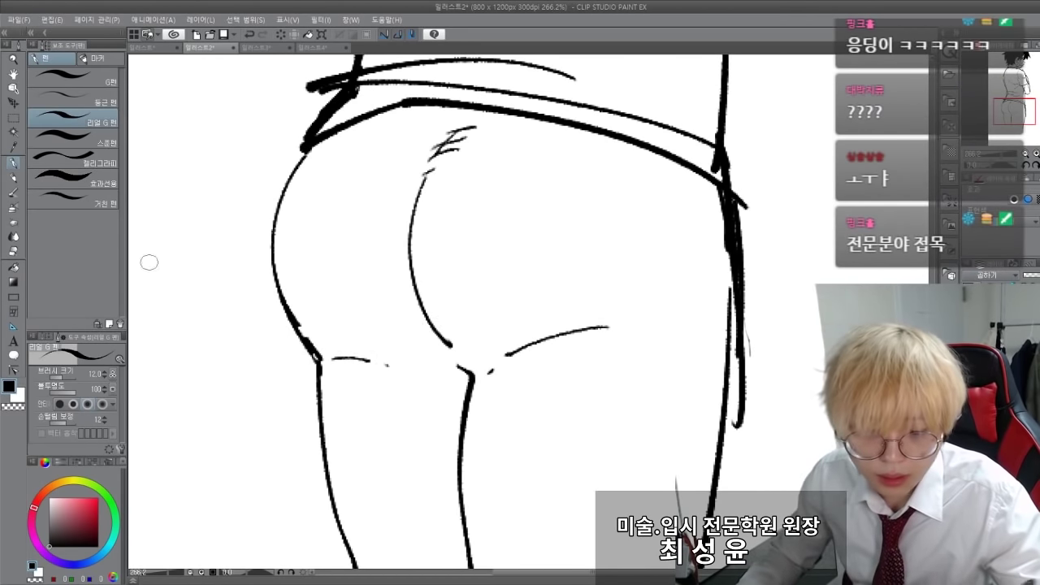
Close the gaps in the hip and leg outline with pale skin colour (255, 232, 217) and fill the enclosed area.
left_click(13, 178)
left_click(50, 488)
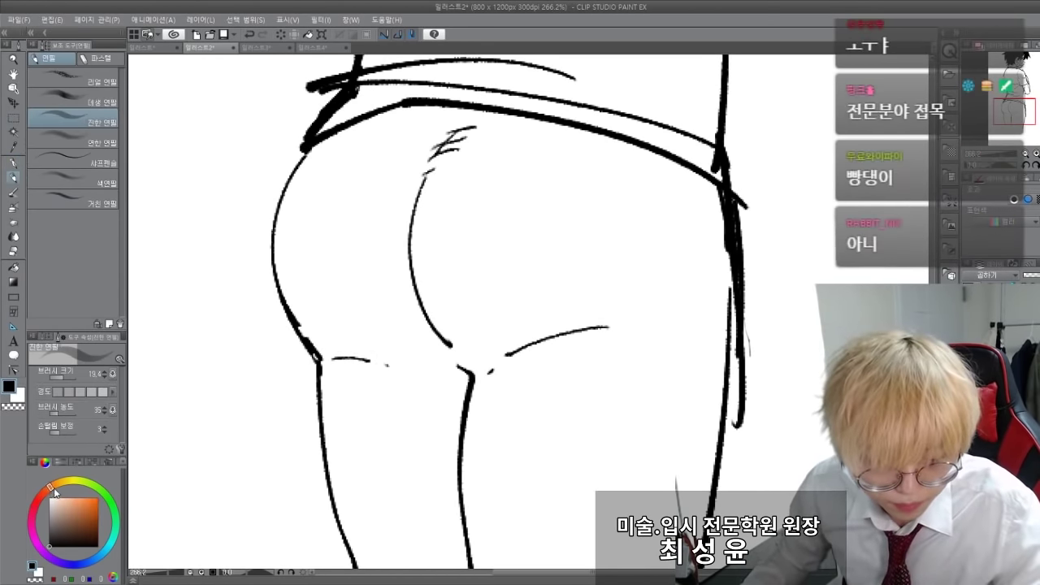
left_click(52, 499)
scroll(383, 479, "down", 3)
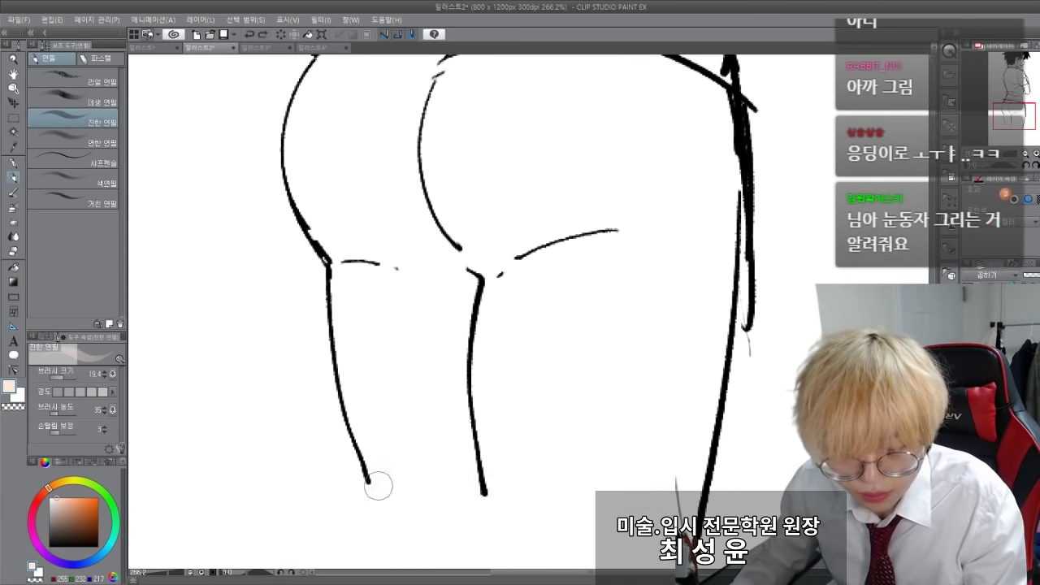
key("p")
left_click_drag(374, 480, 702, 506)
left_click_drag(310, 229, 327, 288)
key("g")
left_click(387, 308)
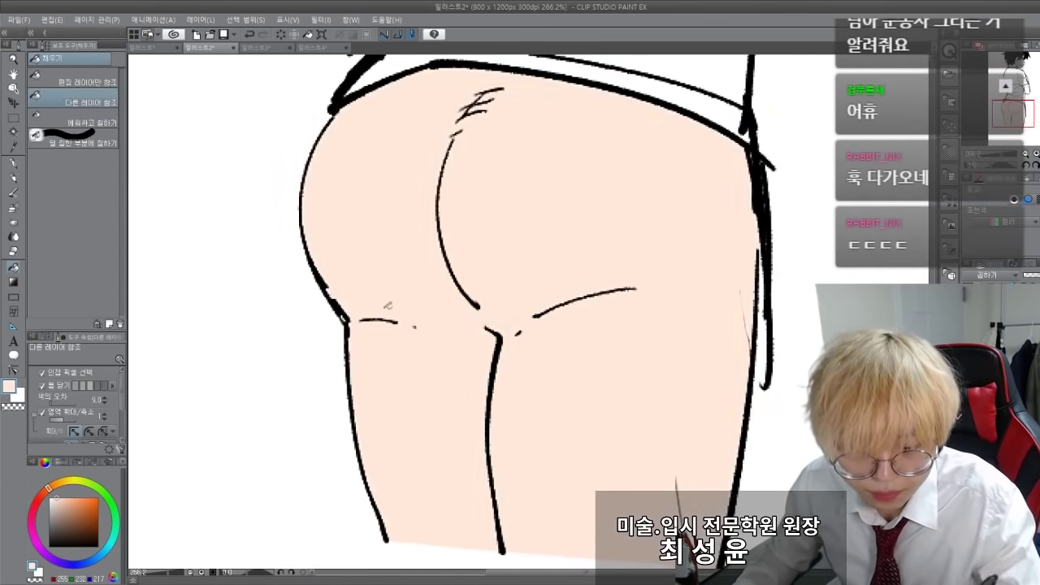
Switch back to the pen and choose a slightly darker skin tone for shading.
mouse_move(257, 308)
left_mouse_down()
mouse_move(228, 325)
mouse_move(232, 315)
left_mouse_up()
key("p")
left_click_drag(366, 544, 413, 546)
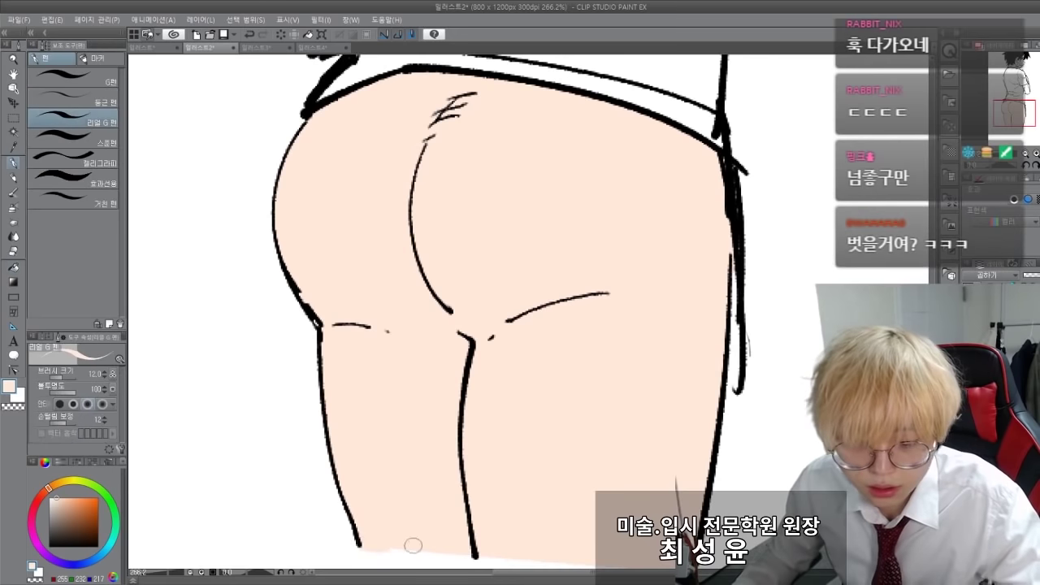
left_click_drag(236, 333, 284, 360)
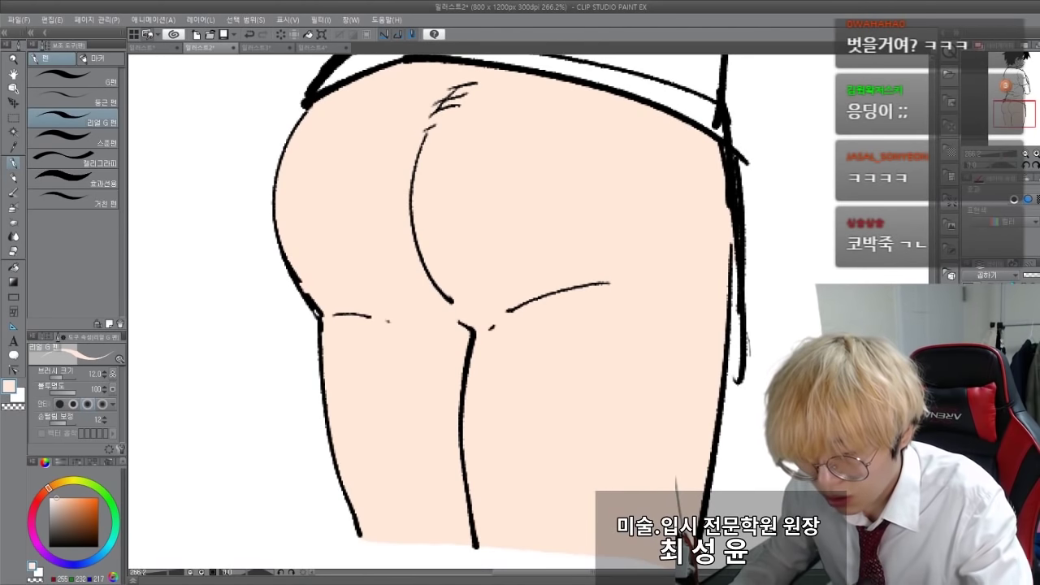
left_click_drag(247, 344, 248, 356)
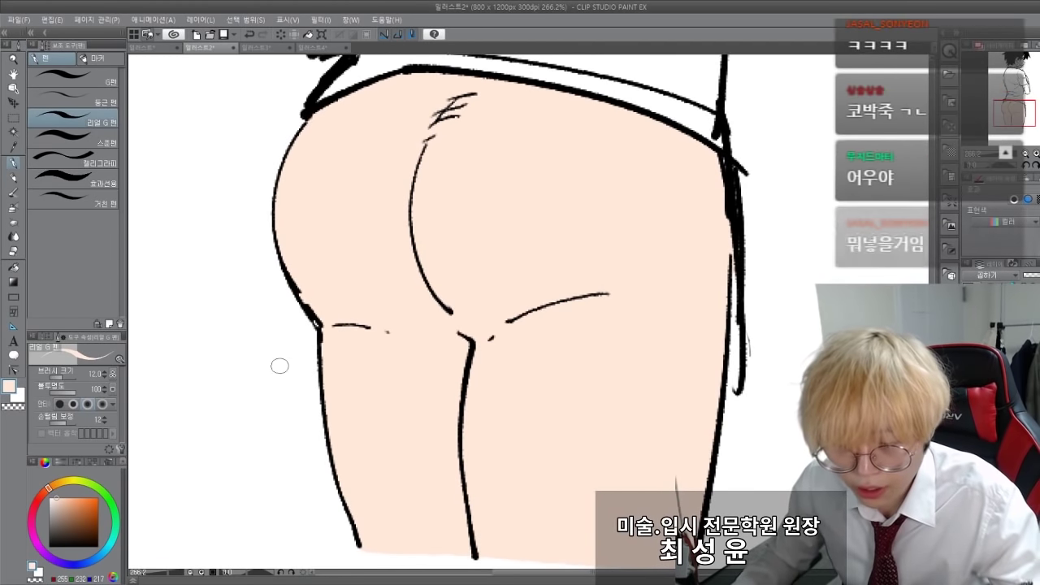
left_click(62, 506)
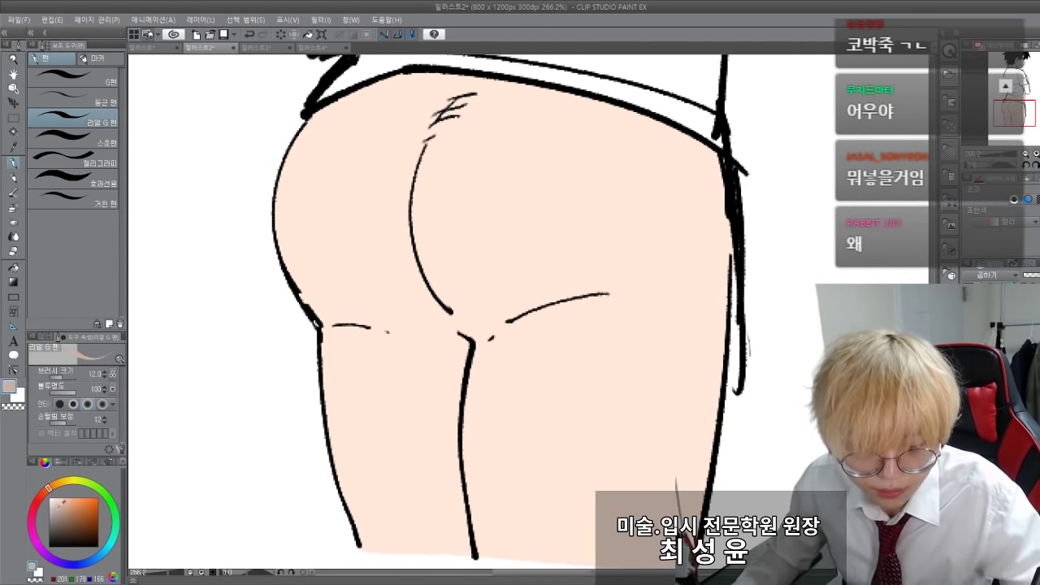
left_click_drag(60, 503, 56, 502)
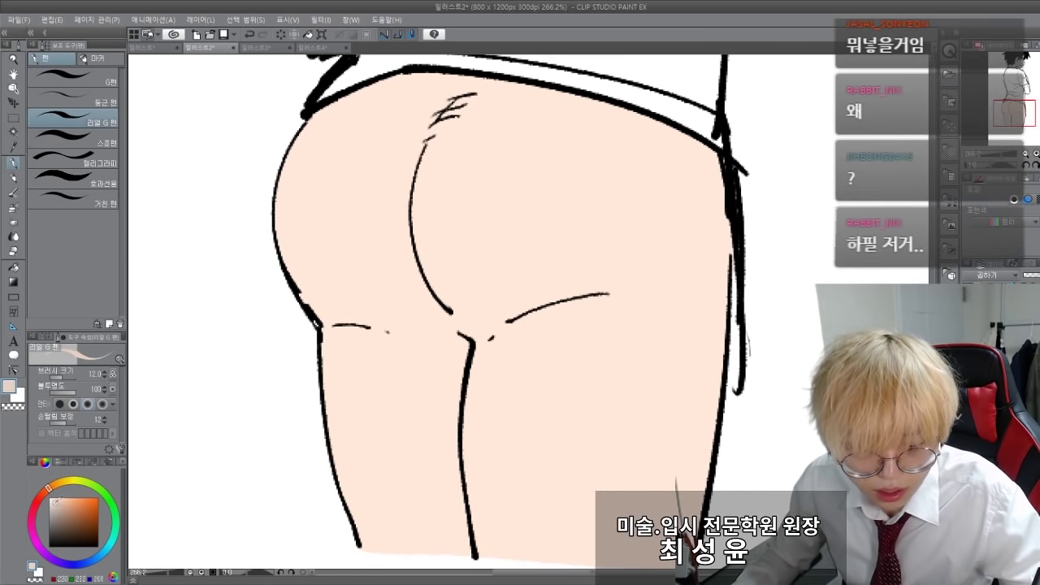
left_click_drag(704, 142, 712, 325)
key("ctrl+z")
left_click_drag(704, 145, 706, 392)
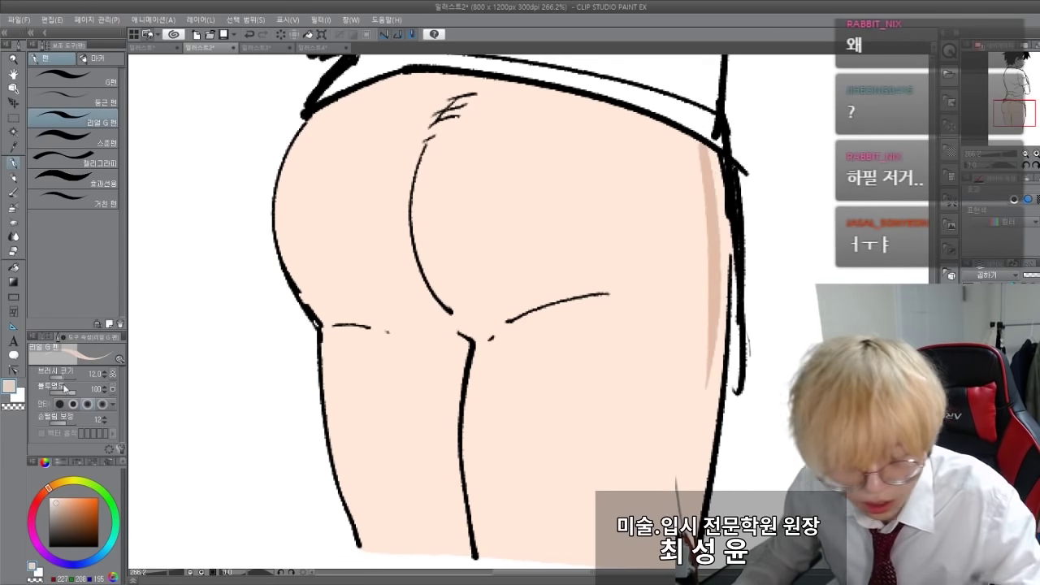
key("ctrl+z")
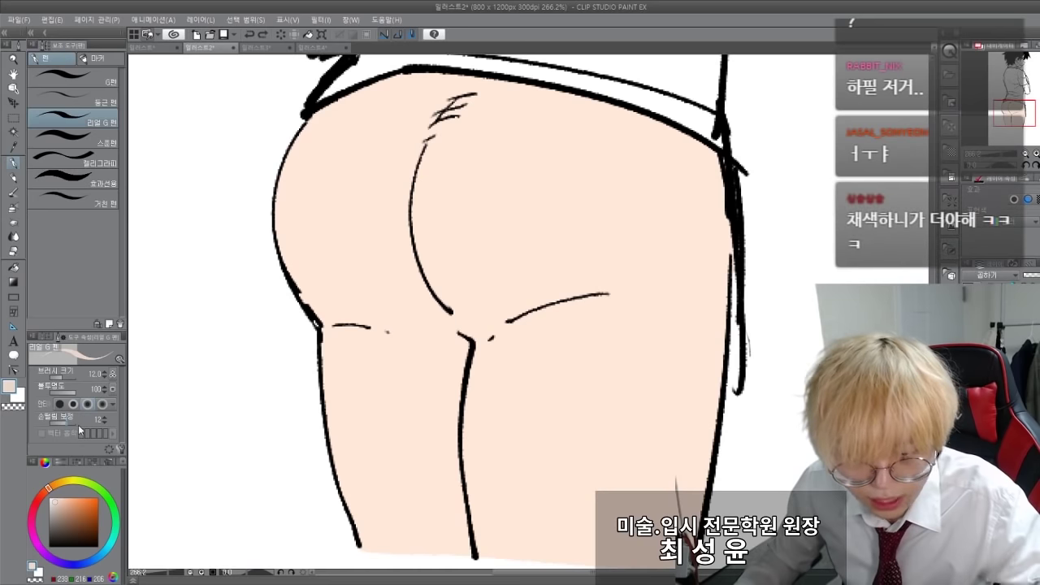
left_click_drag(683, 136, 718, 307)
key("ctrl+z")
key("ctrl+z")
key("ctrl+z")
Try shading the outer hip edges, centre line, lower folds and inner leg edges with the dark pencil.
key("p")
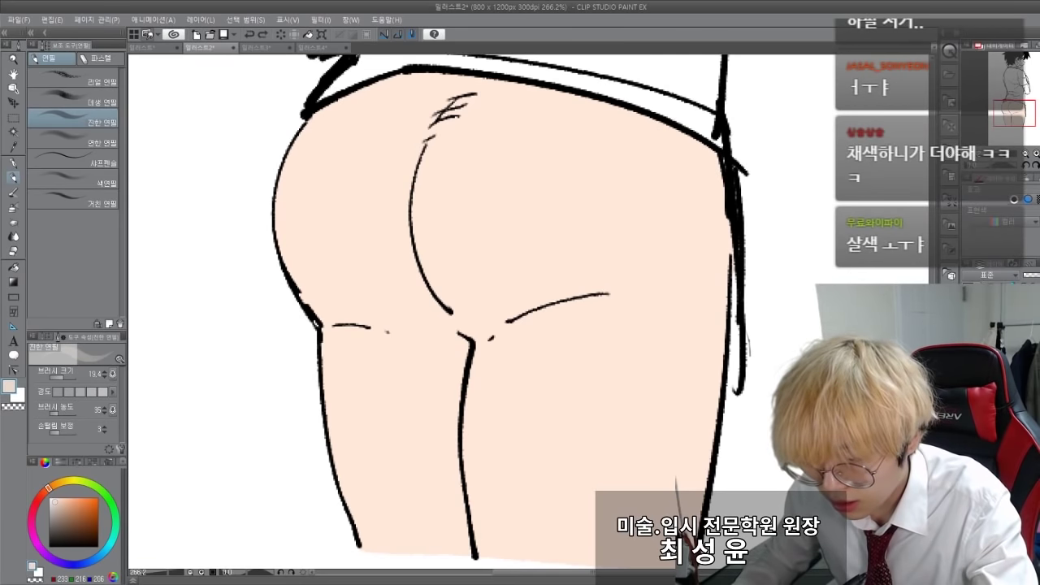
mouse_move(679, 126)
left_mouse_down()
mouse_move(701, 178)
mouse_move(714, 349)
mouse_move(719, 295)
mouse_move(721, 329)
left_mouse_up()
left_click_drag(690, 143, 695, 406)
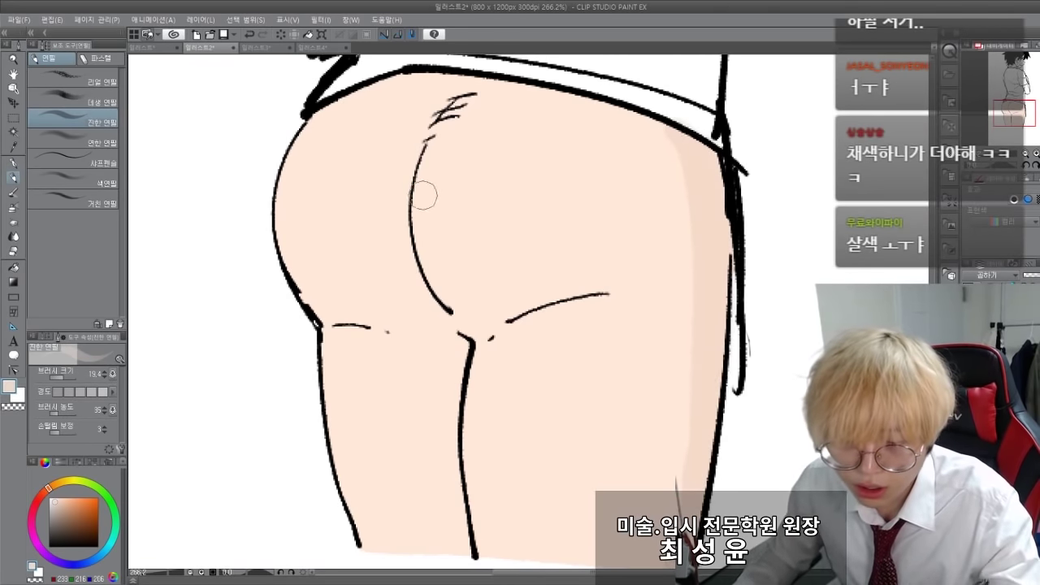
mouse_move(456, 99)
left_mouse_down()
mouse_move(420, 225)
mouse_move(477, 324)
mouse_move(582, 291)
left_mouse_up()
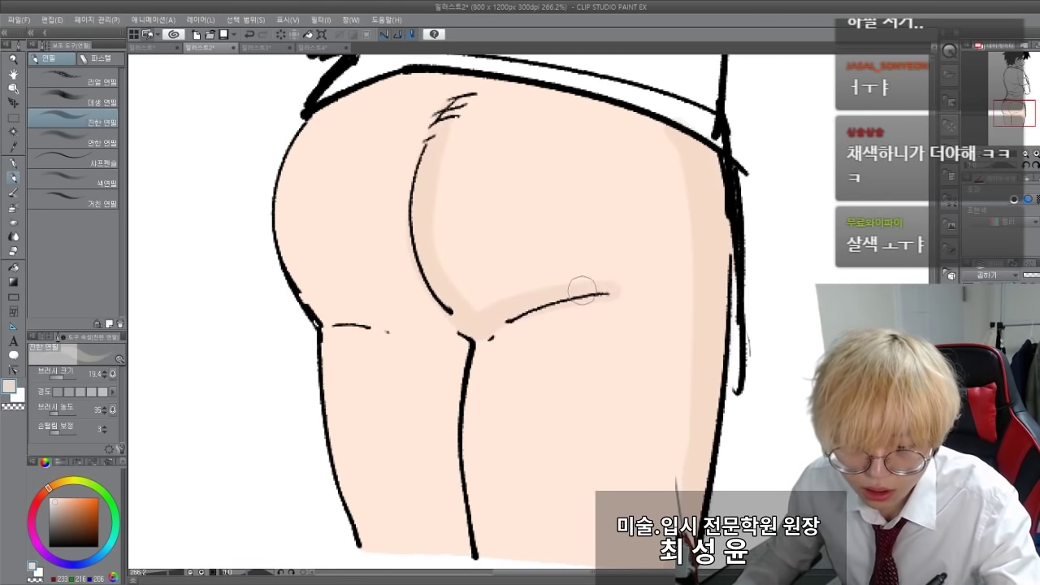
mouse_move(484, 331)
left_mouse_down()
mouse_move(473, 397)
mouse_move(488, 554)
left_mouse_up()
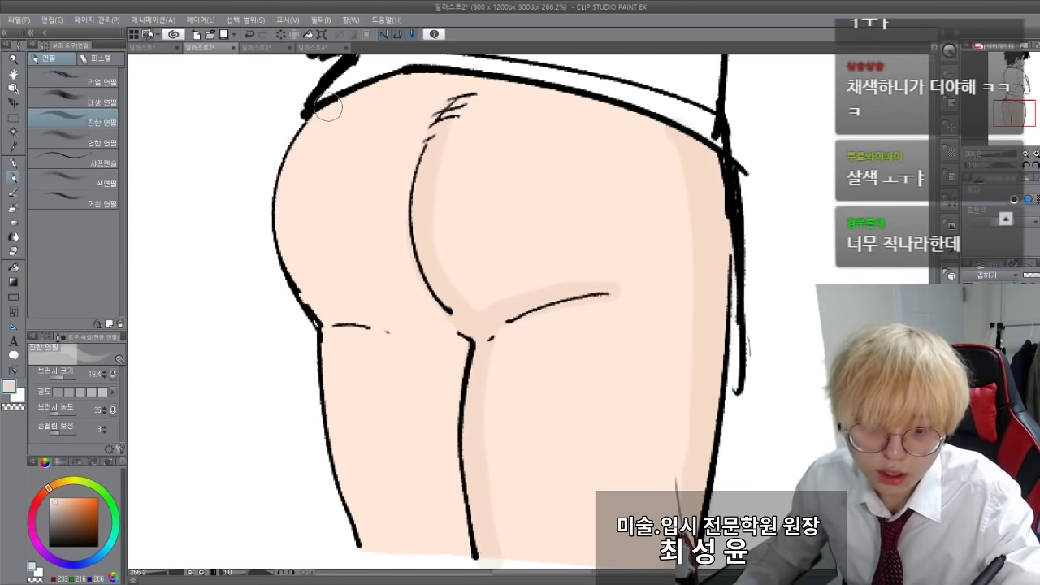
mouse_move(313, 109)
left_mouse_down()
mouse_move(294, 137)
mouse_move(313, 289)
mouse_move(335, 320)
left_mouse_up()
mouse_move(335, 317)
left_mouse_down()
mouse_move(367, 312)
mouse_move(447, 338)
mouse_move(331, 340)
mouse_move(337, 331)
mouse_move(333, 366)
mouse_move(386, 560)
left_mouse_up()
left_click_drag(227, 361, 243, 341)
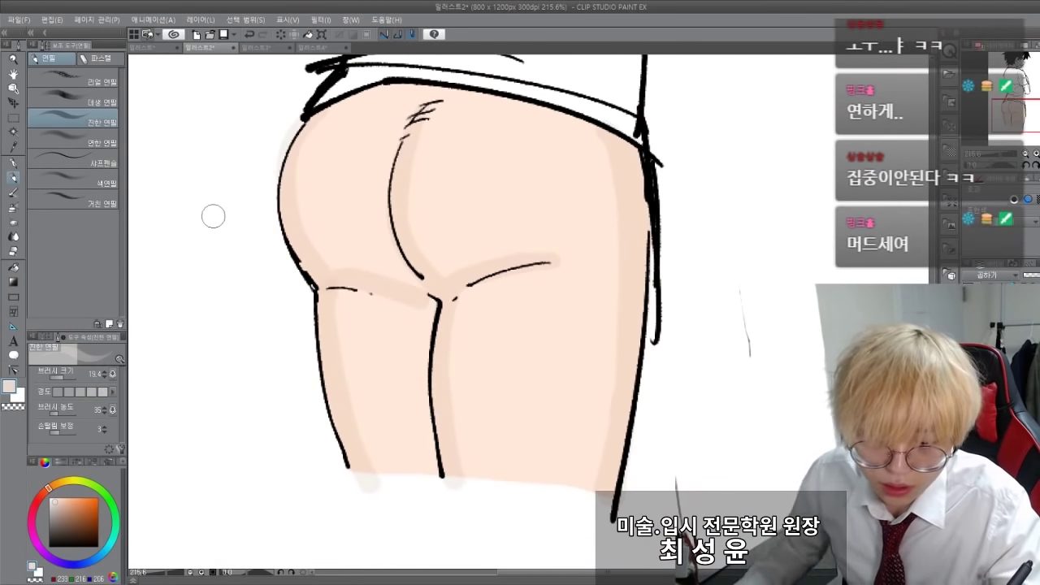
left_click_drag(208, 229, 239, 270)
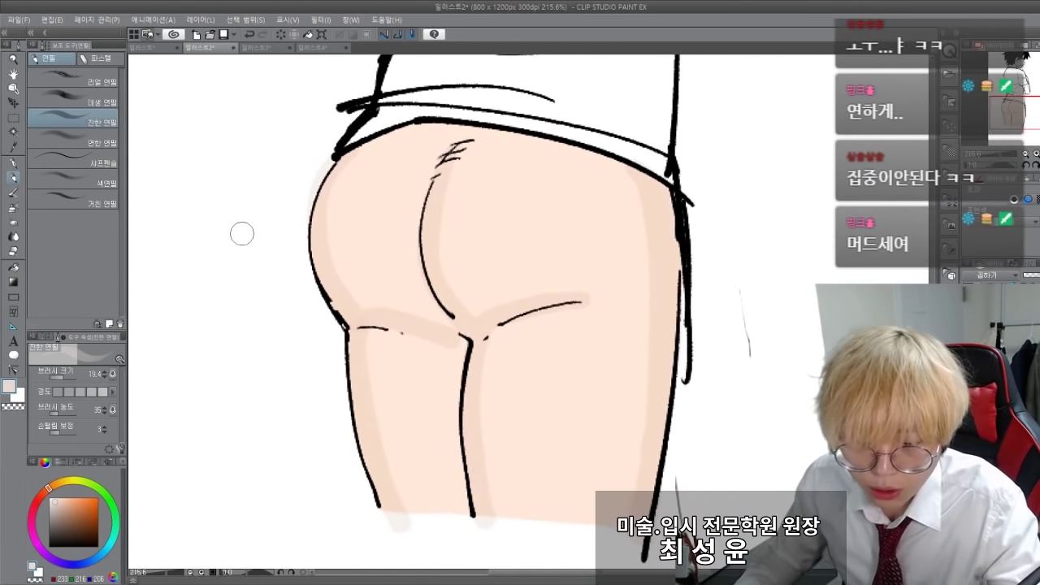
Undo the pencil shading strokes on the hips and legs.
key("ctrl+z")
key("ctrl+z")
key("ctrl+z")
key("ctrl+z")
key("ctrl+z")
Auto-select the filled skin area and shade the hips and legs along their edges with the soft airbrush.
left_click(13, 207)
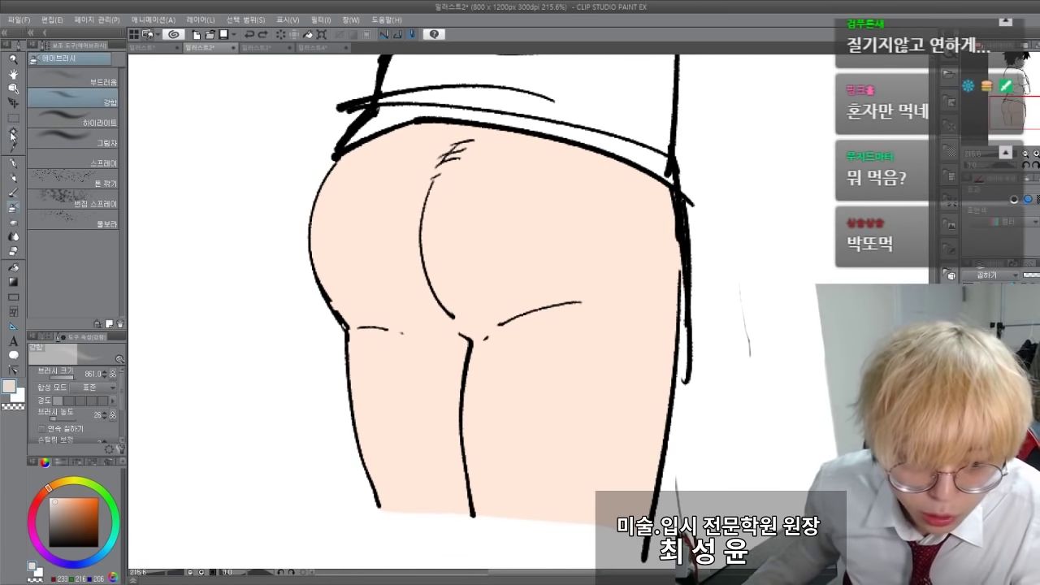
key("w")
left_click(408, 241)
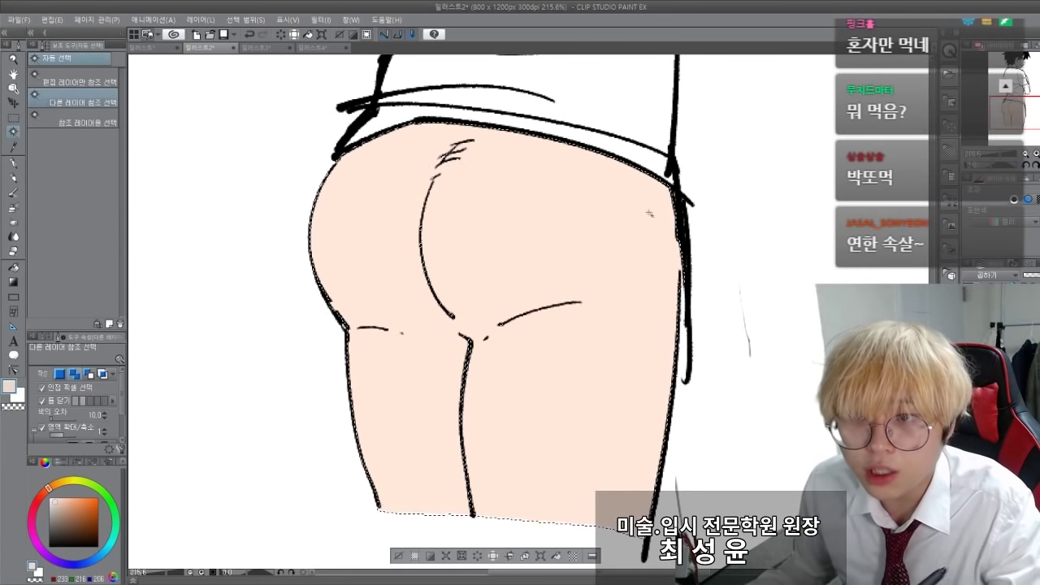
left_click(14, 208)
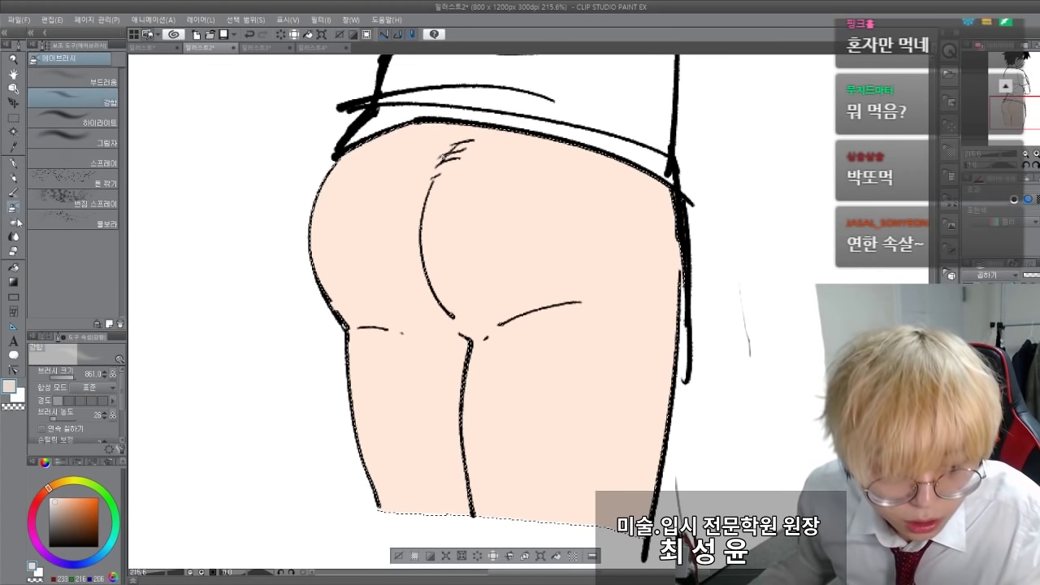
left_click(58, 76)
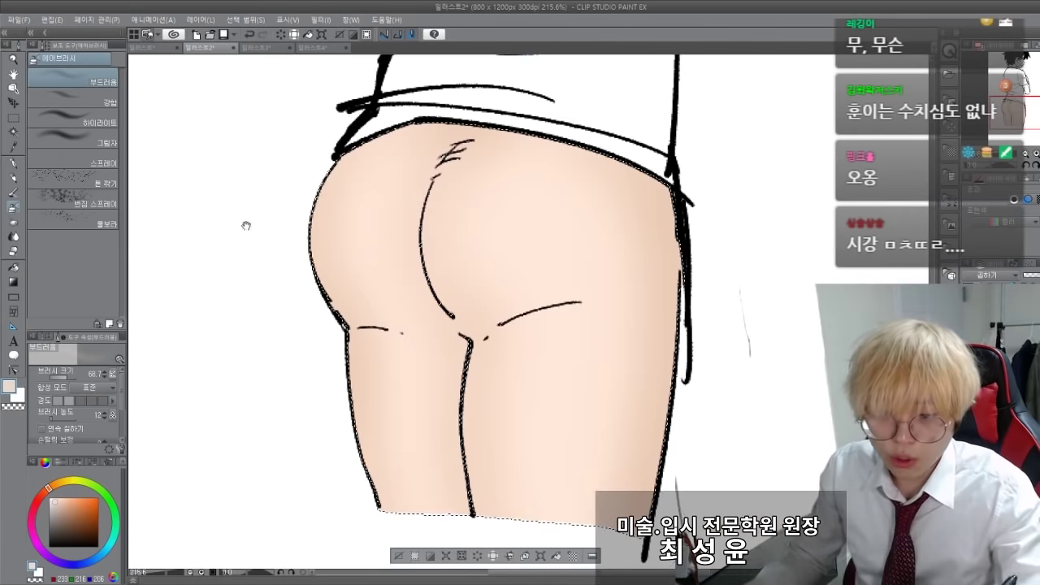
Invert the selection and draw a black cylinder outline with the pen in the blank area beside the torso.
left_click_drag(305, 117, 290, 421)
left_click_drag(191, 436, 317, 400)
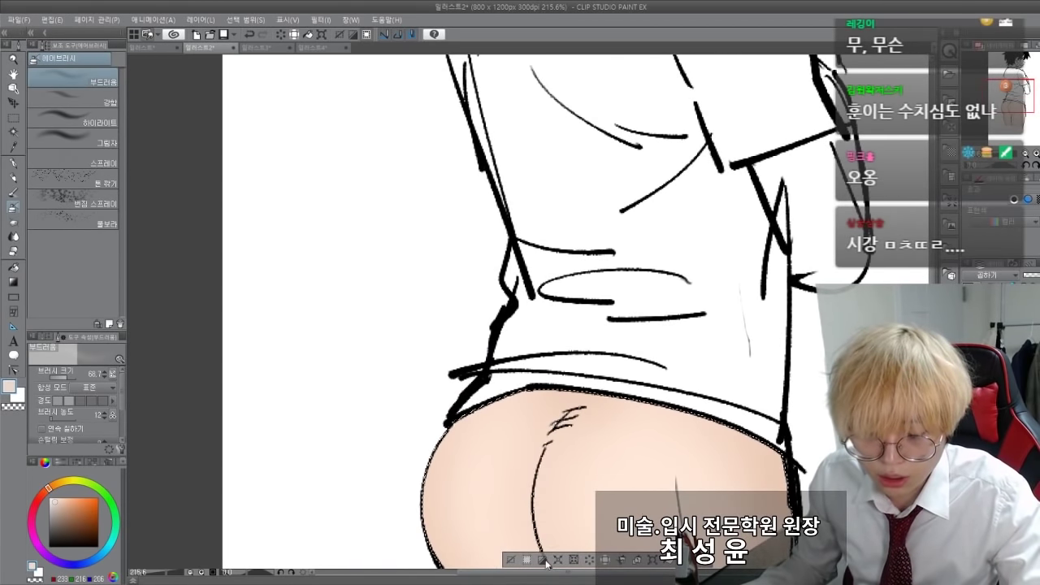
left_click(543, 560)
left_click_drag(312, 356, 322, 440)
left_click(50, 546)
key("p")
left_click_drag(388, 245, 242, 250)
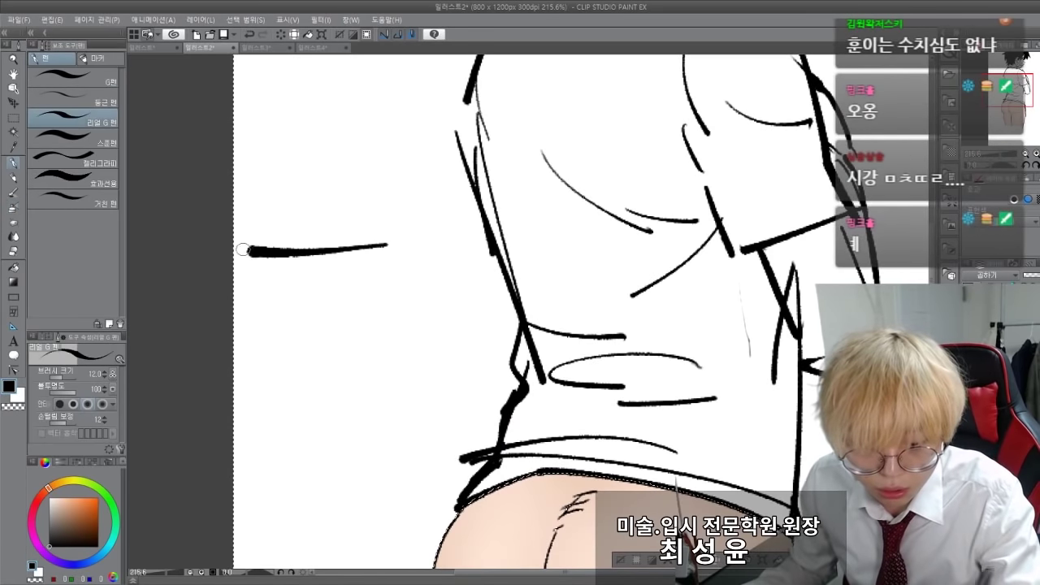
key("ctrl+z")
mouse_move(395, 240)
left_mouse_down()
mouse_move(319, 218)
mouse_move(276, 417)
left_mouse_up()
mouse_move(416, 219)
left_mouse_down()
mouse_move(411, 430)
mouse_move(276, 426)
left_mouse_up()
Divide the cylinder's side into narrow strips with thin vertical lines.
left_click_drag(299, 238, 291, 445)
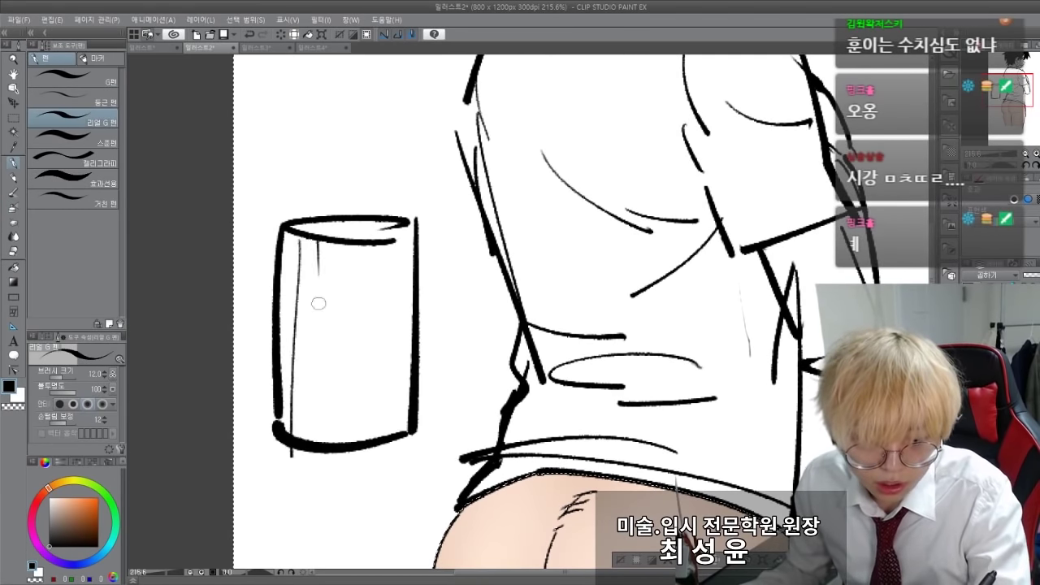
left_click_drag(318, 303, 321, 476)
key("ctrl+z")
left_click_drag(319, 241, 324, 437)
left_click_drag(347, 357, 355, 465)
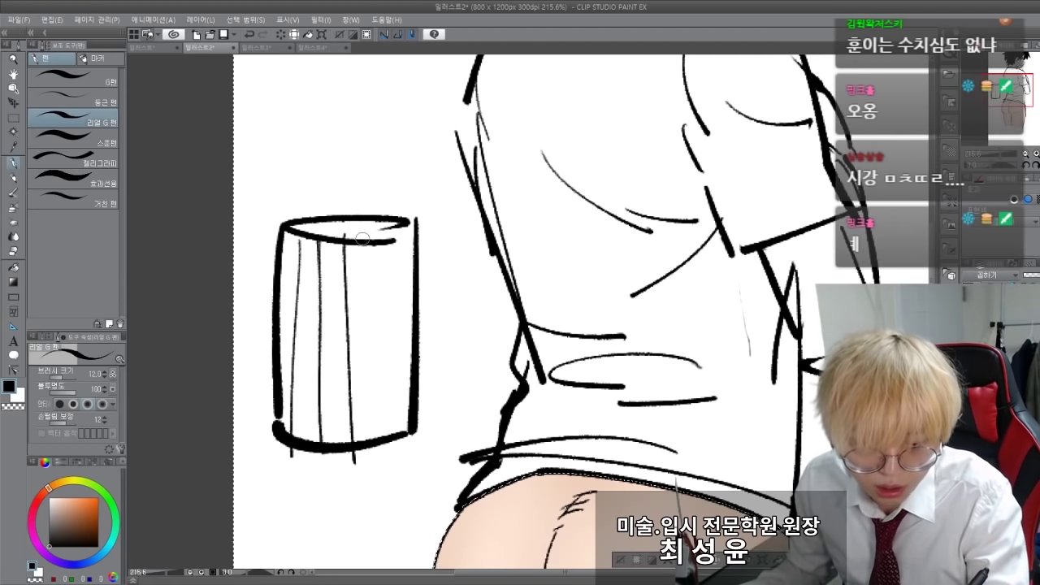
mouse_move(363, 238)
left_mouse_down()
mouse_move(372, 443)
mouse_move(382, 325)
mouse_move(386, 439)
left_mouse_up()
key("ctrl+z")
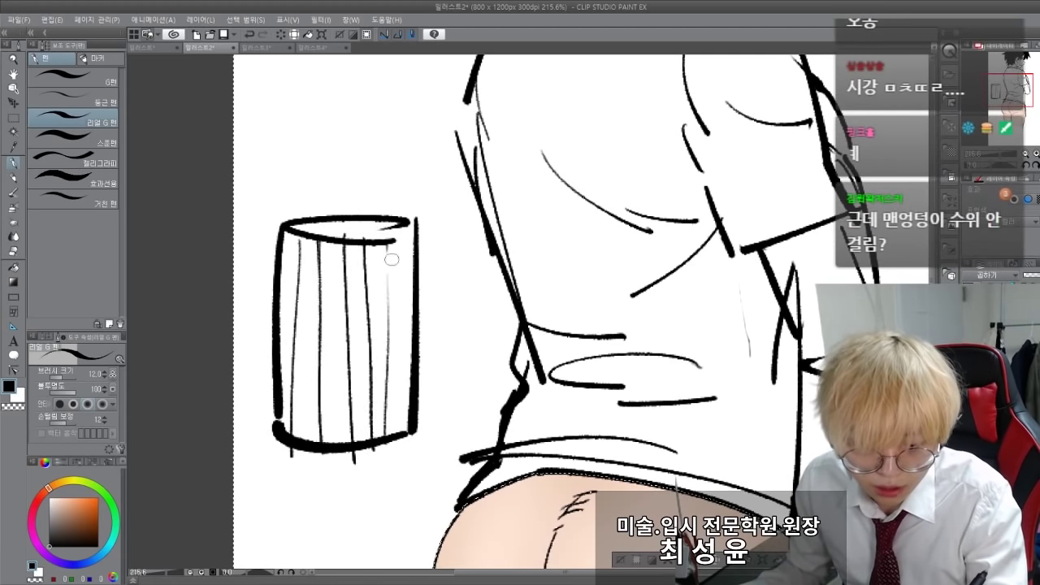
Shade the cylinder with a thick dark vertical band and hatching, and circle its light strip and right edge.
left_click_drag(394, 237, 400, 431)
mouse_move(395, 245)
left_mouse_down()
mouse_move(391, 426)
mouse_move(384, 255)
mouse_move(373, 312)
mouse_move(372, 393)
left_mouse_up()
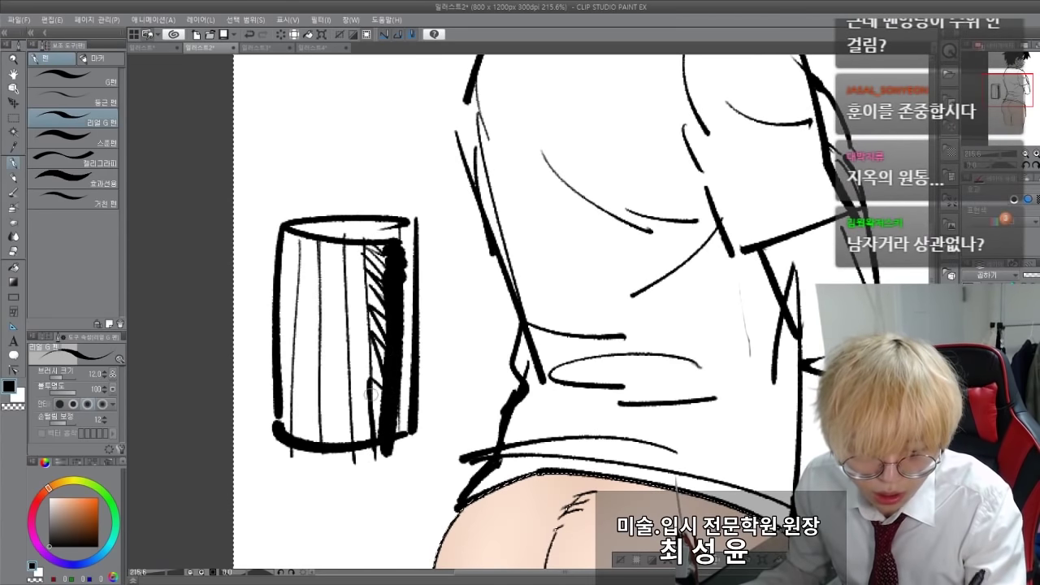
left_click_drag(349, 323, 368, 351)
left_click_drag(354, 361, 371, 387)
left_click_drag(369, 390, 376, 422)
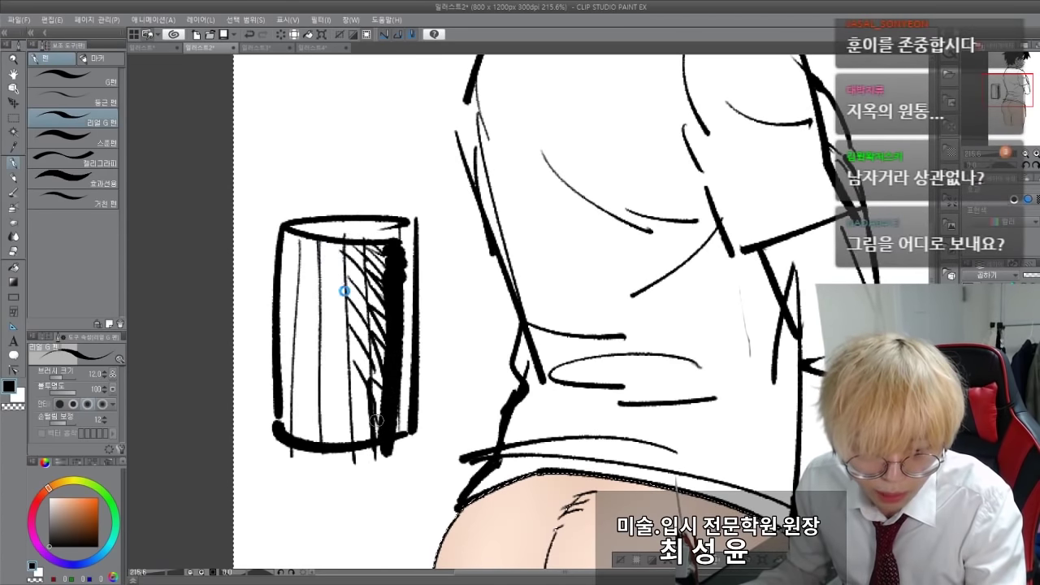
left_click_drag(317, 241, 286, 235)
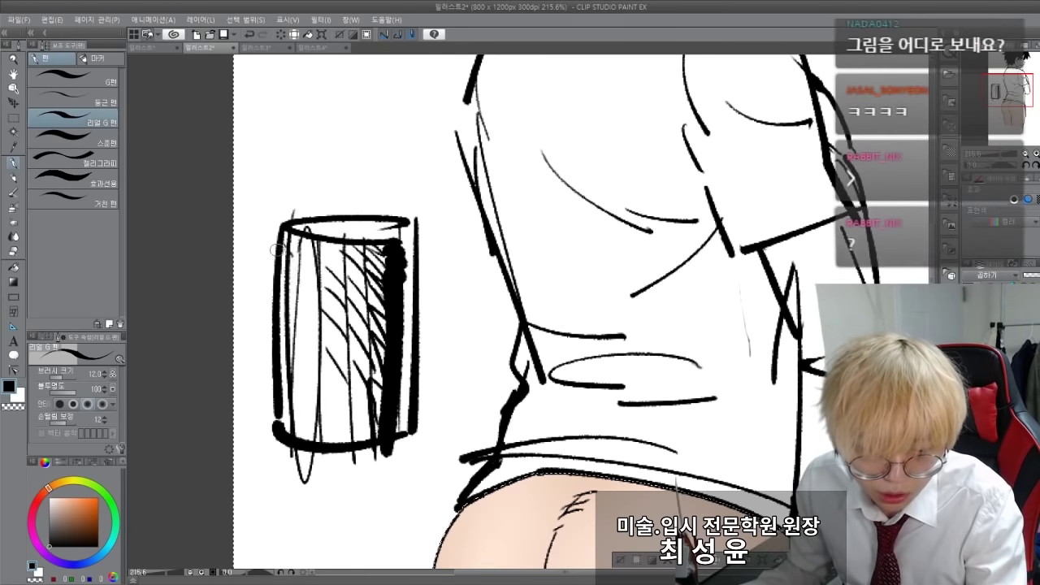
mouse_move(408, 224)
left_mouse_down()
mouse_move(436, 339)
mouse_move(407, 454)
mouse_move(407, 221)
mouse_move(398, 255)
left_mouse_up()
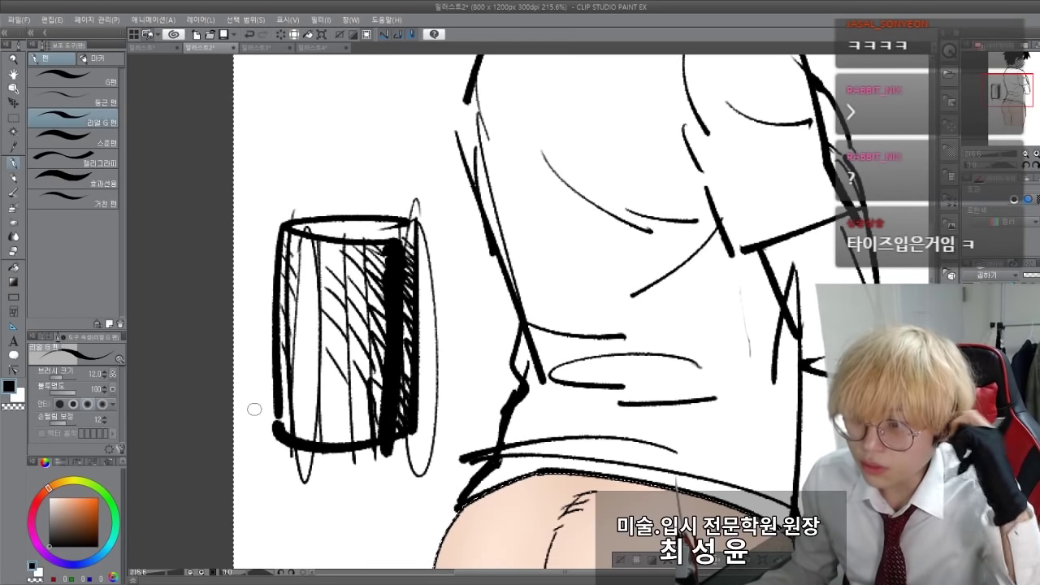
Clear the selection and outline the light areas of both hips and both thighs with black ovals.
left_click_drag(252, 346, 249, 332)
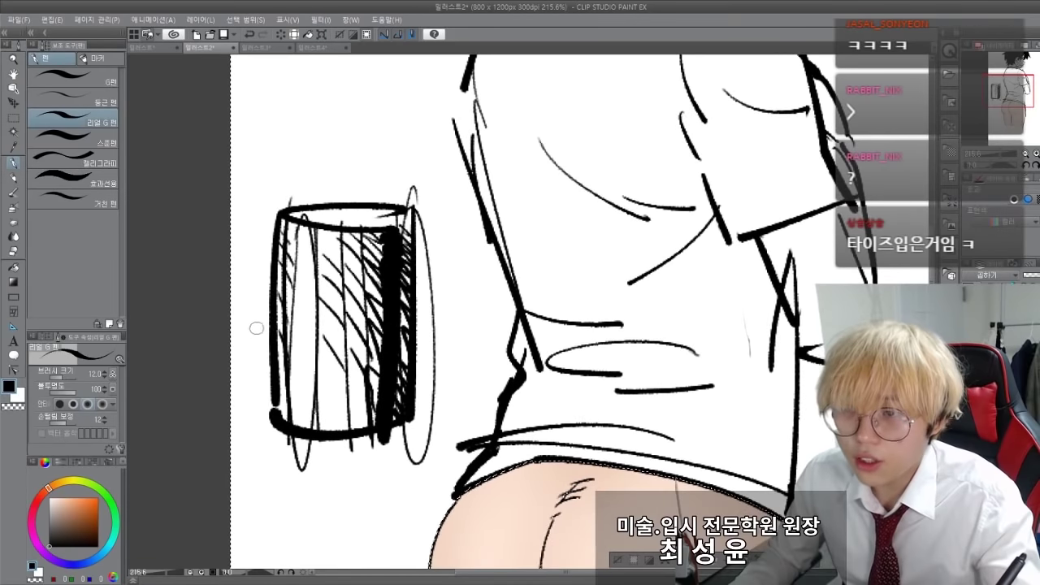
mouse_move(326, 471)
left_mouse_down()
mouse_move(257, 170)
mouse_move(202, 86)
left_mouse_up()
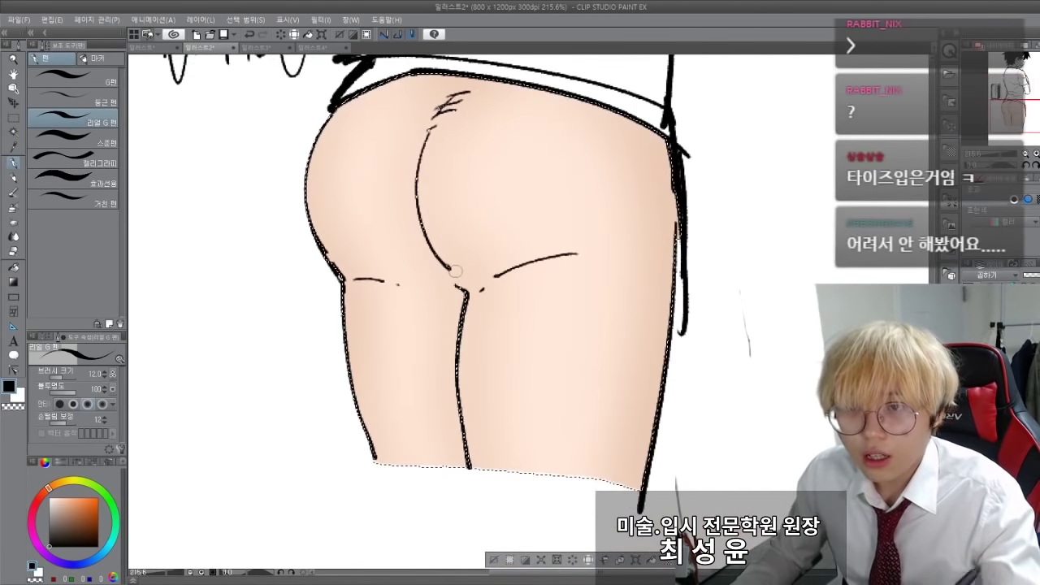
key("ctrl+d")
mouse_move(534, 433)
left_mouse_down()
mouse_move(536, 455)
mouse_move(568, 444)
left_mouse_up()
mouse_move(559, 238)
left_mouse_down()
mouse_move(494, 246)
mouse_move(560, 235)
left_mouse_up()
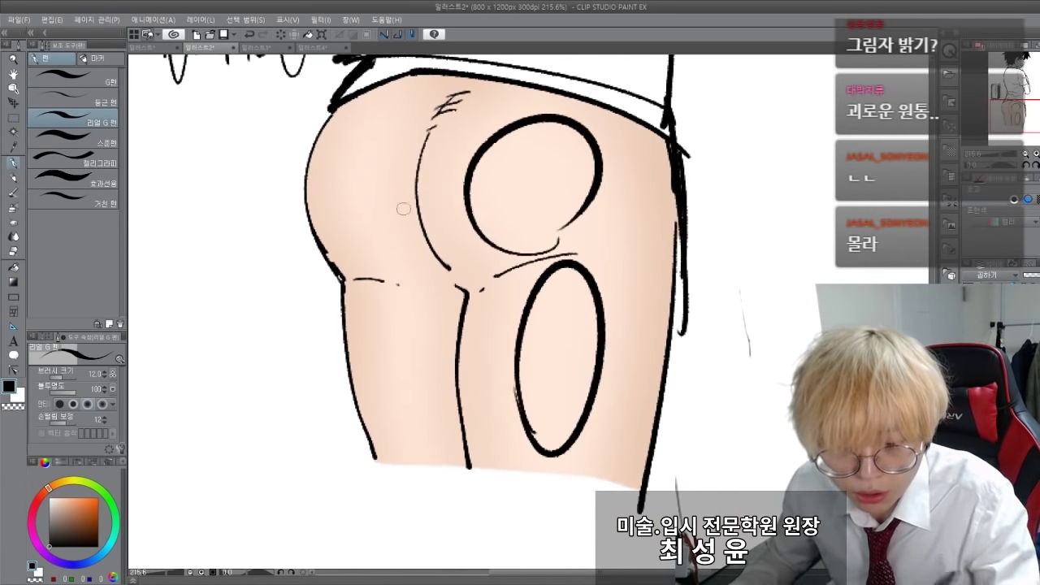
mouse_move(372, 255)
left_mouse_down()
mouse_move(381, 104)
mouse_move(400, 240)
mouse_move(356, 214)
left_mouse_up()
mouse_move(382, 321)
left_mouse_down()
mouse_move(431, 384)
mouse_move(376, 335)
left_mouse_up()
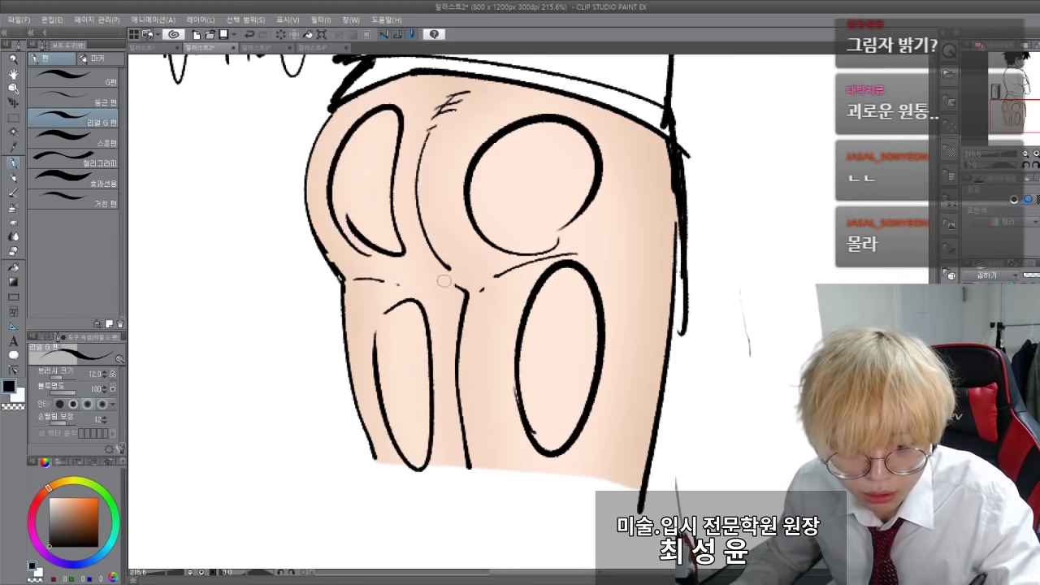
Mark the shadow zone along the hips' centre line and down between the legs with heavy black strokes.
mouse_move(461, 291)
left_mouse_down()
mouse_move(413, 154)
mouse_move(435, 121)
left_mouse_up()
mouse_move(436, 122)
left_mouse_down()
mouse_move(483, 278)
mouse_move(413, 272)
left_mouse_up()
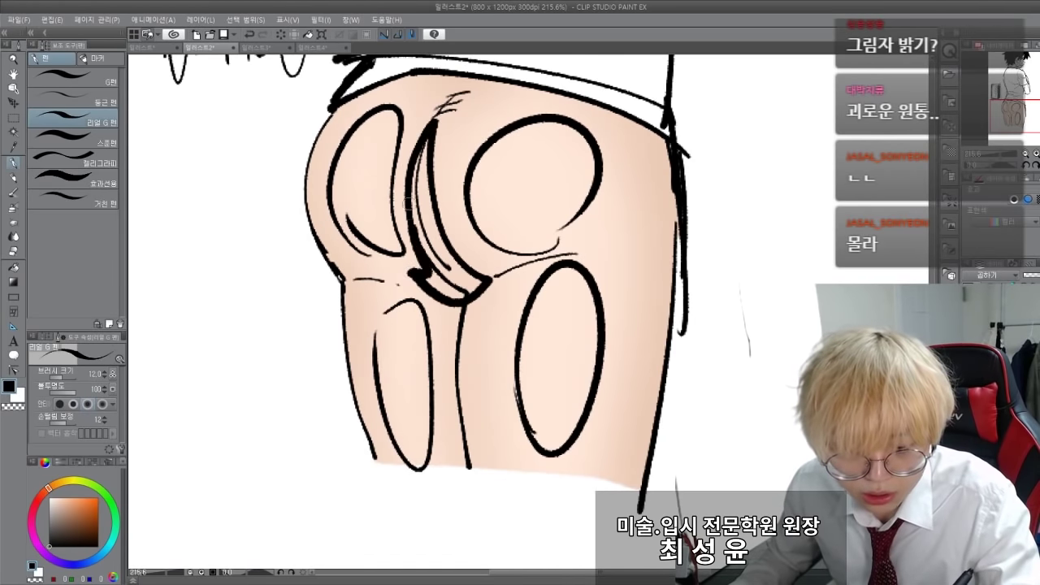
left_click_drag(408, 203, 437, 133)
left_click_drag(434, 135, 469, 276)
left_click_drag(460, 364, 472, 468)
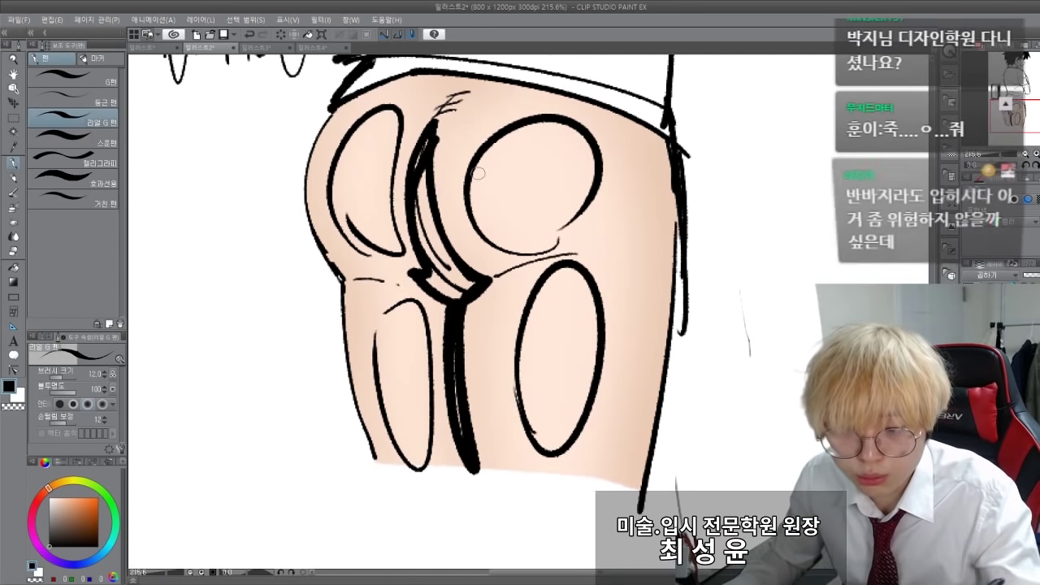
Outline the outer side of the right thigh and trace both outer body edges with heavy black marker strokes.
mouse_move(606, 108)
left_mouse_down()
mouse_move(641, 322)
mouse_move(633, 493)
left_mouse_up()
mouse_move(639, 478)
left_mouse_down()
mouse_move(646, 452)
mouse_move(670, 173)
mouse_move(637, 128)
mouse_move(667, 125)
left_mouse_up()
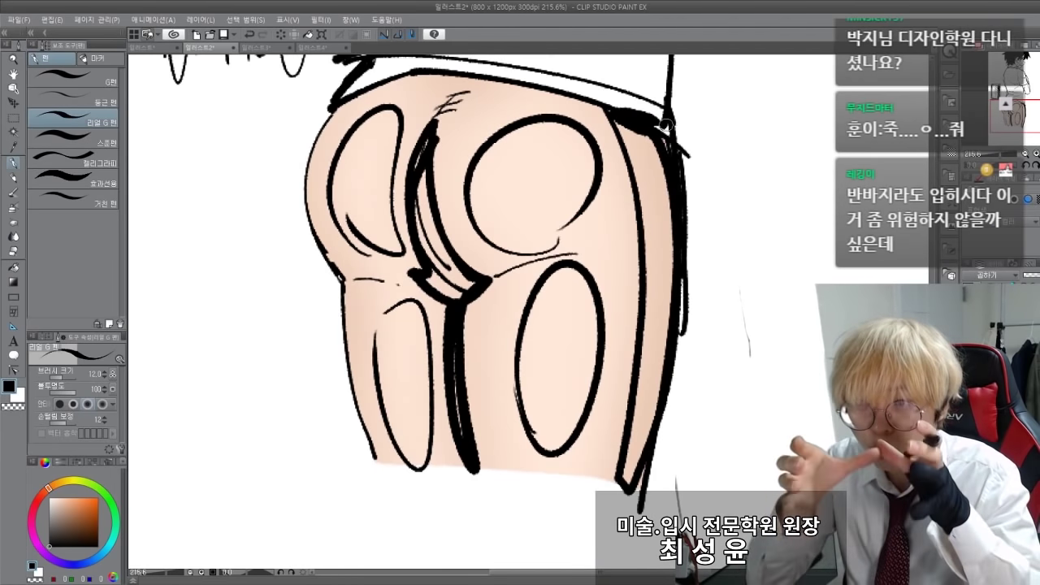
mouse_move(663, 120)
left_mouse_down()
mouse_move(697, 237)
mouse_move(633, 480)
left_mouse_up()
left_click_drag(331, 99, 299, 199)
left_click_drag(306, 249, 318, 272)
left_click_drag(342, 345, 370, 471)
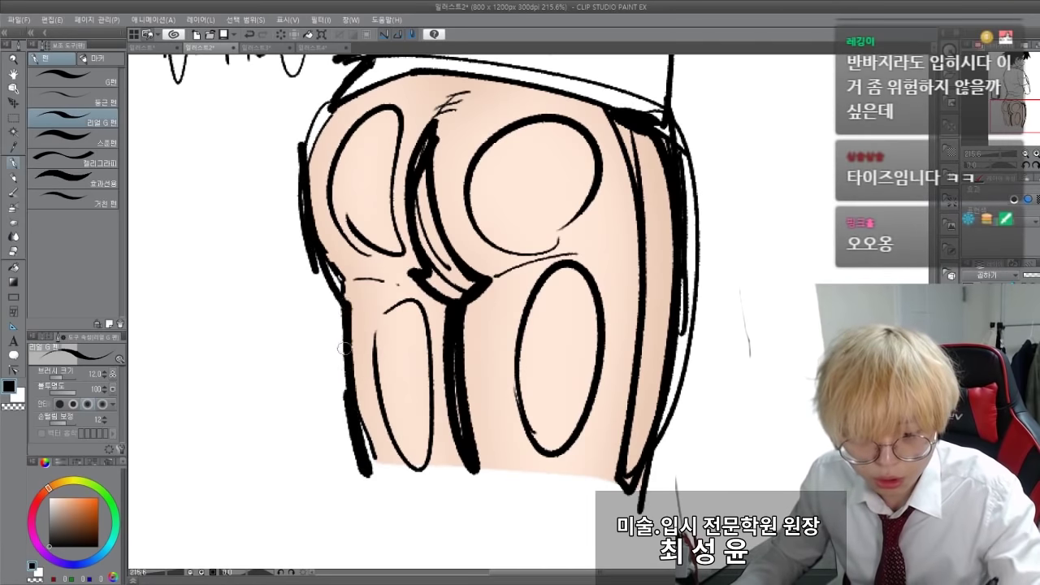
left_click_drag(341, 297, 349, 392)
Undo the black guide marks over the hips and legs.
key("ctrl+z")
key("ctrl+z")
key("ctrl+z")
key("ctrl+z")
key("ctrl+z")
key("ctrl+z")
key("ctrl+z")
key("ctrl+z")
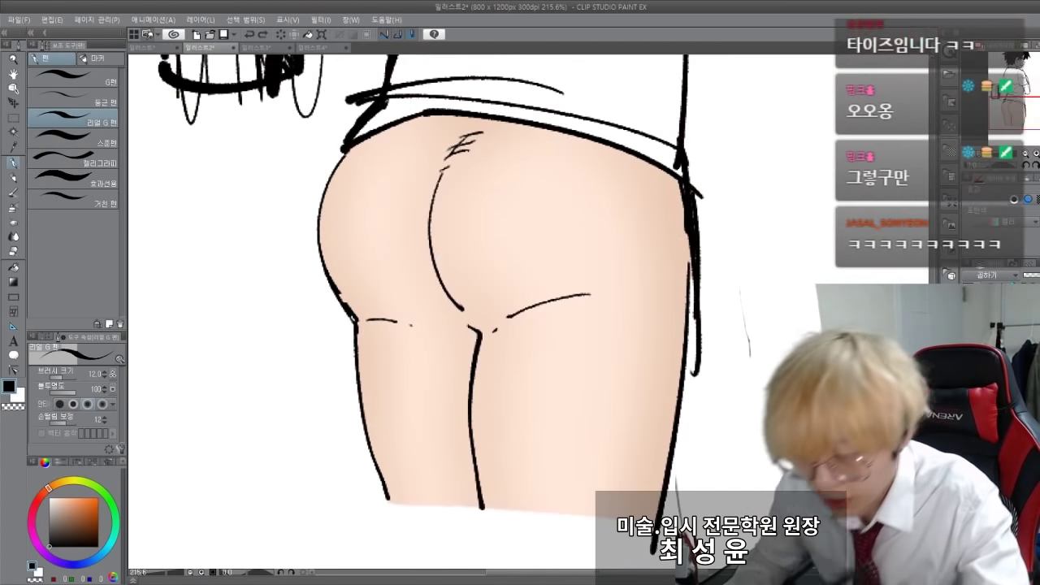
Set the layer's blending mode to Multiply and pick a pale greyish brown (192, 176, 165) for the Real G Pen.
left_click(974, 279)
left_click(981, 304)
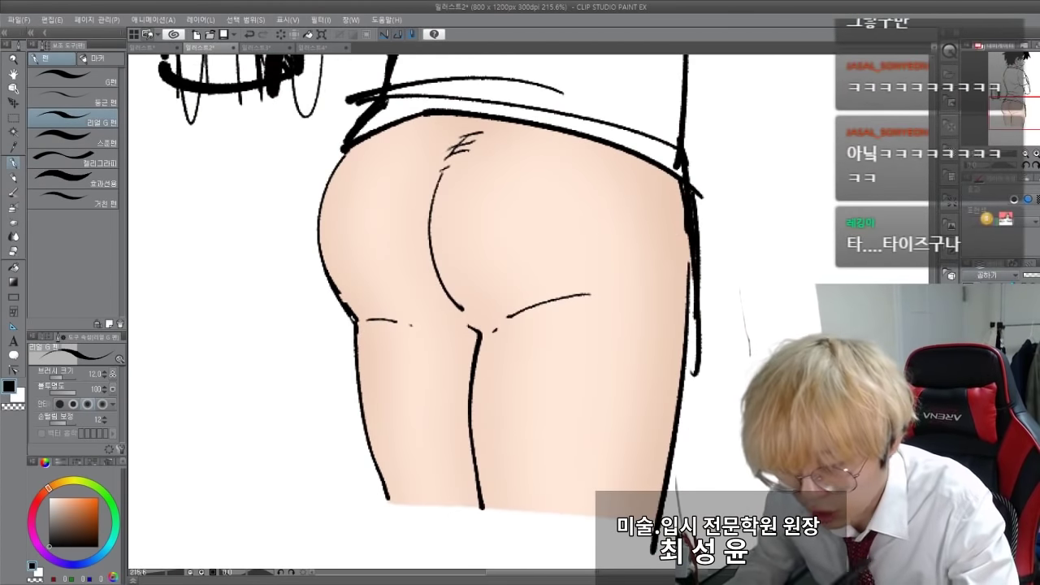
left_click(56, 513)
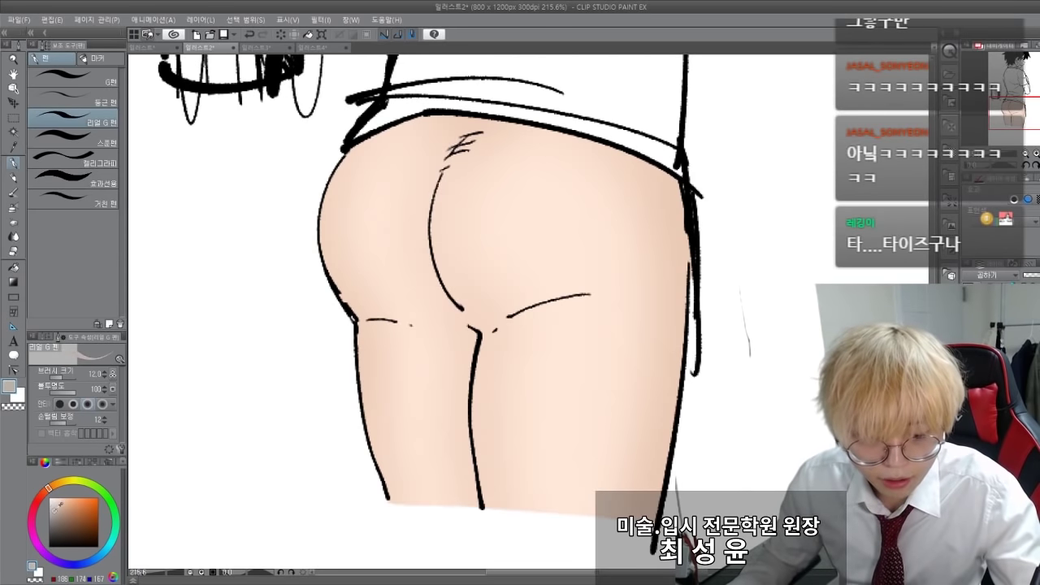
key("p")
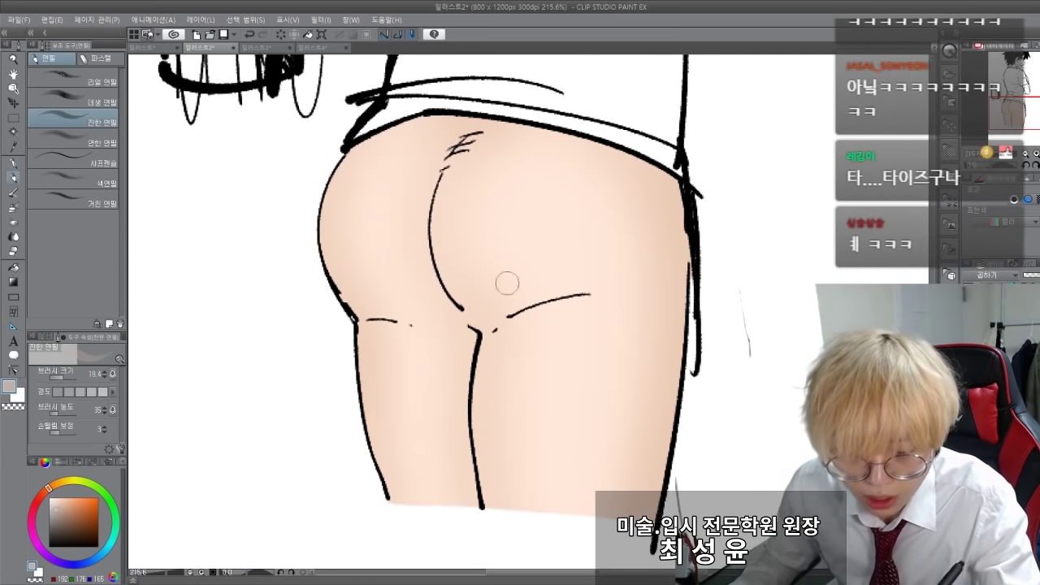
key("p")
Paint the shadow in the crease under the right hip, with a thin strip running down the right inner thigh.
key("ctrl+z")
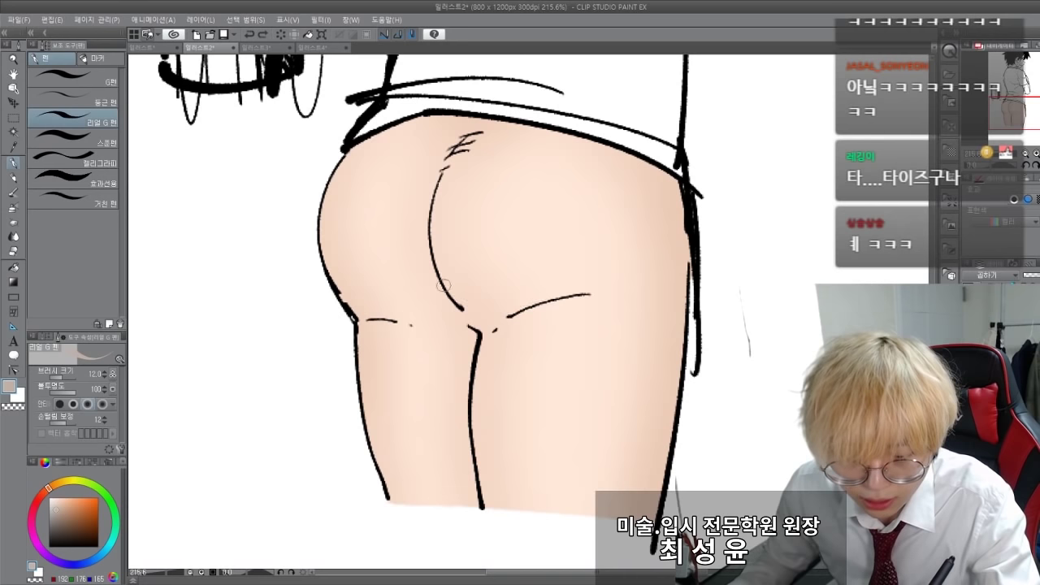
key("ctrl+z")
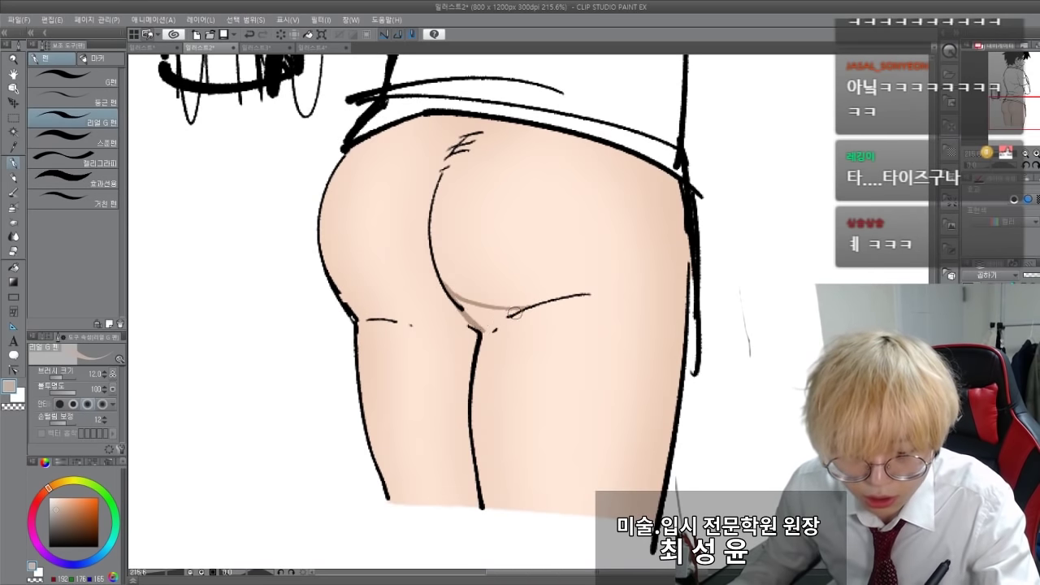
left_click_drag(491, 326, 455, 299)
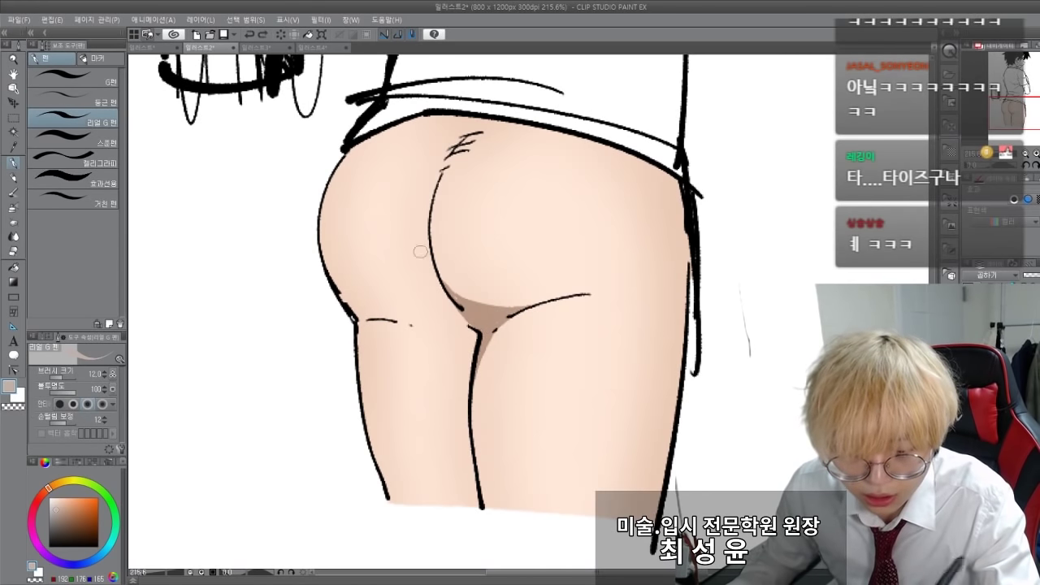
key("ctrl+z")
key("ctrl+z")
key("ctrl+z")
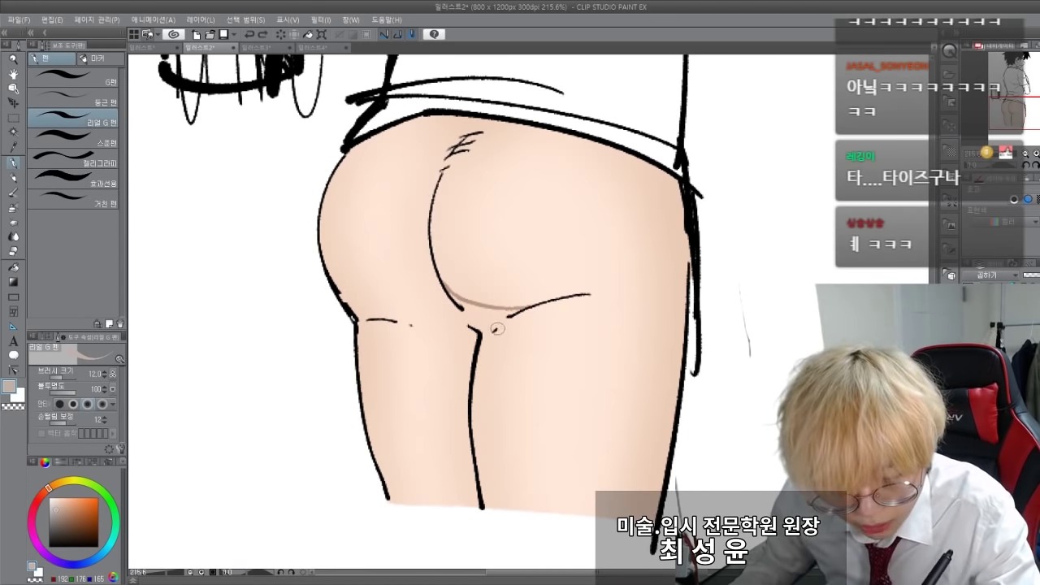
mouse_move(502, 321)
left_mouse_down()
mouse_move(470, 316)
mouse_move(474, 386)
mouse_move(482, 346)
mouse_move(471, 467)
left_mouse_up()
key("ctrl+z")
mouse_move(482, 344)
left_mouse_down()
mouse_move(473, 463)
mouse_move(474, 433)
left_mouse_up()
key("ctrl+z")
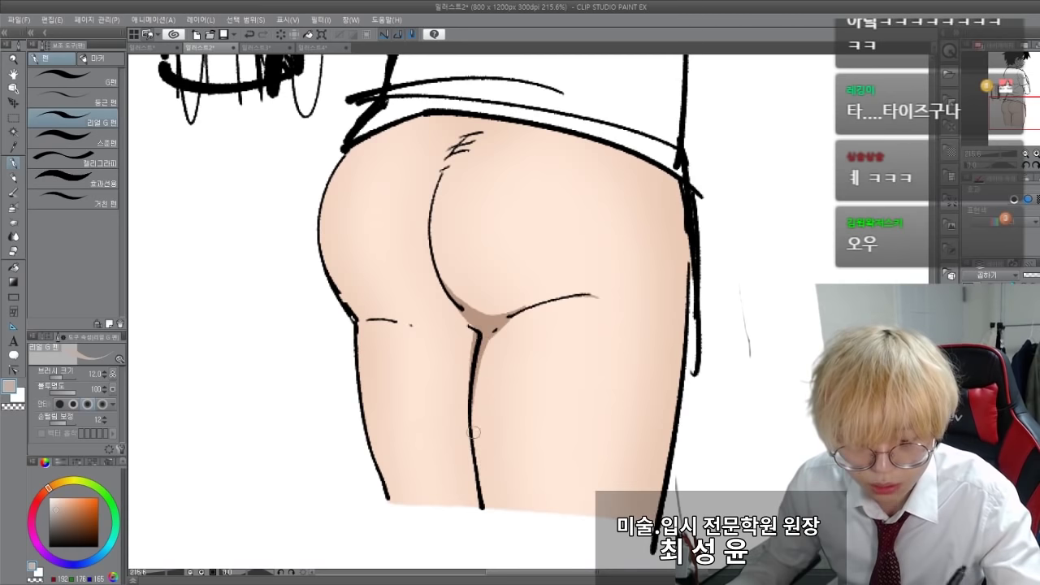
Outline the shadow below the left hip and down the left inner thigh, and fill it with the same brown.
left_click_drag(432, 258, 442, 317)
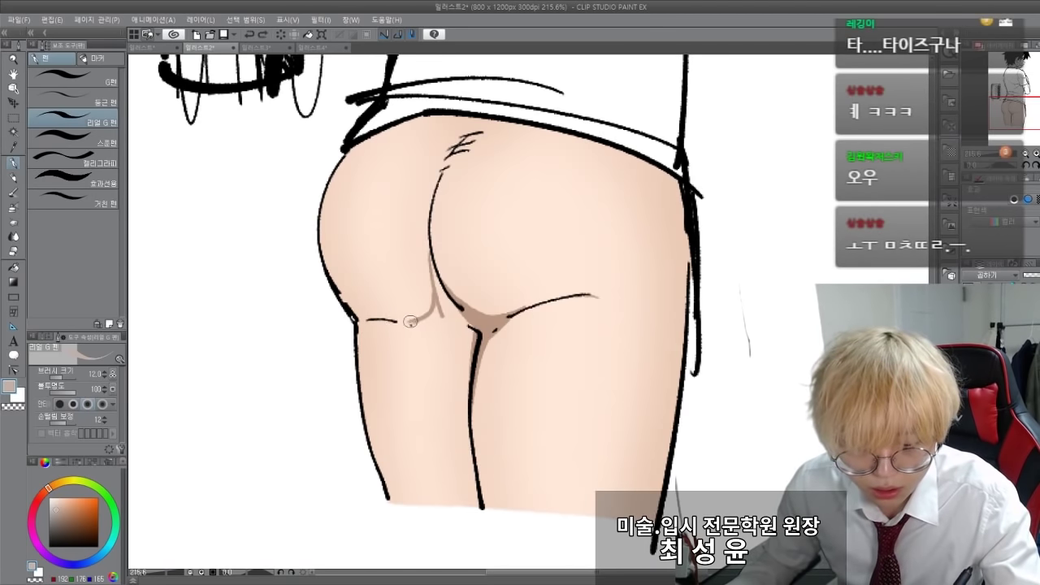
mouse_move(411, 322)
left_mouse_down()
mouse_move(431, 327)
mouse_move(468, 368)
left_mouse_up()
key("g")
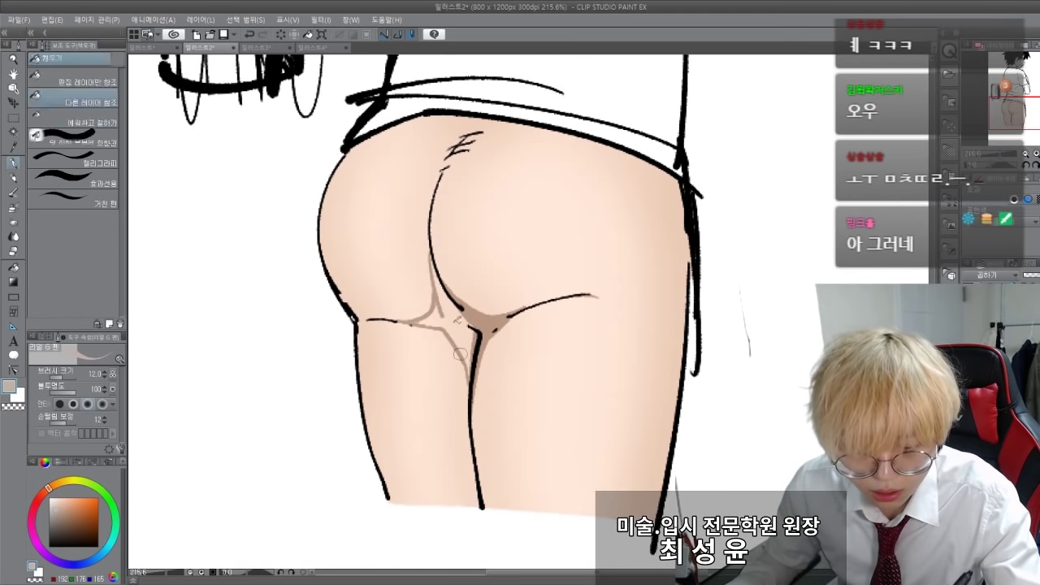
left_click(443, 321)
key("p")
mouse_move(393, 318)
left_mouse_down()
mouse_move(457, 406)
mouse_move(435, 343)
left_mouse_up()
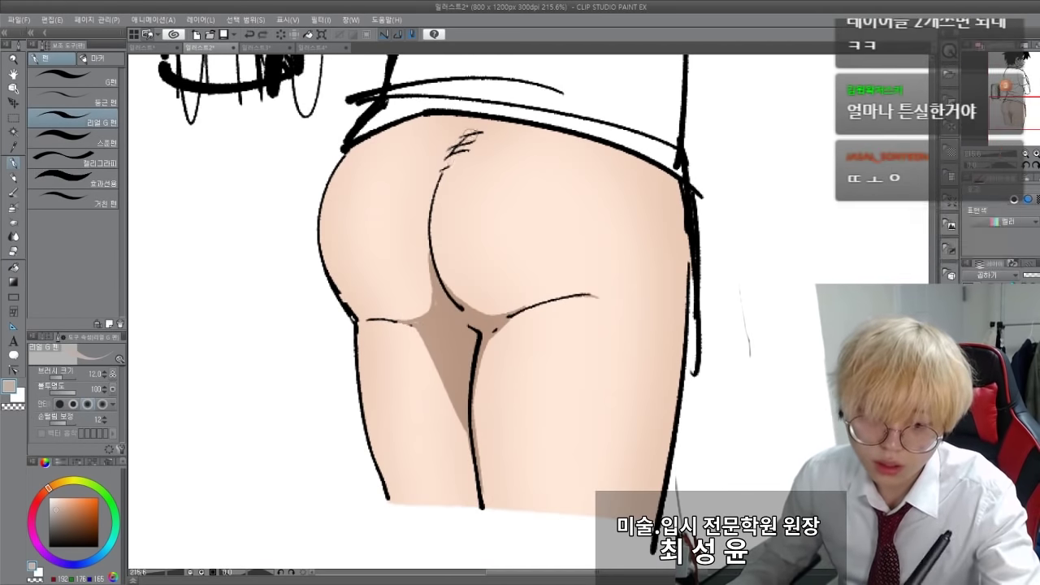
Add shadow at the upper end of the hips' centre line and under the garment hem, and extend the inner-thigh shadow downwards.
left_click_drag(478, 134, 446, 172)
left_click_drag(381, 123, 607, 144)
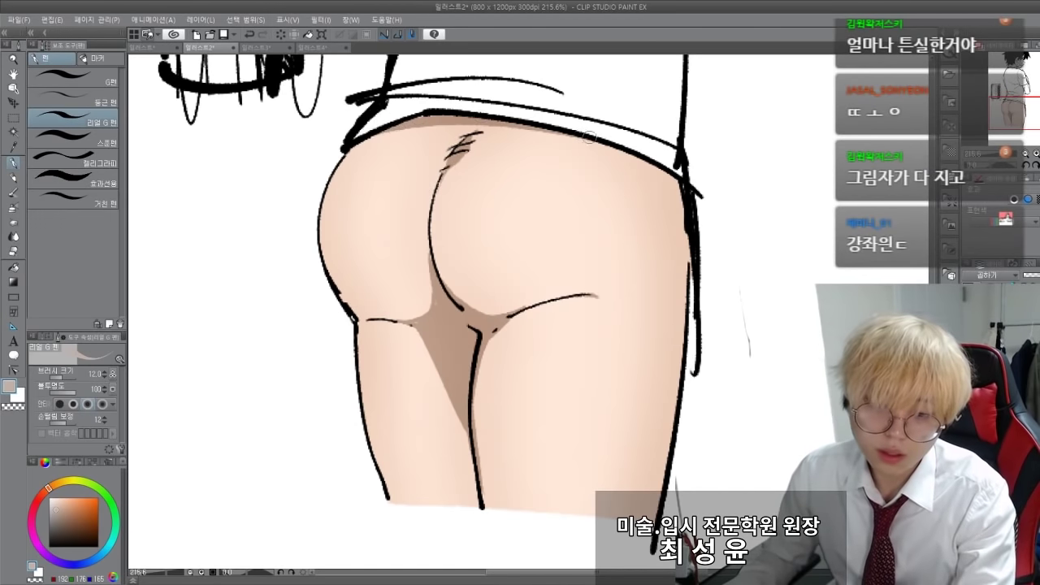
left_click_drag(193, 274, 189, 213)
left_click_drag(437, 307, 460, 378)
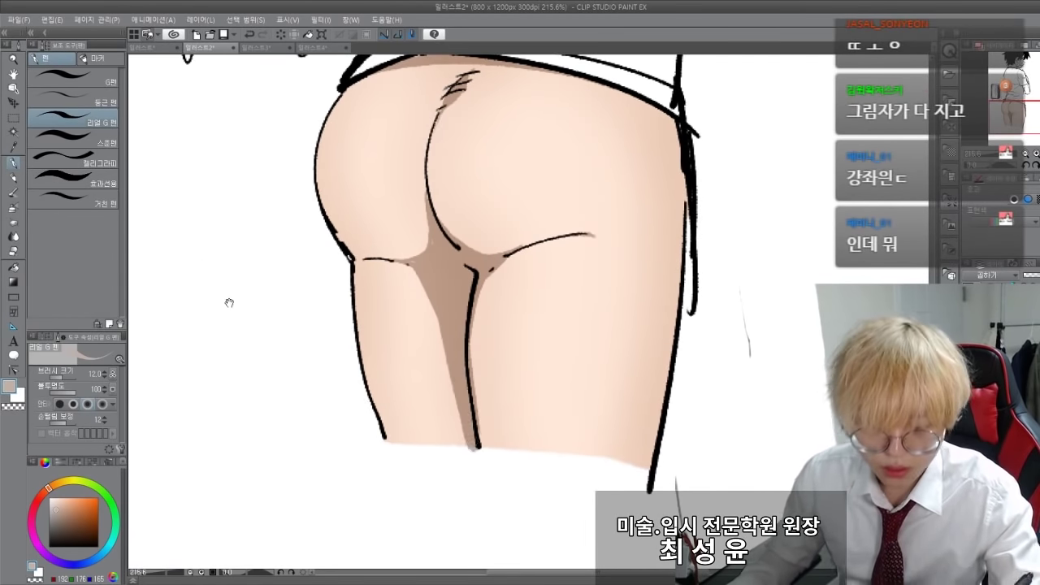
Set the layer's blending mode to Screen and airbrush a soft yellow glow (224, 195, 64) over the light areas of the hips and thighs.
left_click_drag(229, 304, 227, 356)
mouse_move(313, 337)
left_mouse_down()
mouse_move(288, 336)
mouse_move(271, 352)
left_mouse_up()
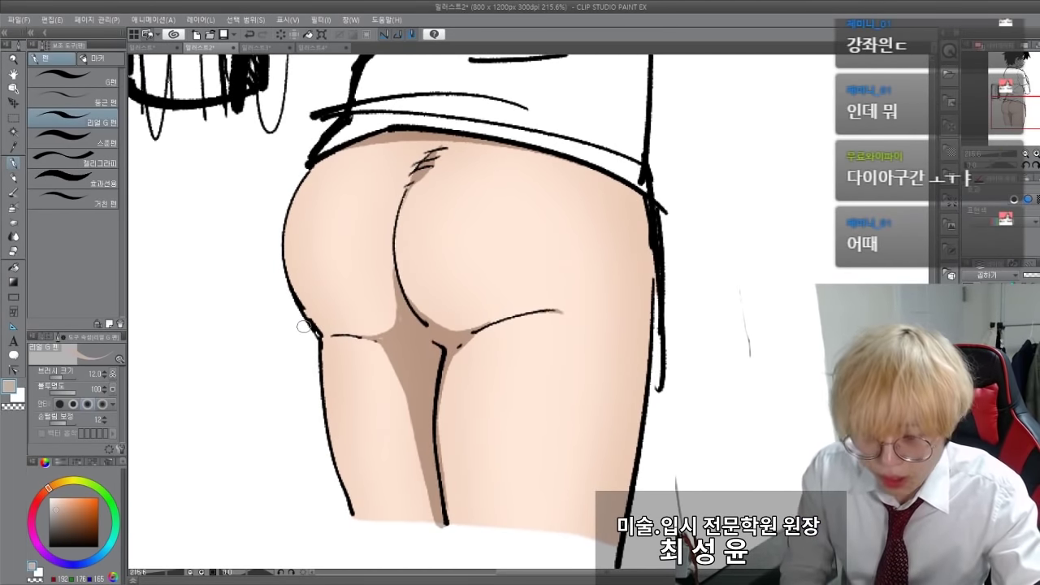
scroll(304, 326, "up", 1)
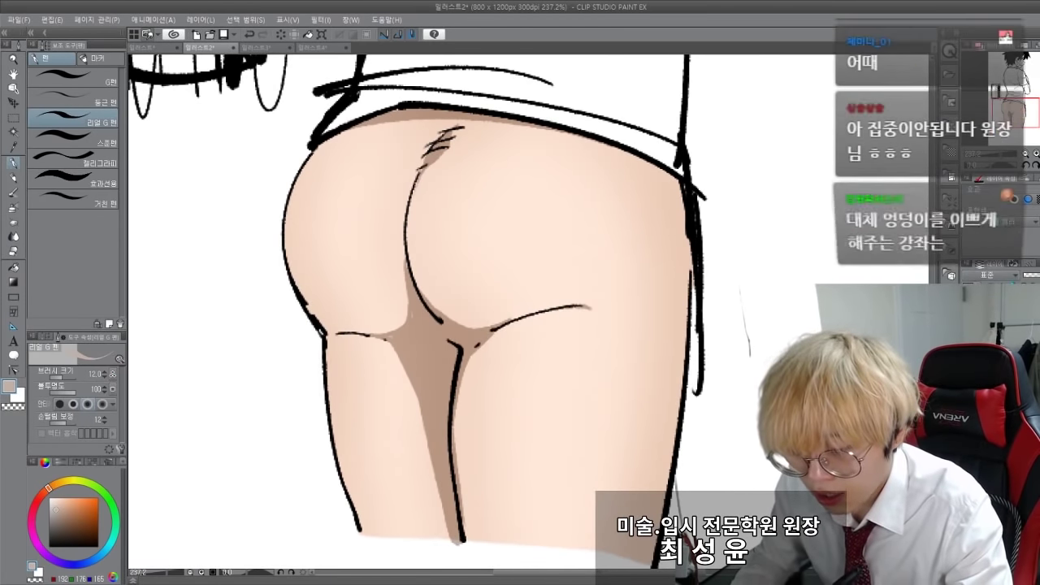
left_click(987, 363)
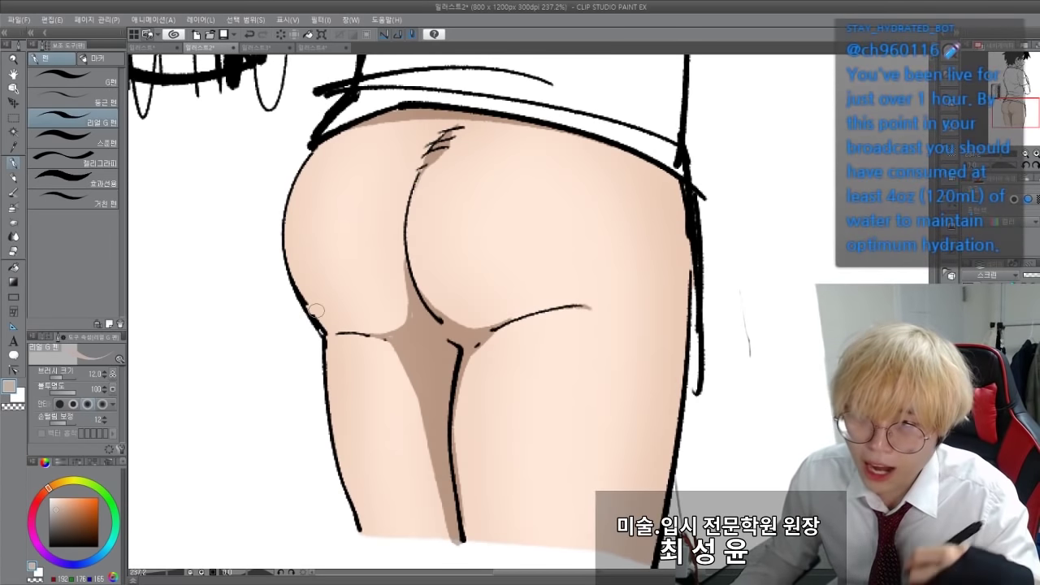
left_click_drag(248, 348, 239, 352)
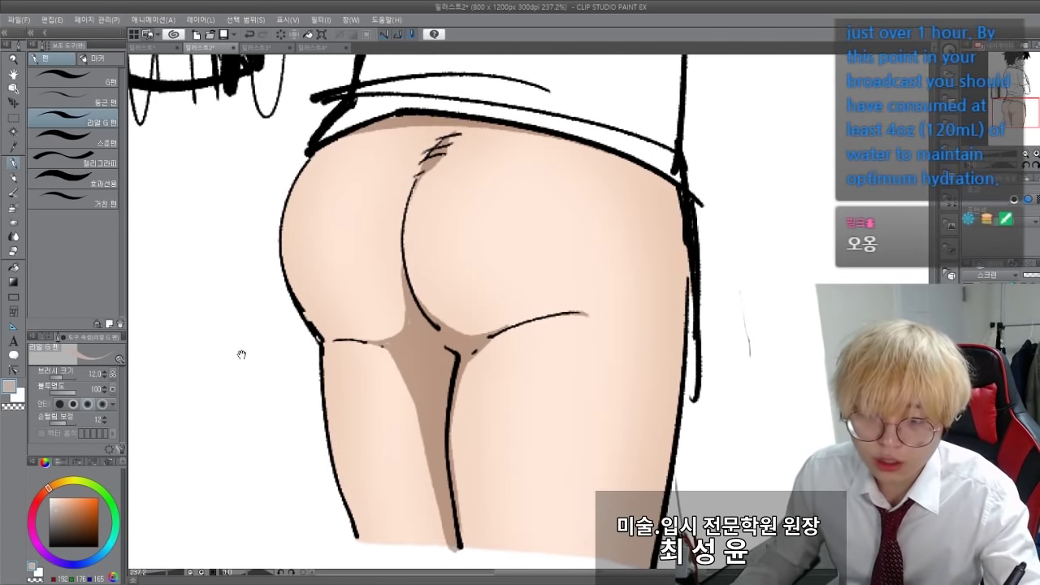
left_click(70, 486)
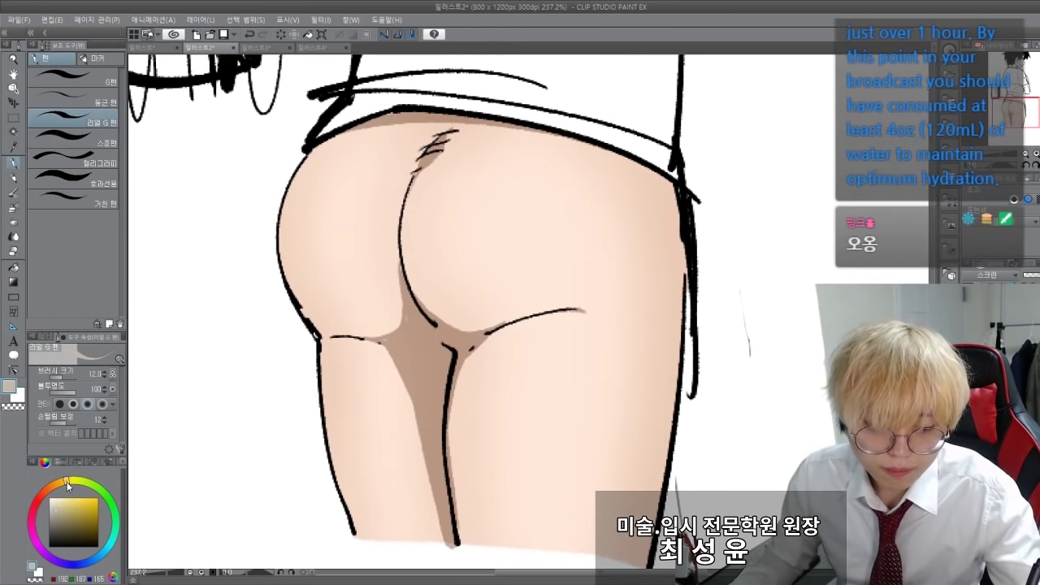
left_click(91, 517)
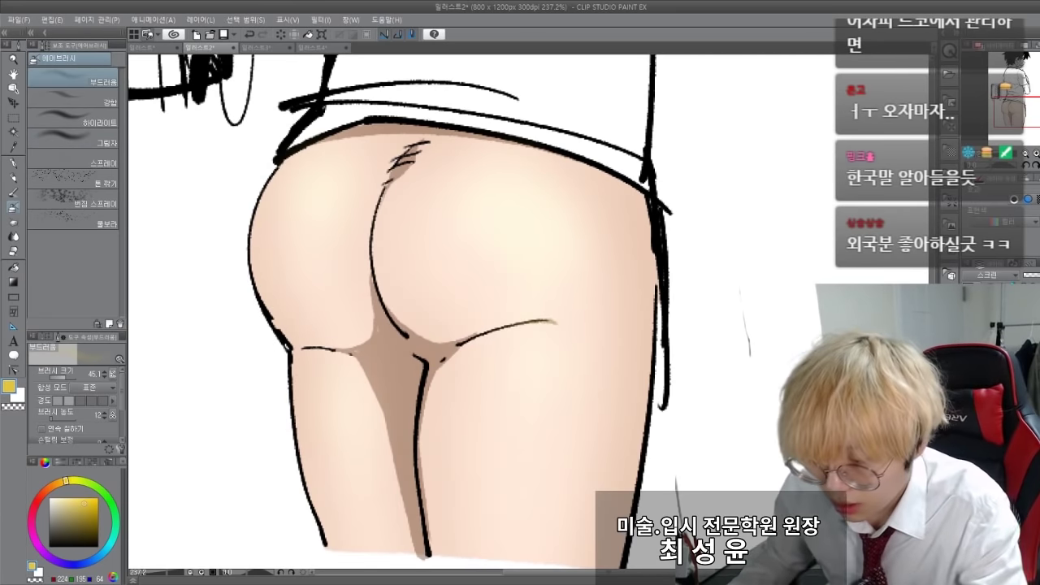
Choose the speckled texture brush from the 그물 group of the decoration brushes.
left_click(996, 366)
left_click(996, 342)
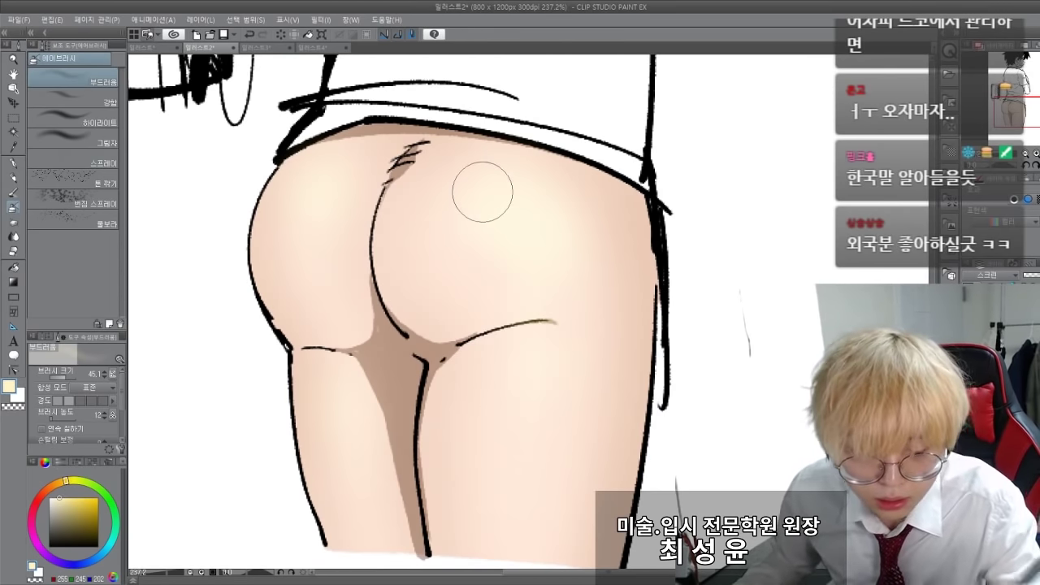
left_click(13, 225)
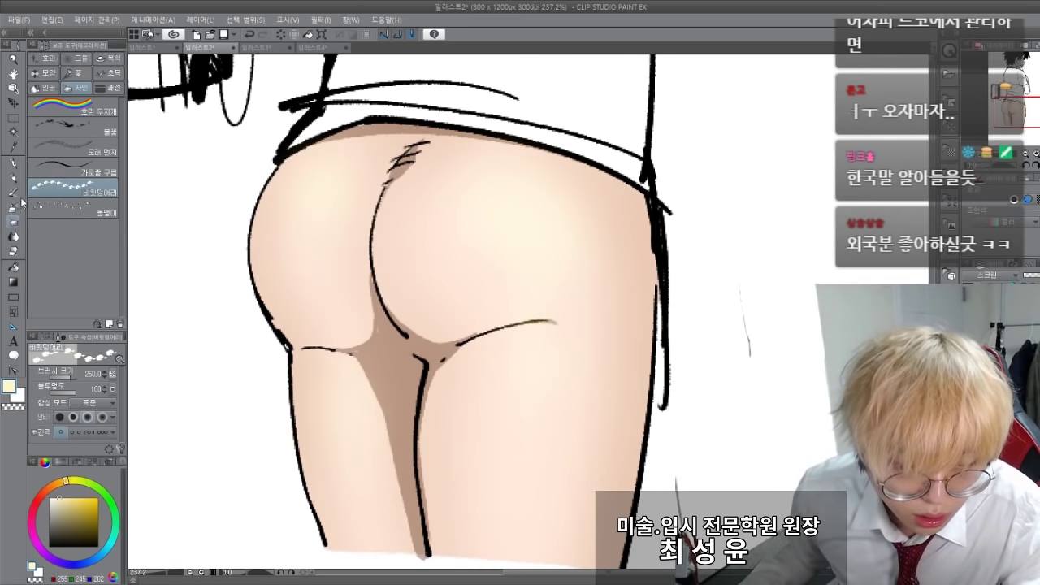
left_click(79, 58)
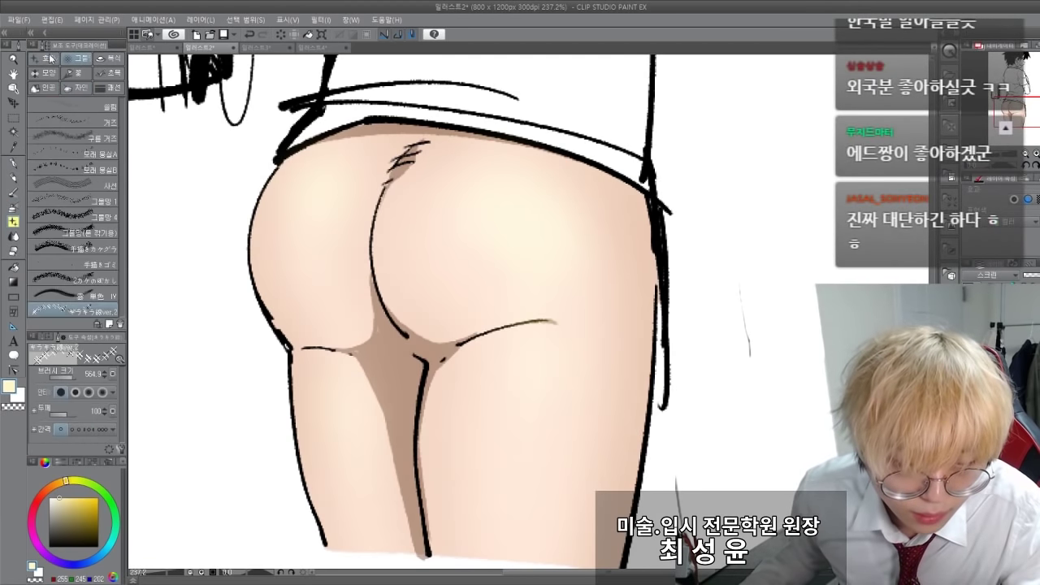
left_click(55, 280)
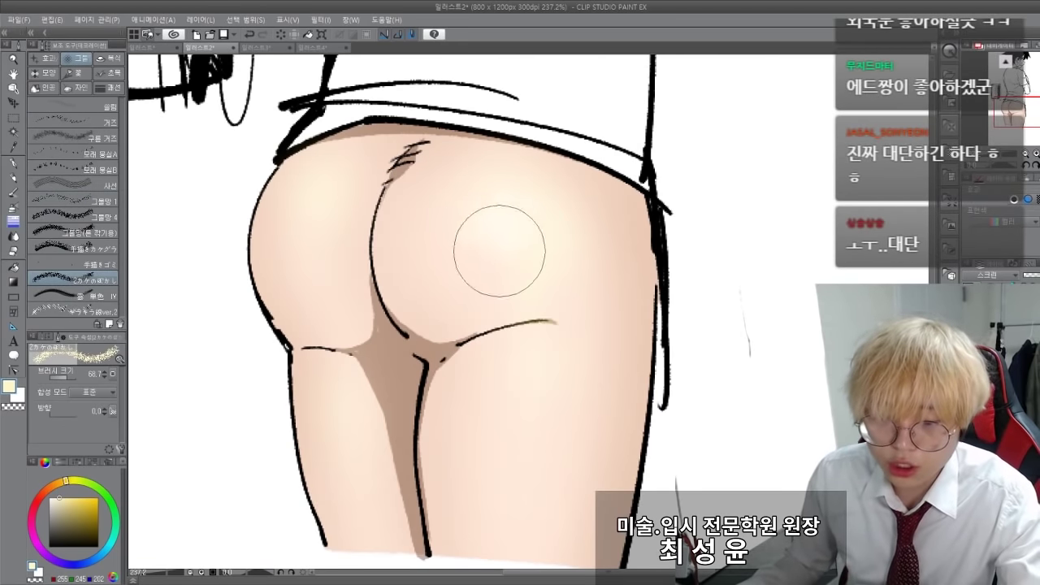
Stamp six black speckle patches across both hips and thighs to demonstrate the texture brush.
left_click(49, 547)
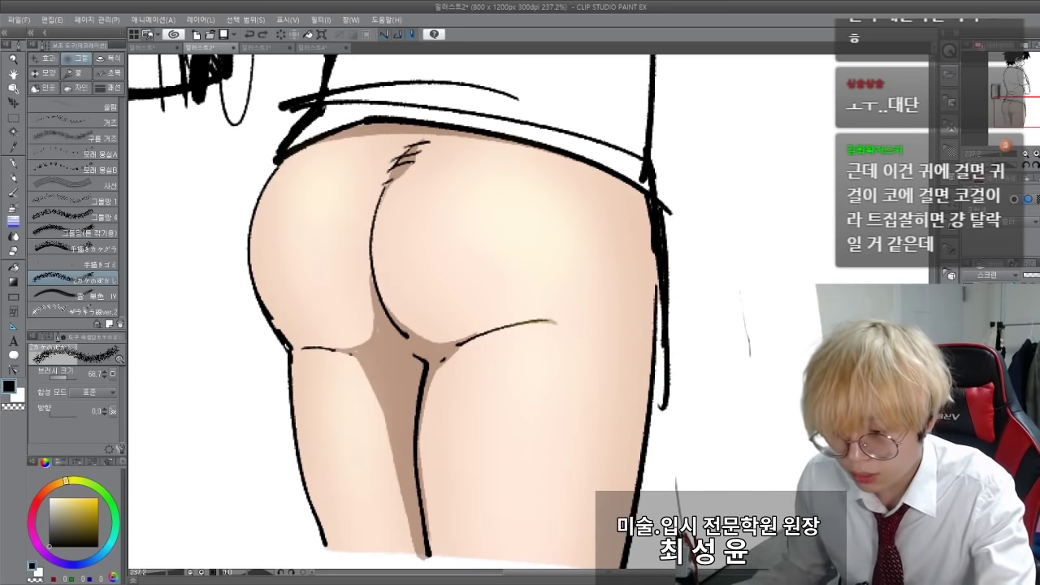
left_click(474, 201)
left_click(557, 261)
left_click(469, 364)
left_click(542, 427)
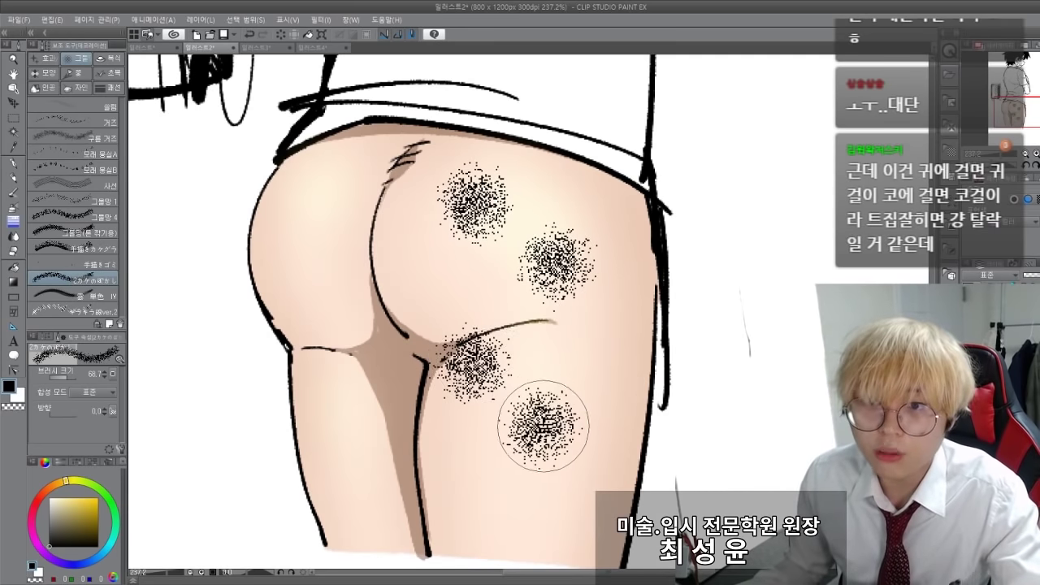
left_click(359, 382)
left_click(313, 254)
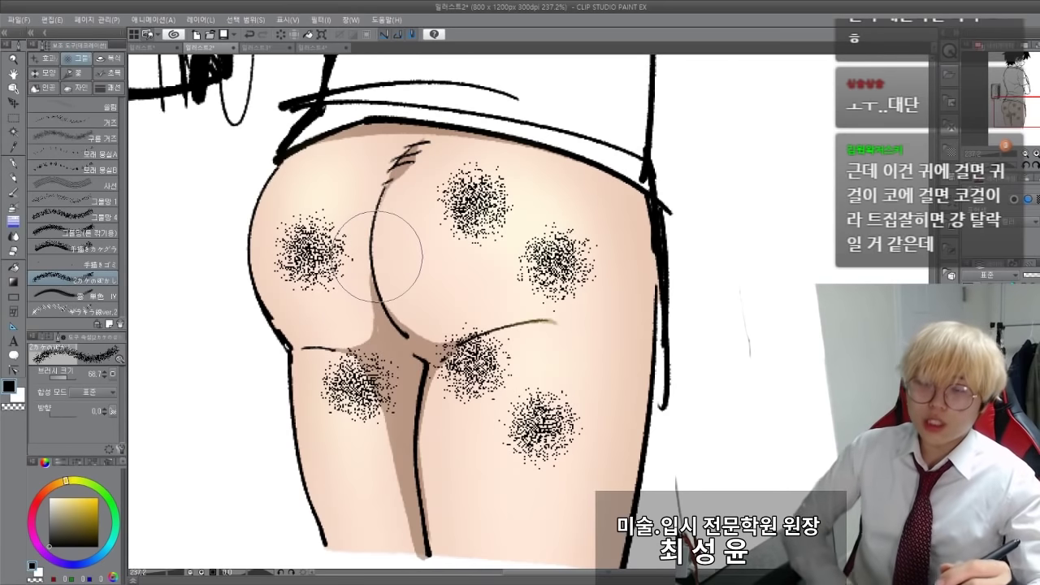
Undo the six black speckle patches.
key("ctrl+z")
key("ctrl+z")
key("ctrl+z")
key("ctrl+z")
key("ctrl+z")
key("ctrl+z")
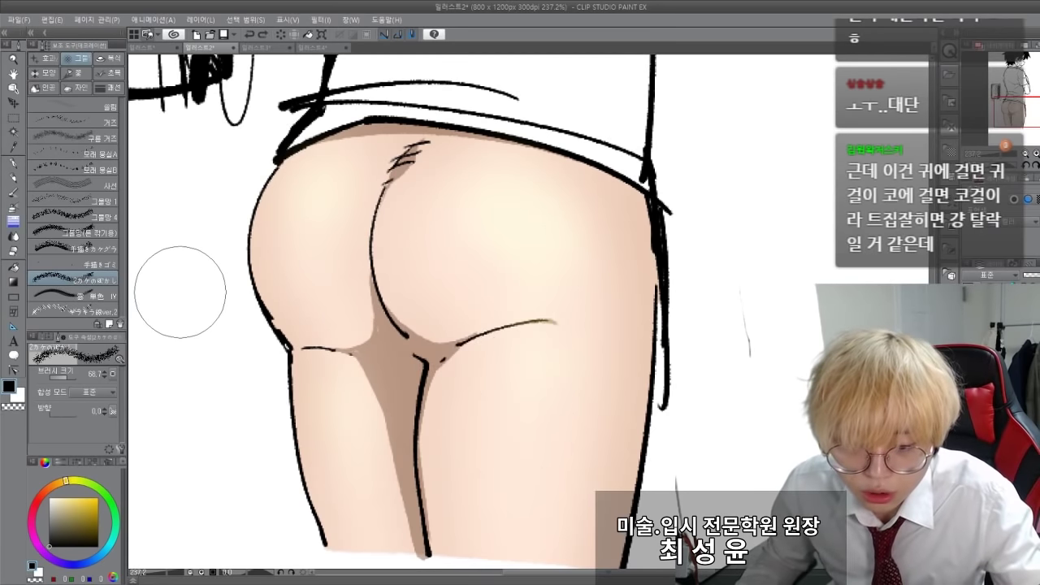
Pick a pale cream (255, 249, 223), dab a speckled highlight on the upper right hip, and switch to the Blend tool.
left_click(64, 499)
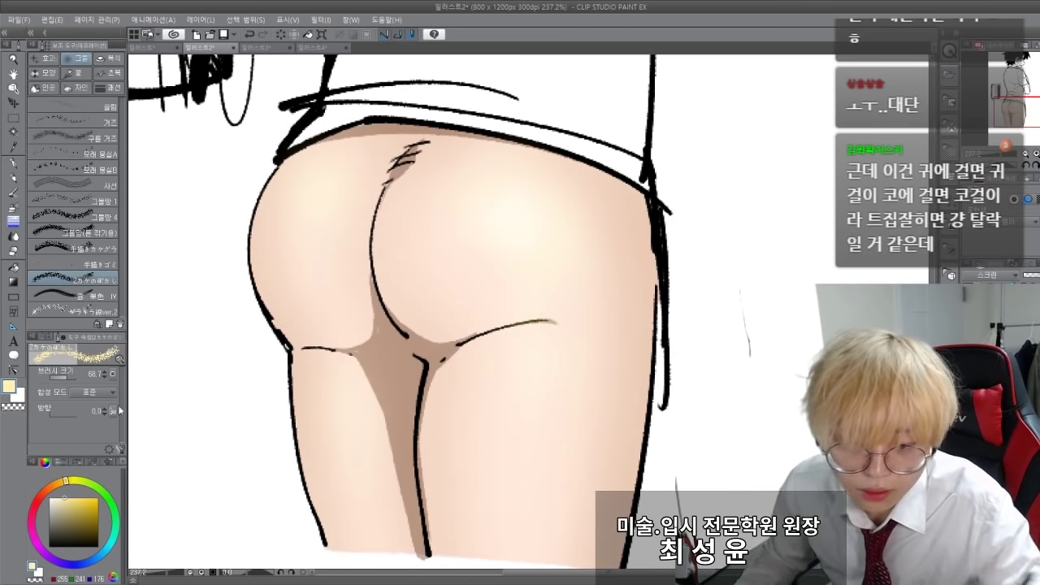
left_click(55, 498)
scroll(510, 229, "up", 5)
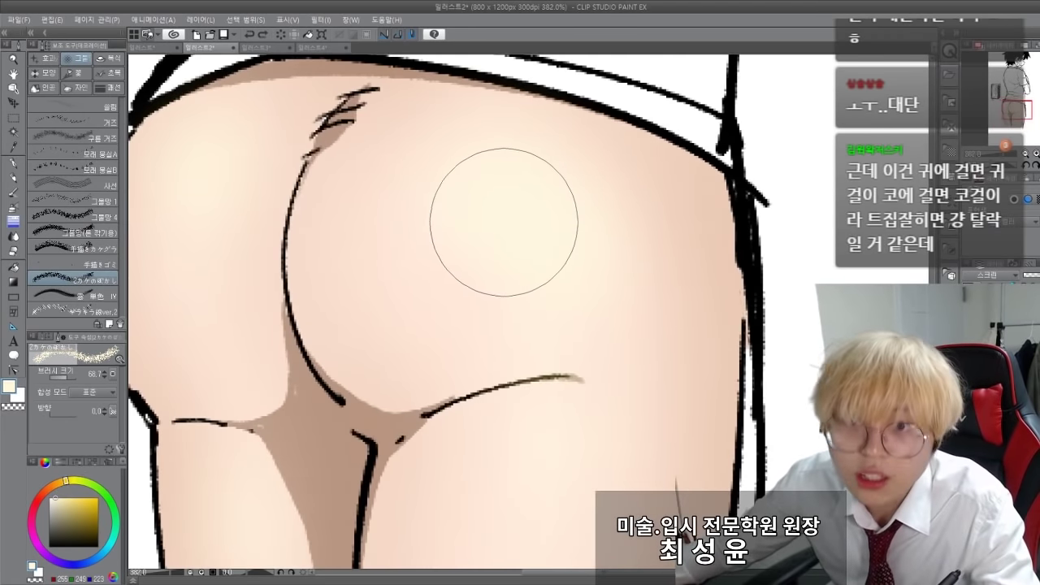
left_click_drag(505, 224, 520, 271)
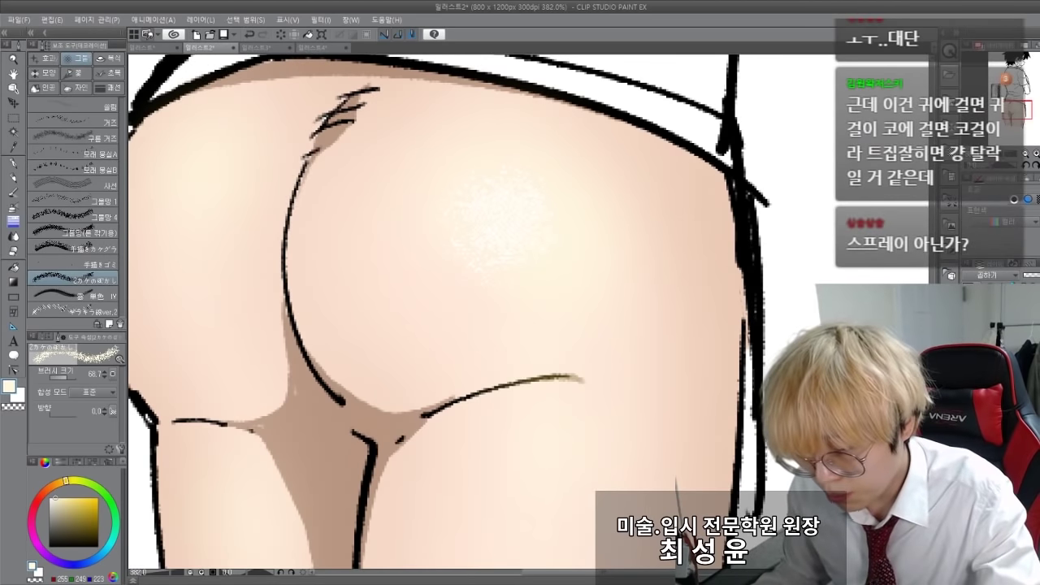
left_click_drag(468, 199, 520, 240)
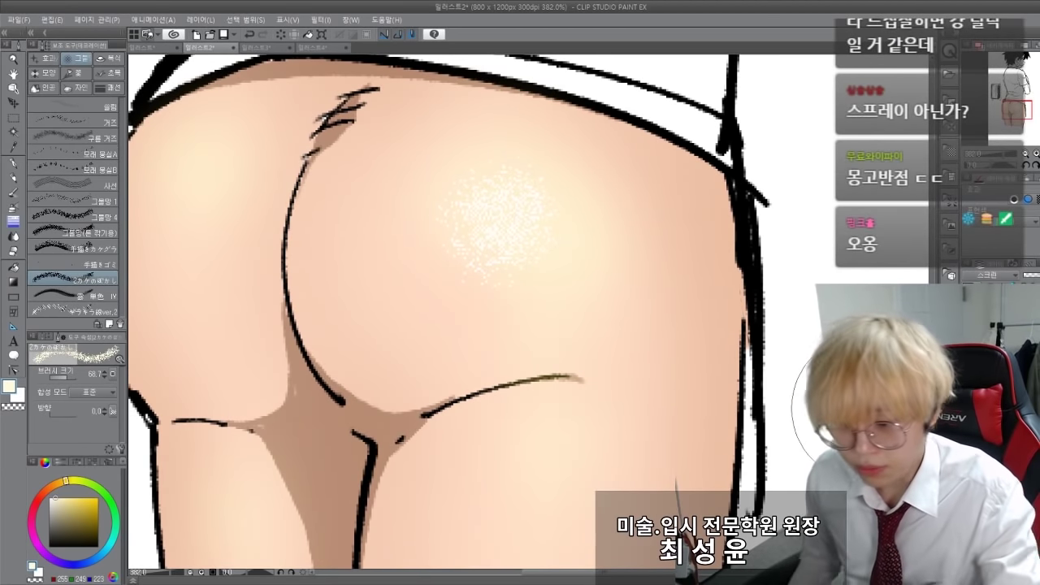
key("j")
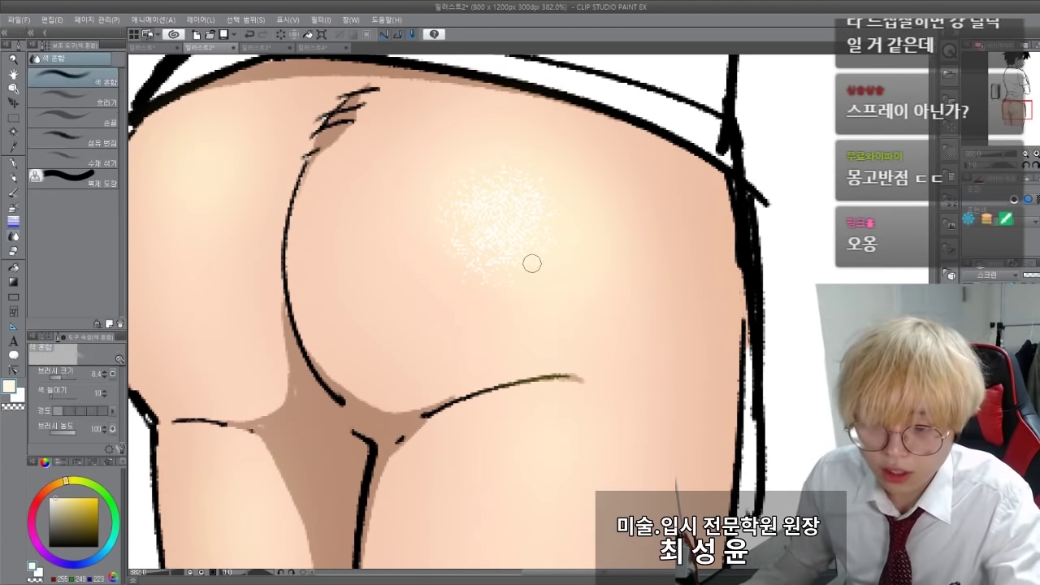
Try a blend stroke and a red (255, 0, 61) 리얼 G펜 stroke over the speckled highlight on the right hip, and undo both.
left_click_drag(284, 233, 283, 255)
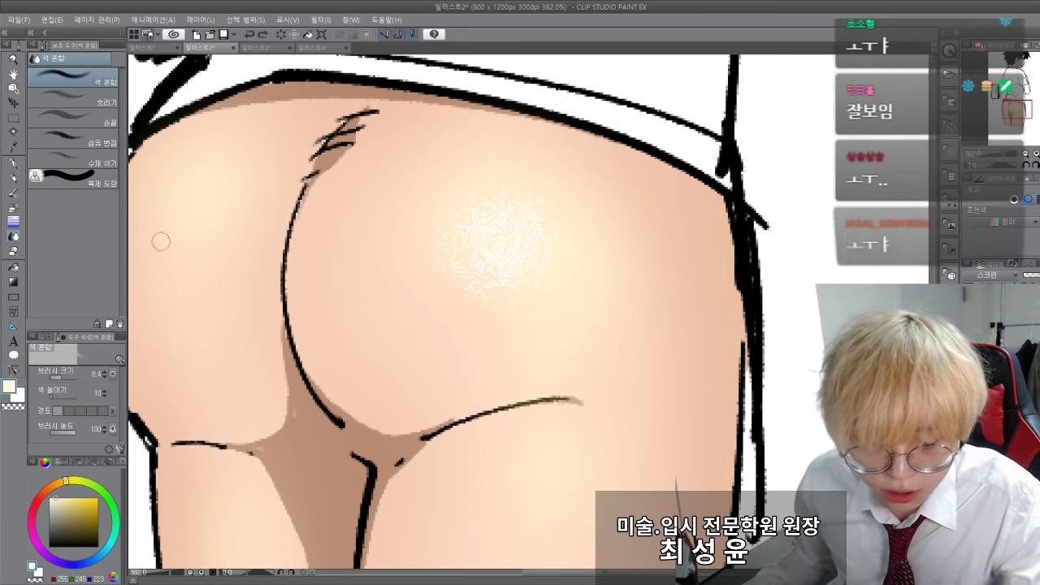
left_click(32, 511)
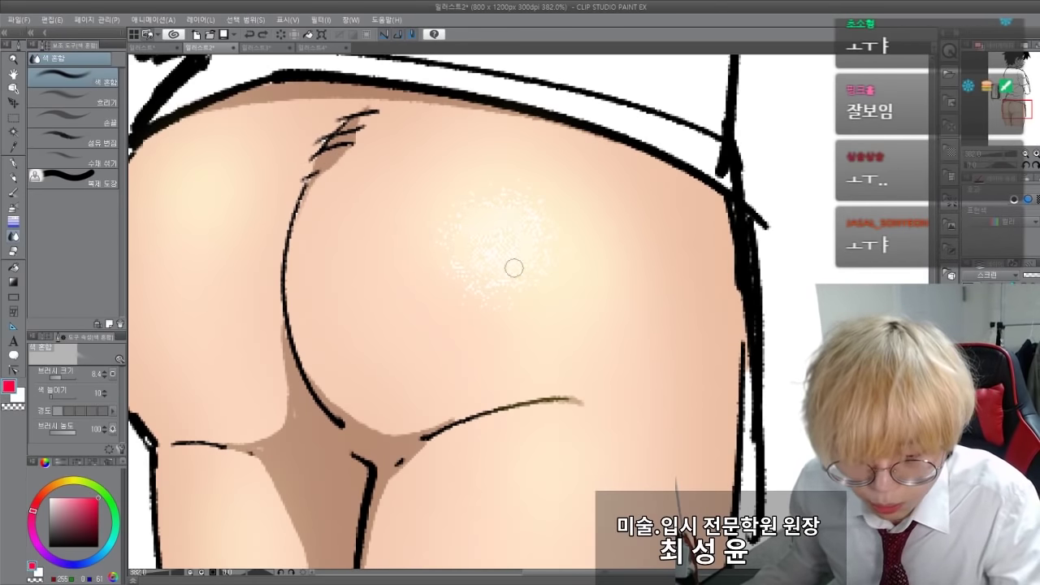
key("p")
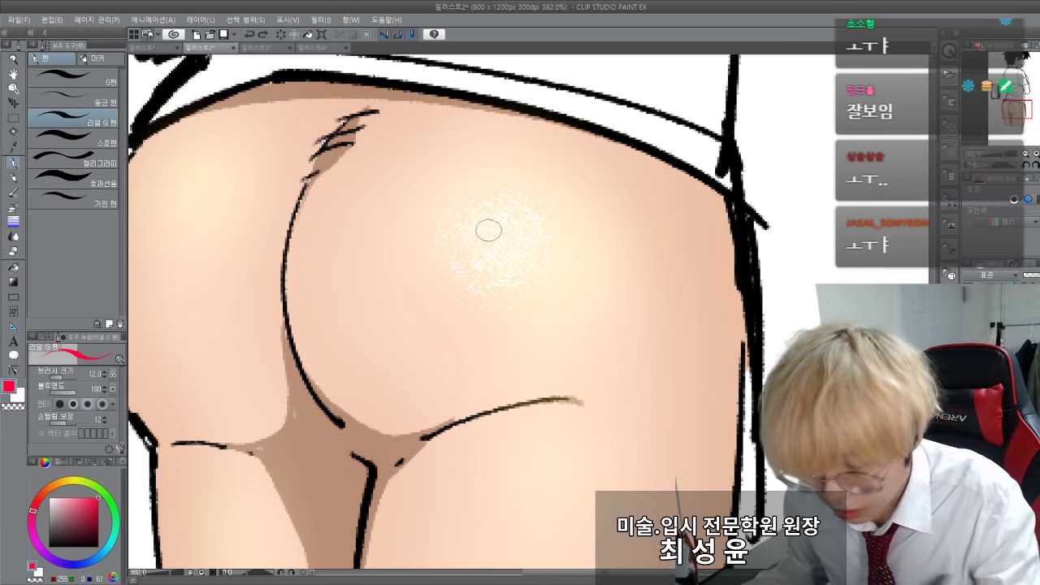
mouse_move(474, 223)
left_mouse_down()
mouse_move(477, 266)
mouse_move(544, 237)
mouse_move(518, 229)
mouse_move(477, 164)
mouse_move(589, 240)
mouse_move(448, 301)
mouse_move(443, 192)
mouse_move(580, 228)
mouse_move(422, 289)
mouse_move(439, 309)
left_mouse_up()
key("ctrl+z")
key("ctrl+z")
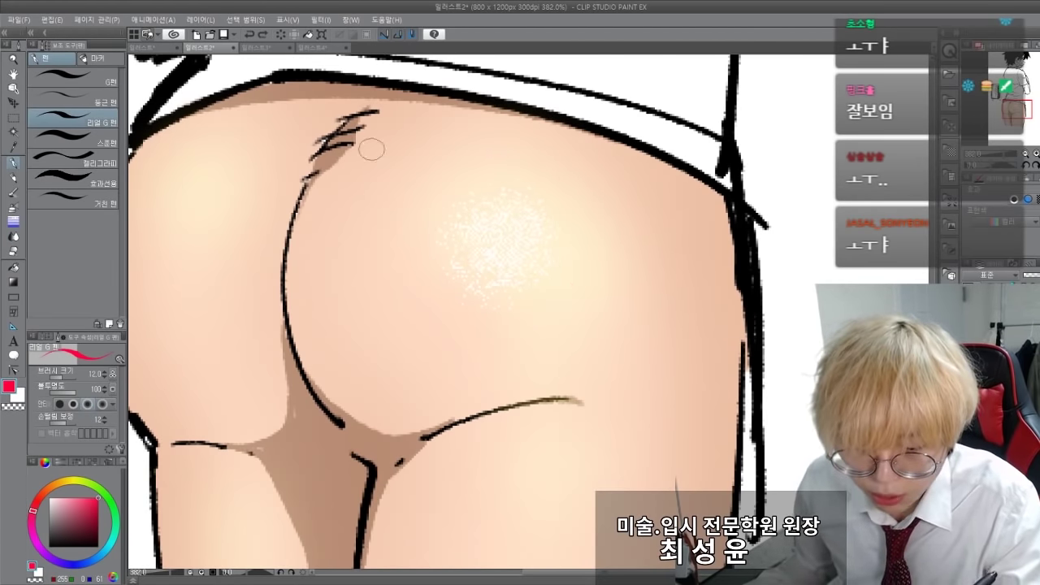
Soften the speckled highlight on the upper right hip with the 부드러움 eraser at size 129.2.
key("e")
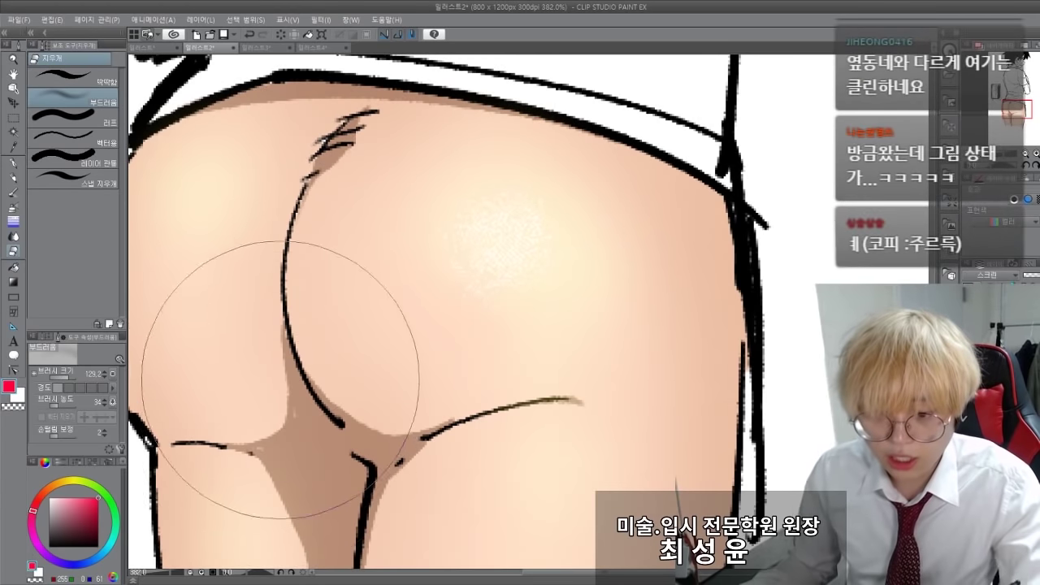
key("space")
mouse_move(282, 395)
left_mouse_down()
mouse_move(284, 337)
mouse_move(282, 382)
left_mouse_up()
mouse_move(297, 280)
left_mouse_down()
mouse_move(306, 318)
mouse_move(304, 294)
left_mouse_up()
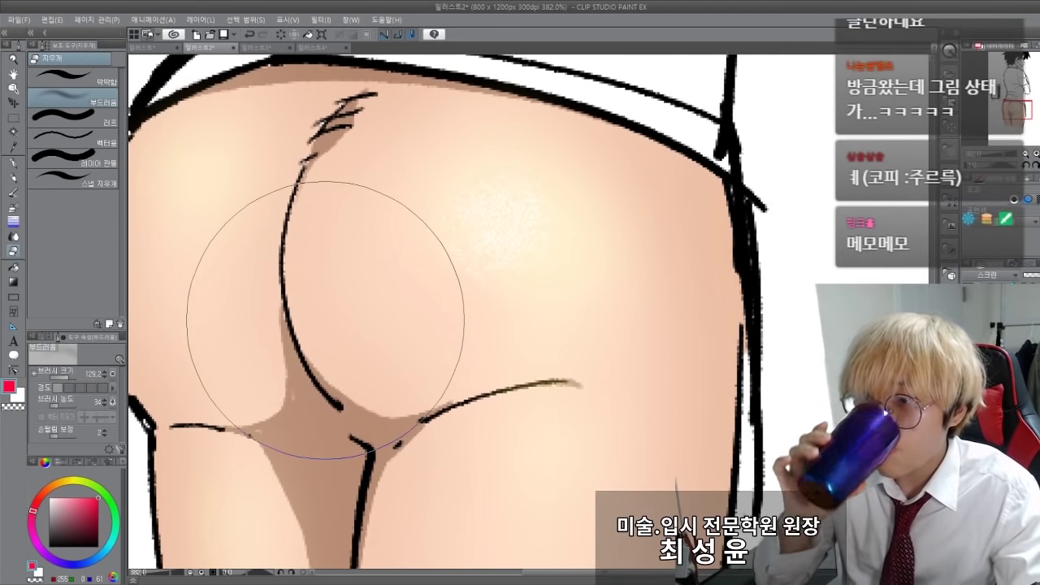
scroll(325, 320, "down", 5)
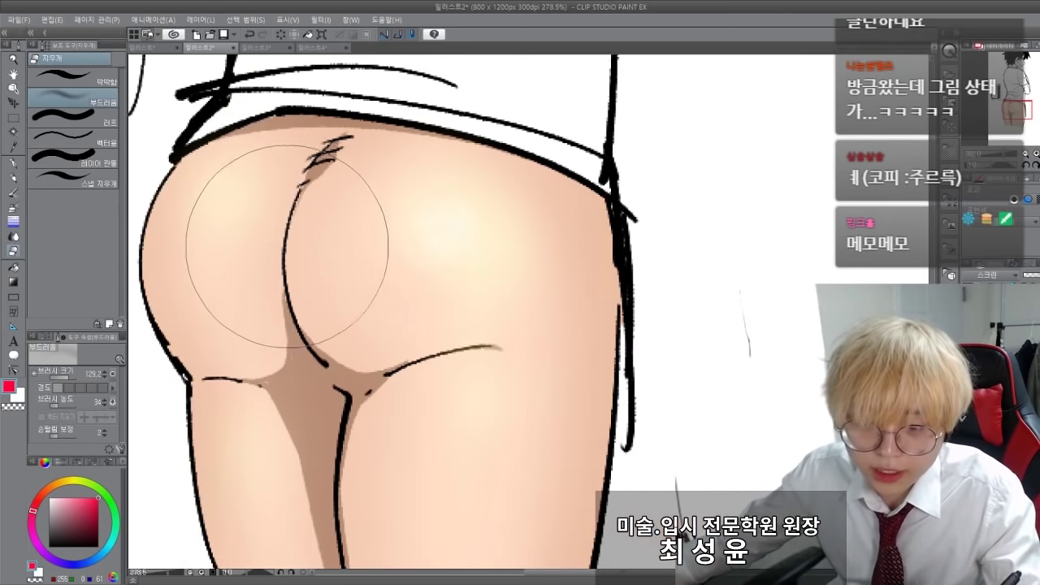
scroll(372, 255, "up", 5)
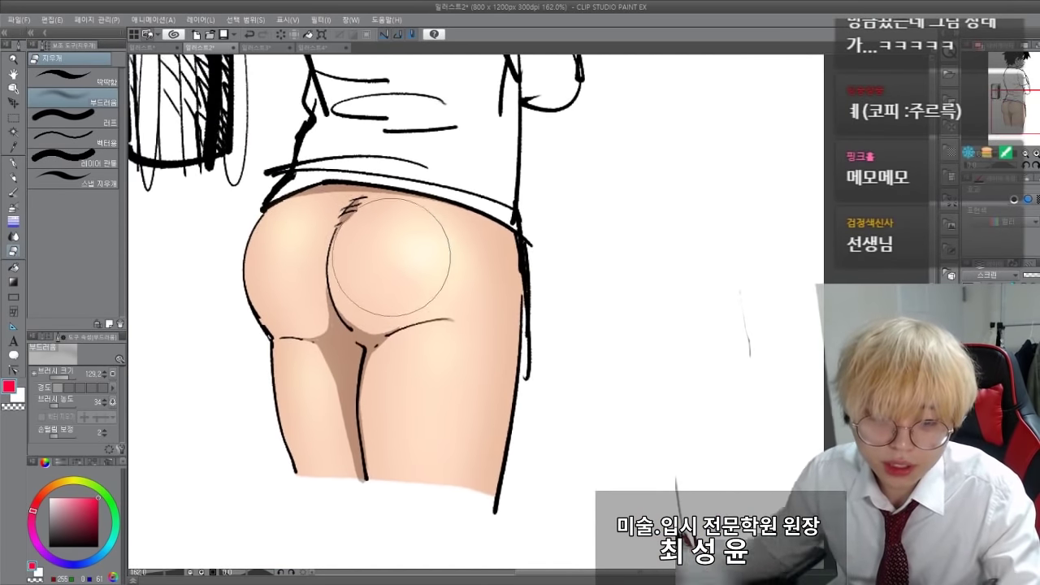
scroll(322, 256, "down", 1)
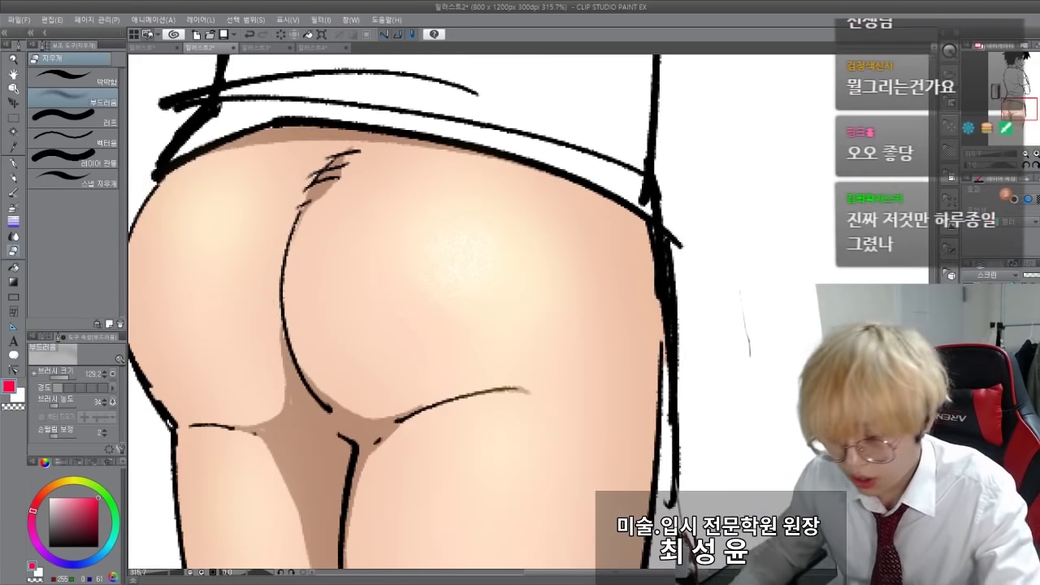
Lighten the shading on the Multiply layer across both hips and thighs with the large 부드러움 eraser.
key("o")
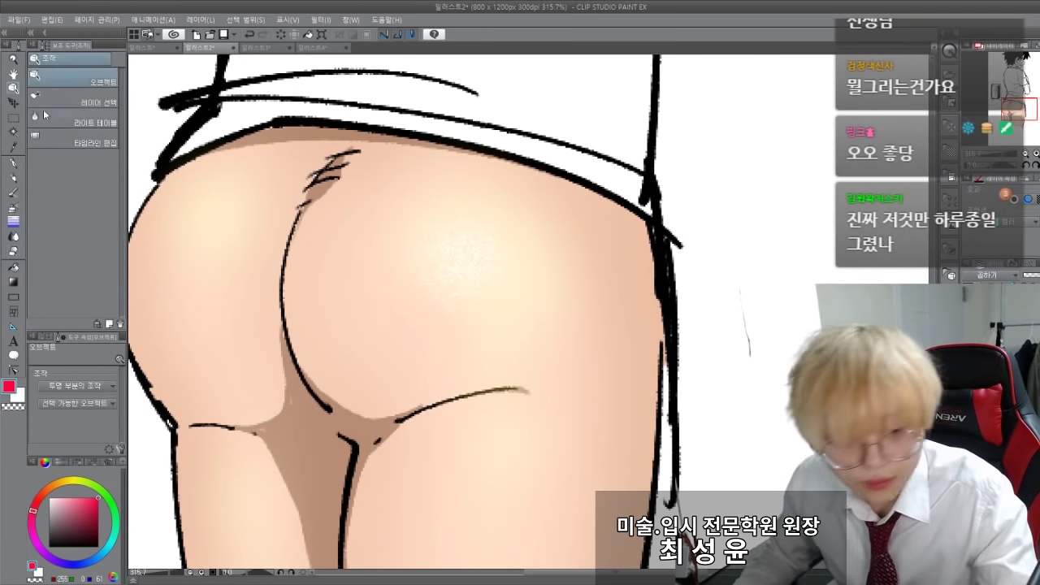
key("e")
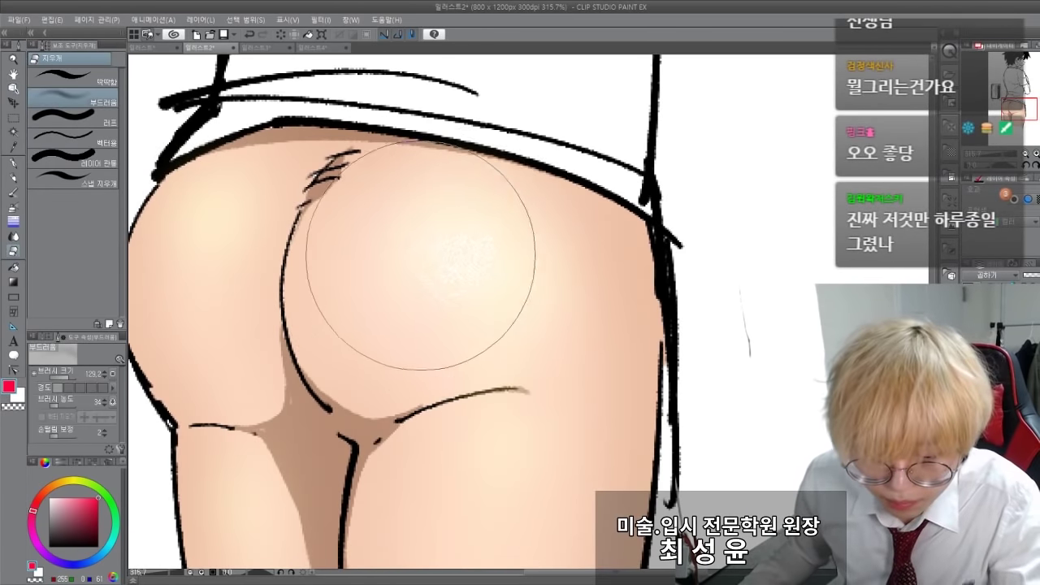
left_click_drag(209, 330, 237, 195)
left_click_drag(265, 386, 284, 228)
left_click_drag(344, 239, 381, 427)
left_click_drag(260, 197, 295, 385)
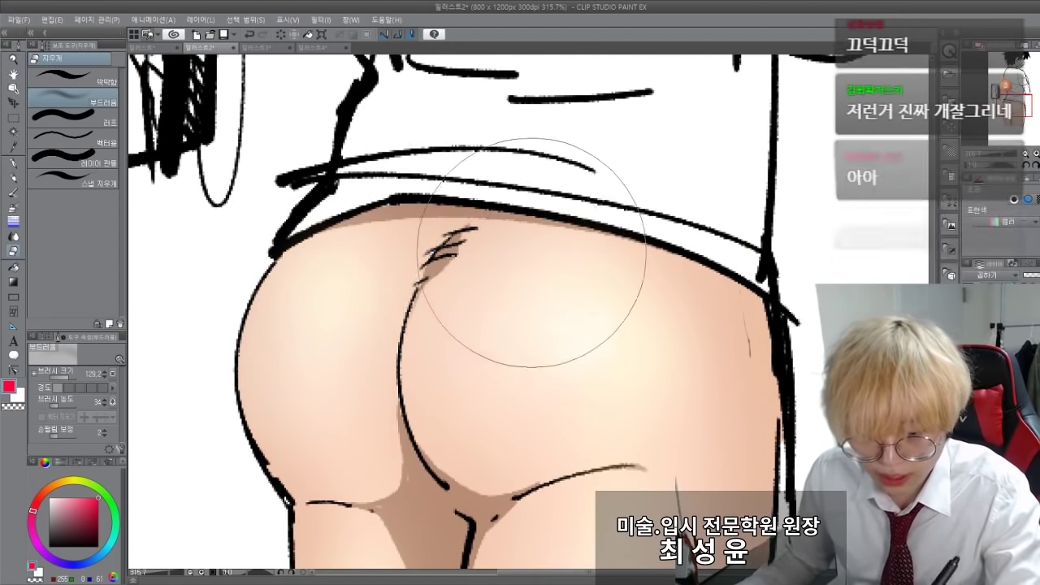
left_click_drag(233, 268, 244, 100)
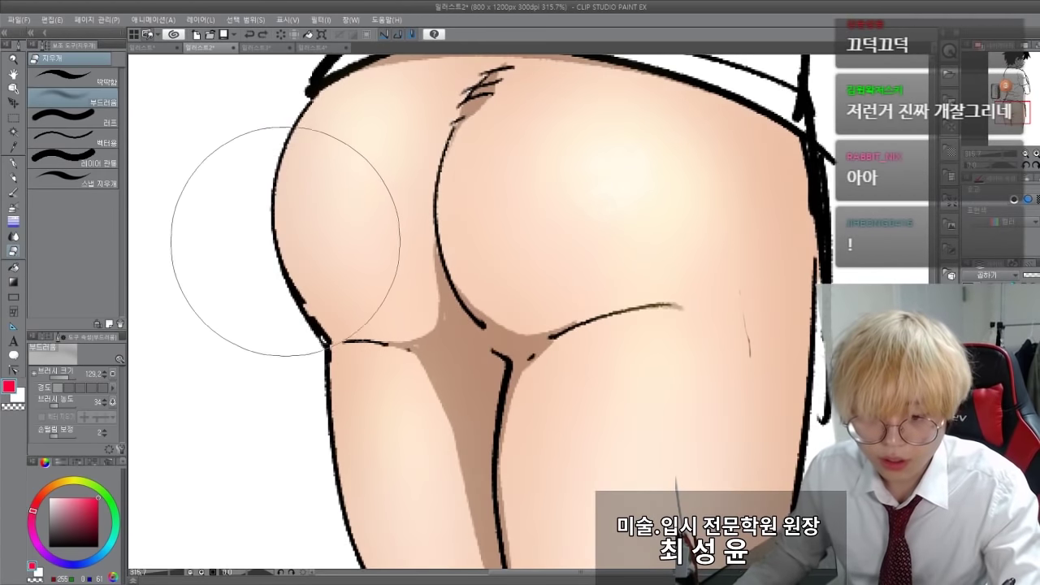
mouse_move(268, 192)
left_mouse_down()
mouse_move(226, 328)
mouse_move(209, 283)
left_mouse_up()
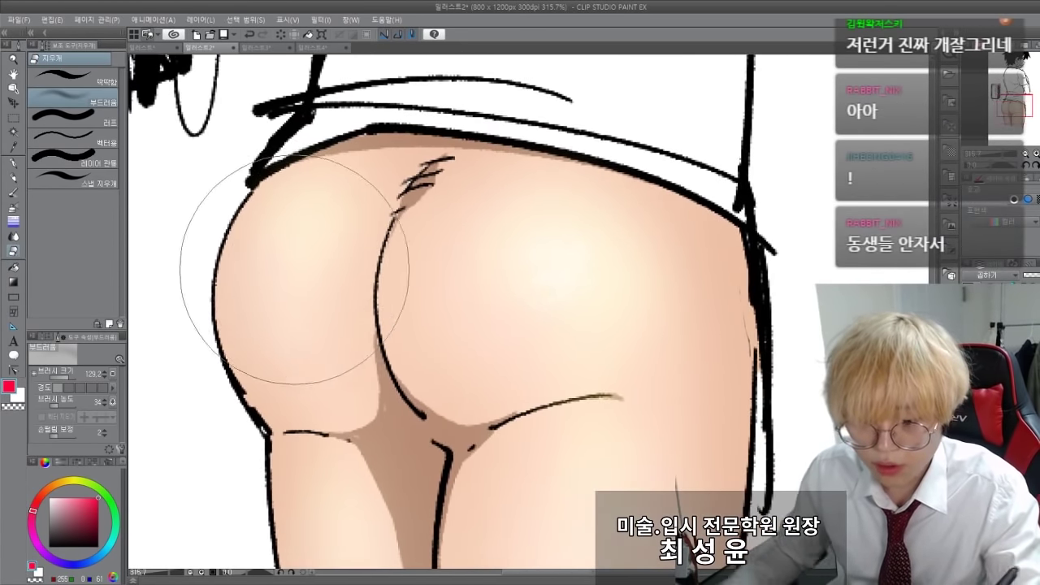
left_click_drag(359, 295, 481, 249)
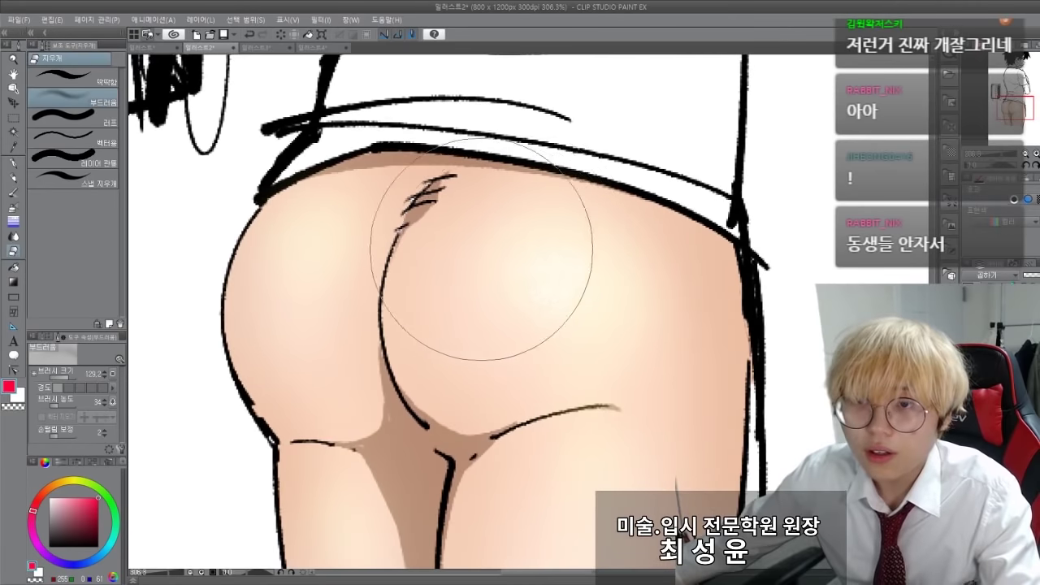
left_click_drag(259, 323, 234, 307)
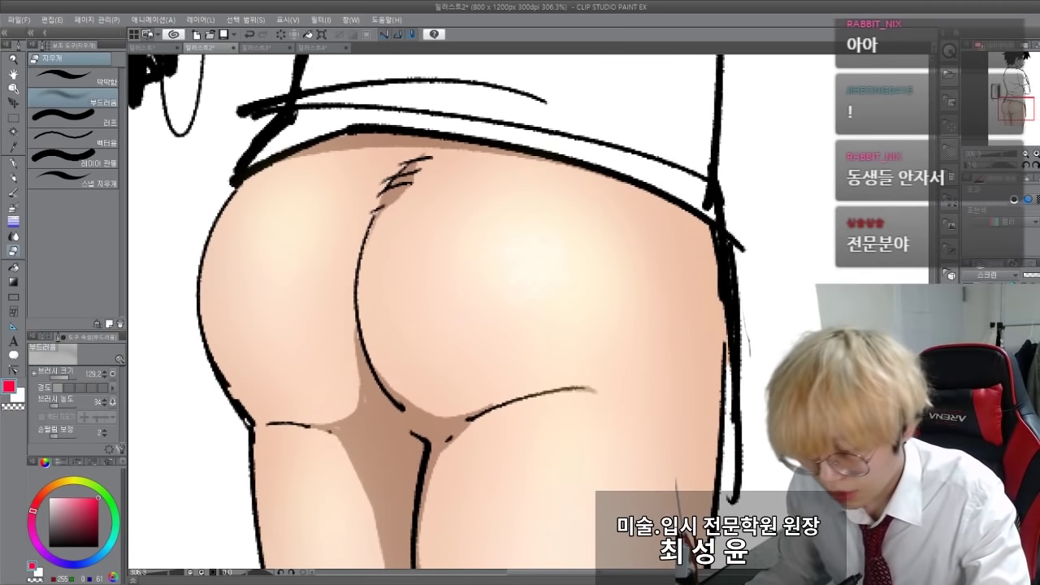
Sample a pale cream (255, 245, 223) and paint reflected light along the right hip's inner curve and the right thigh's outer edge with the 진한 연필 pencil.
left_click(267, 258, "alt")
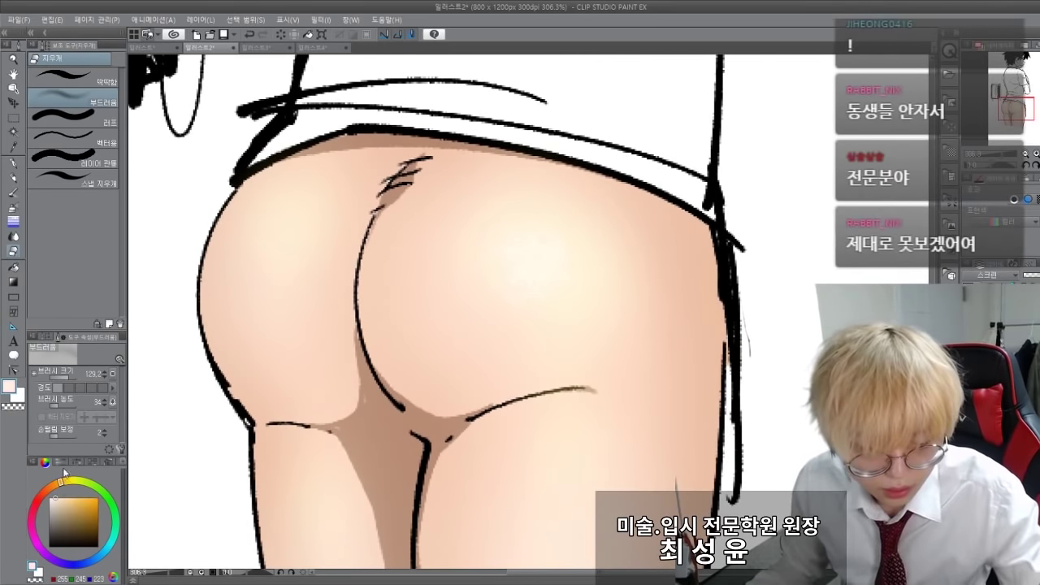
key("p")
key("p")
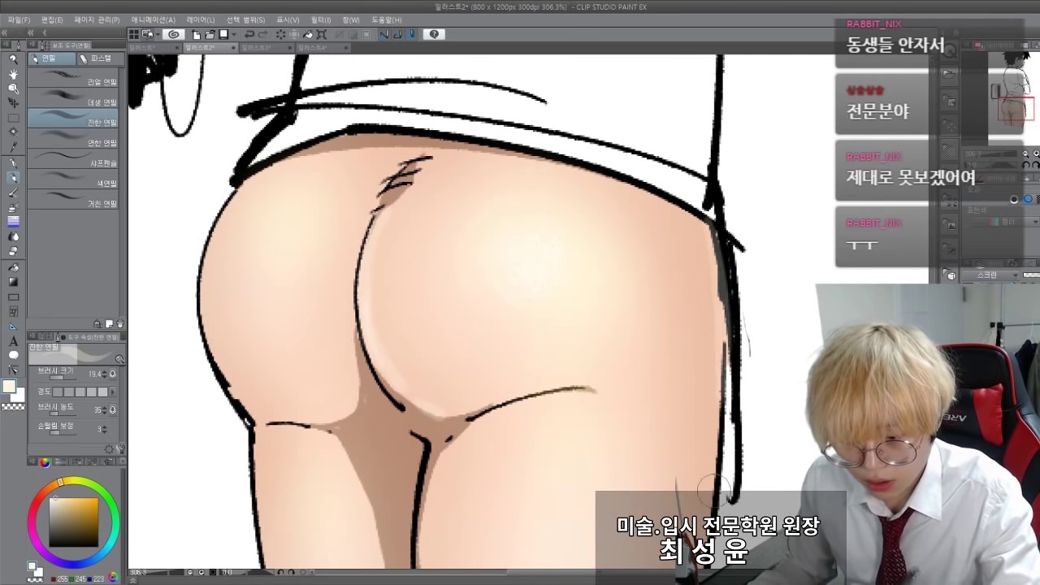
left_click_drag(577, 450, 561, 313)
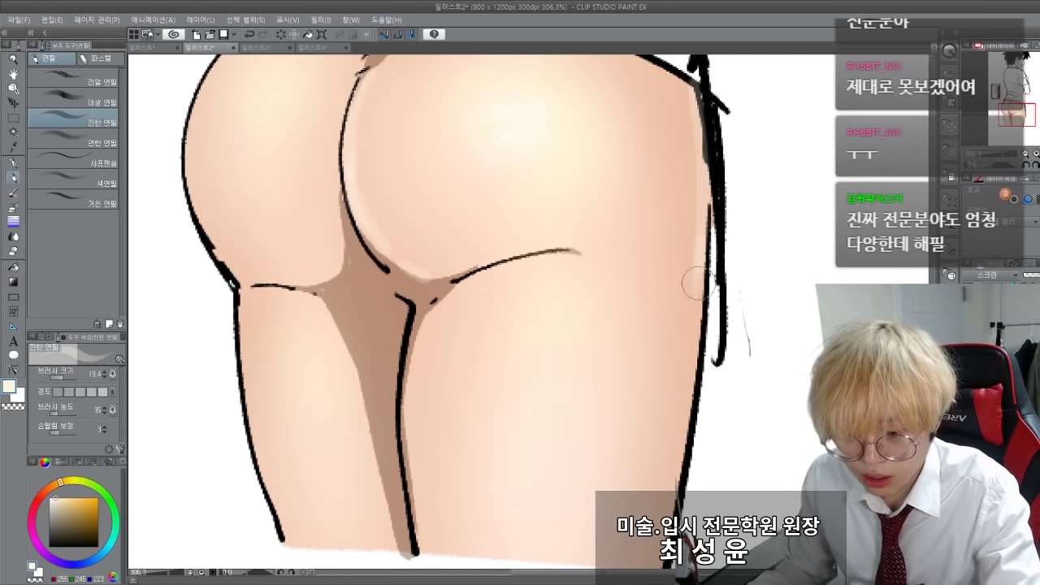
left_click_drag(584, 431, 613, 293)
mouse_move(415, 269)
left_mouse_down()
mouse_move(439, 355)
mouse_move(461, 313)
left_mouse_up()
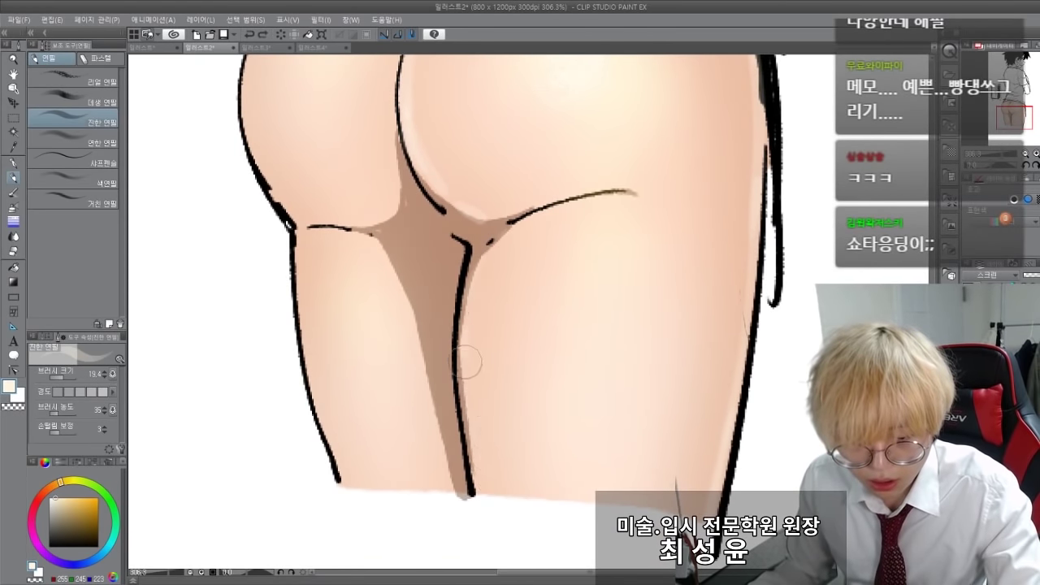
Paint pale reflected light along the outer edges of the left hip and left thigh, redoing one faulty stroke.
left_click_drag(312, 255, 310, 321)
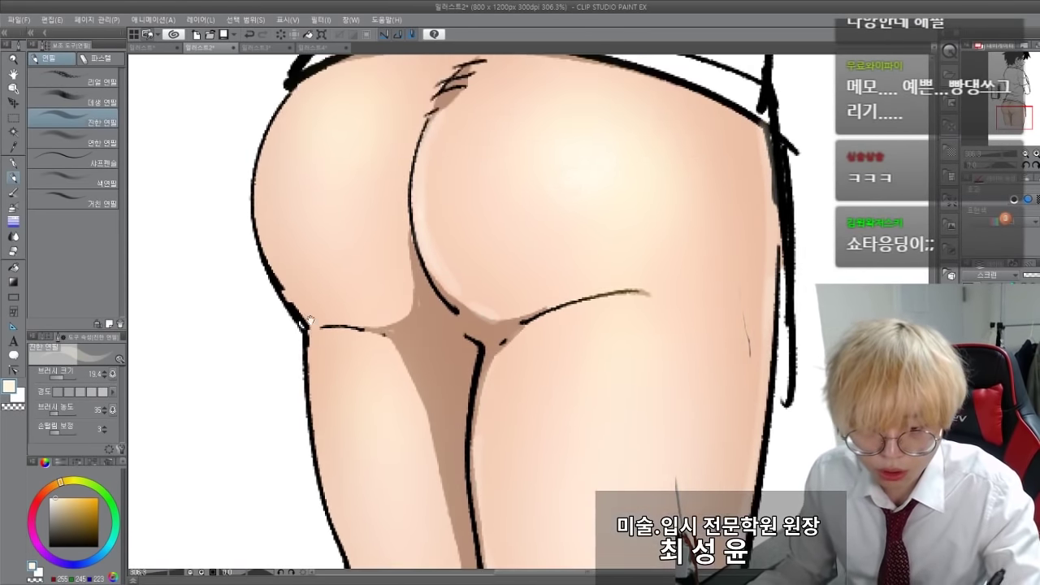
left_click_drag(302, 256, 302, 325)
mouse_move(287, 248)
left_mouse_down()
mouse_move(281, 217)
mouse_move(271, 273)
left_mouse_up()
mouse_move(278, 173)
left_mouse_down()
mouse_move(239, 274)
mouse_move(290, 424)
left_mouse_up()
key("ctrl+z")
mouse_move(276, 179)
left_mouse_down()
mouse_move(246, 313)
mouse_move(286, 414)
mouse_move(251, 298)
left_mouse_up()
left_click_drag(312, 316, 374, 563)
left_click_drag(256, 265, 235, 294)
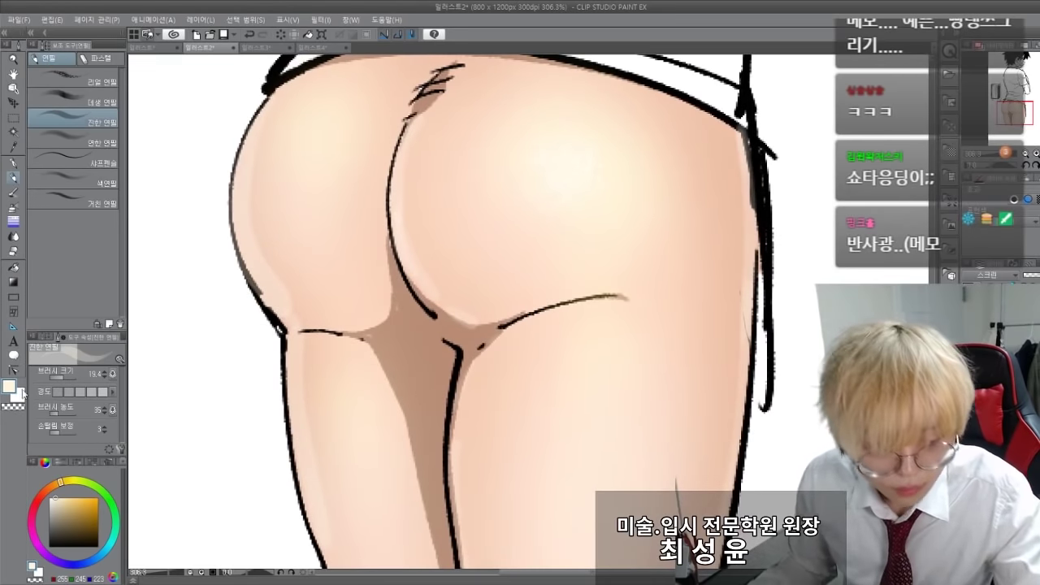
Dab two cream speckle patches down the middle of the right thigh and switch to the 부드러움 eraser.
left_click(18, 222)
left_click_drag(517, 364, 511, 314)
mouse_move(603, 328)
left_mouse_down()
mouse_move(590, 442)
mouse_move(569, 416)
left_mouse_up()
key("e")
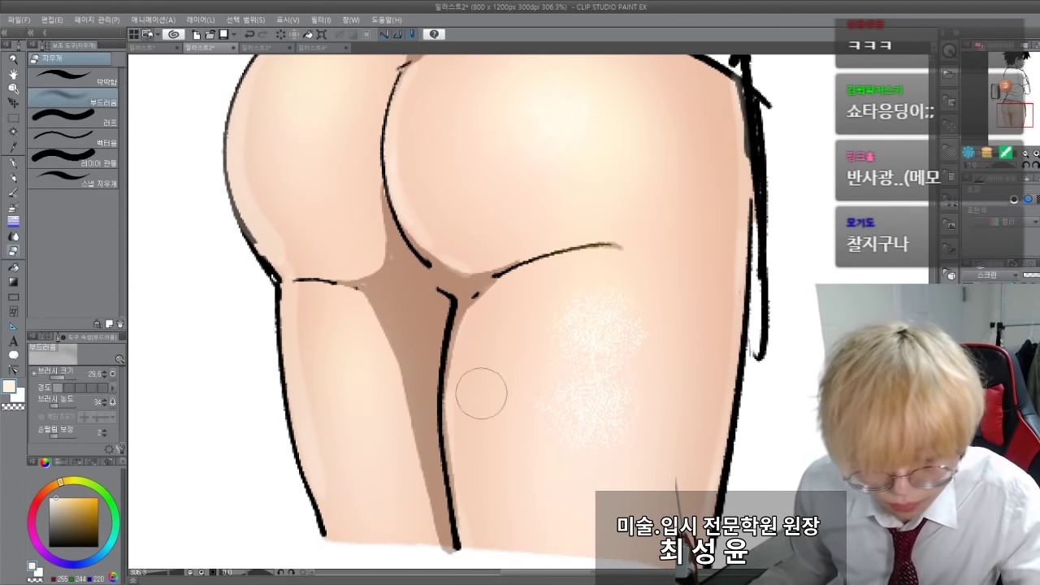
Add a cream speckled highlight to the upper left hip with the texture brush and return to the soft eraser.
left_click_drag(299, 302, 308, 409)
left_click(13, 227)
mouse_move(297, 210)
left_mouse_down()
mouse_move(279, 232)
mouse_move(324, 204)
left_mouse_up()
key("e")
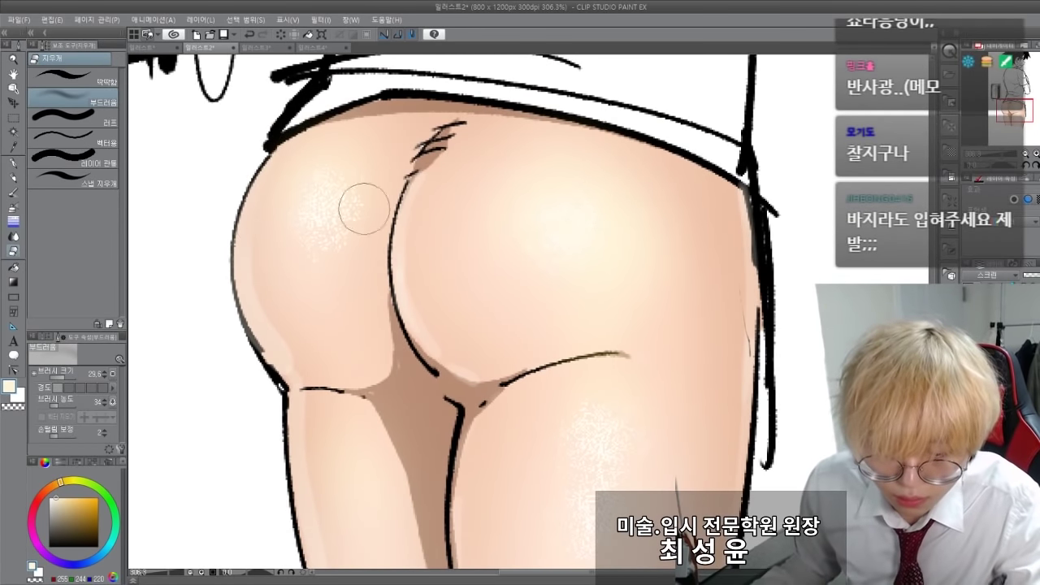
Add a faint speckled highlight to the upper left thigh and soften it with the 부드러움 eraser.
left_click_drag(178, 368, 200, 232)
left_click(16, 220)
left_click_drag(390, 337, 399, 425)
key("e")
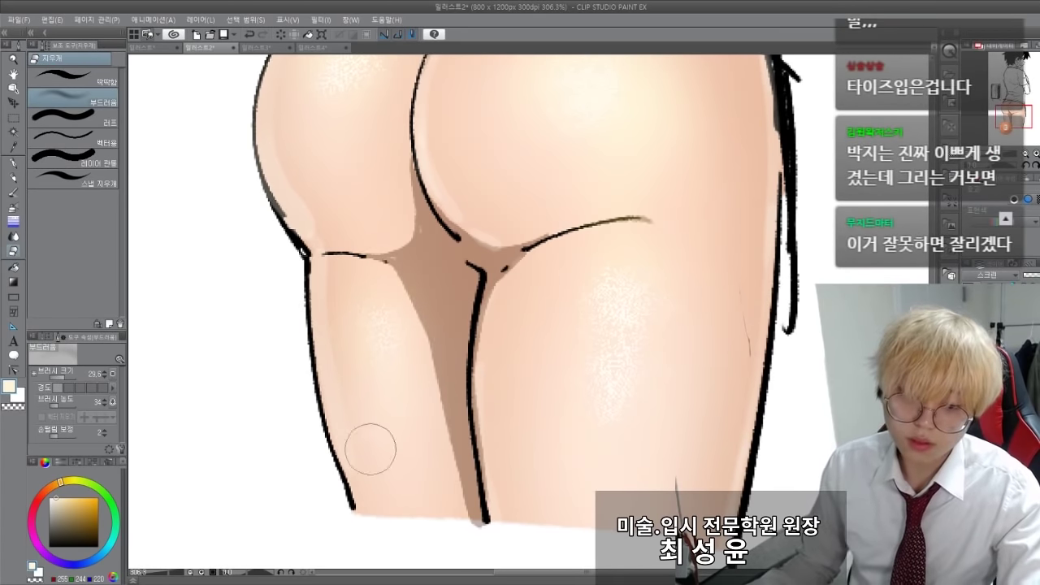
left_click_drag(226, 310, 214, 372)
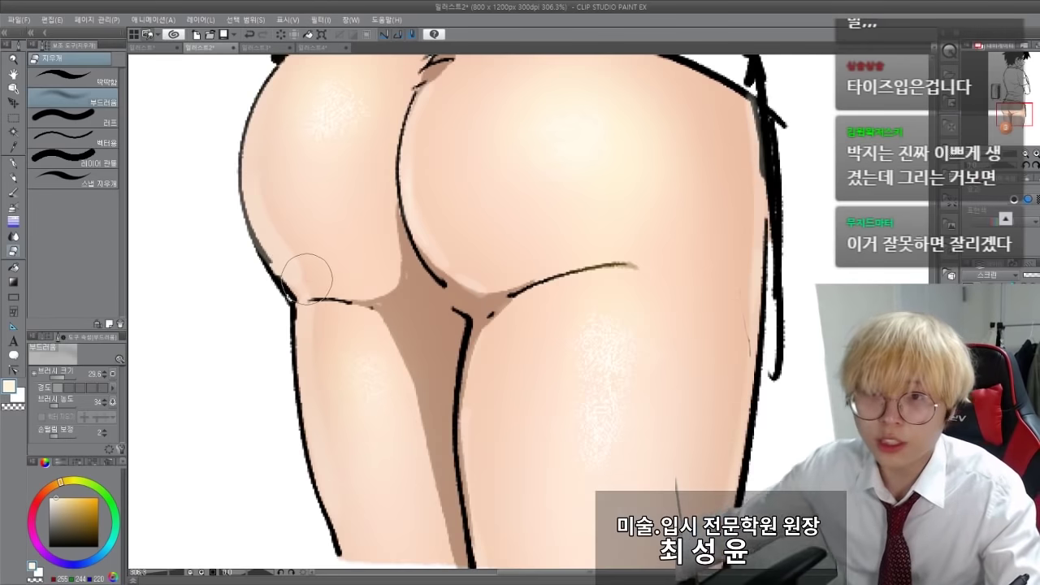
scroll(301, 273, "down", 2)
scroll(255, 244, "down", 3)
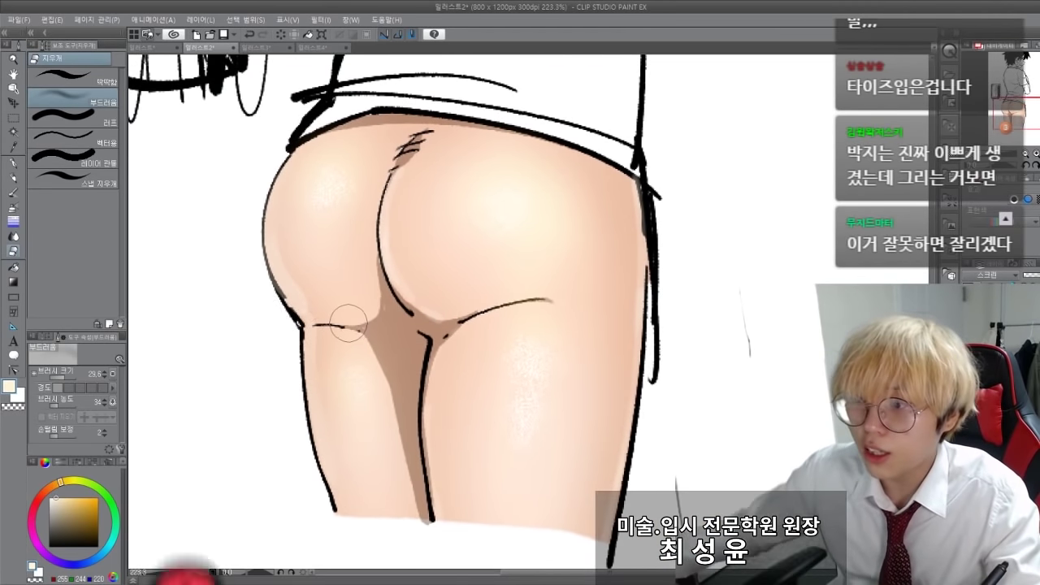
scroll(350, 316, "down", 1)
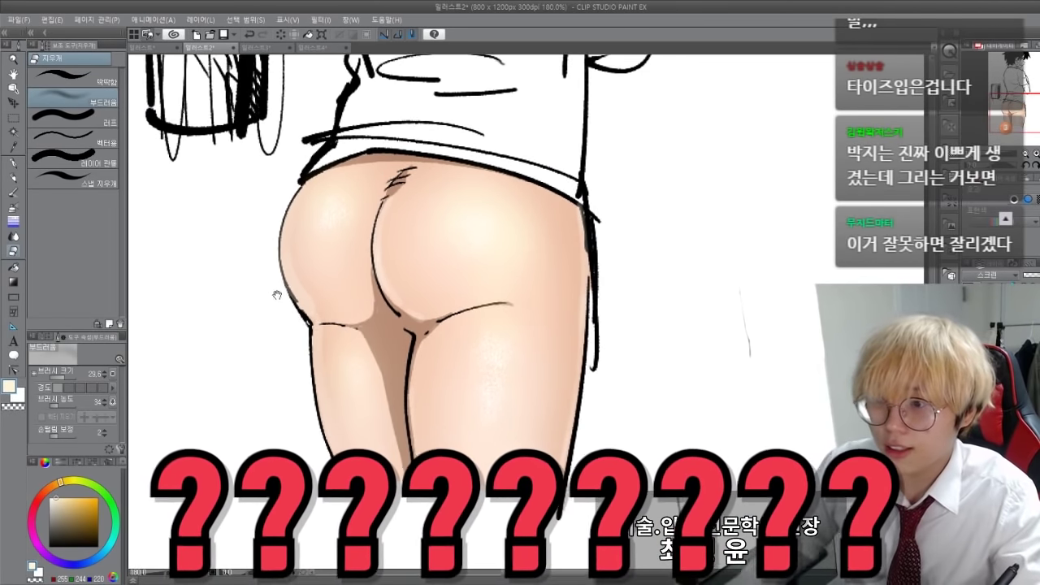
mouse_move(270, 254)
left_mouse_down()
mouse_move(266, 305)
mouse_move(268, 291)
left_mouse_up()
scroll(328, 296, "up", 2)
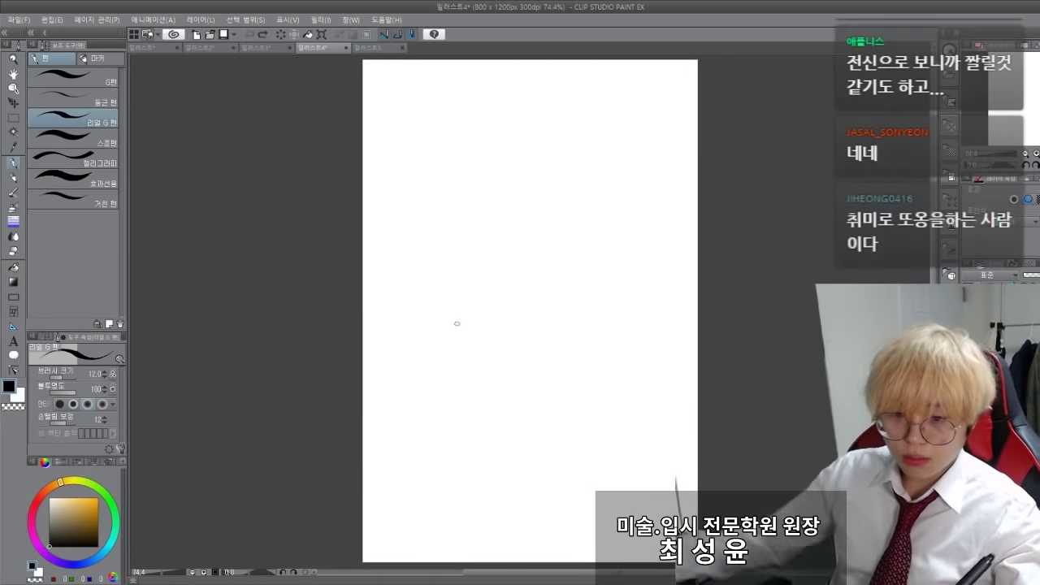
On the blank 일러스트4 canvas, sketch a hand's outer edge and bent fingers in black with the 리얼 G펜 at size 12.
scroll(485, 327, "up", 3)
scroll(474, 252, "up", 1)
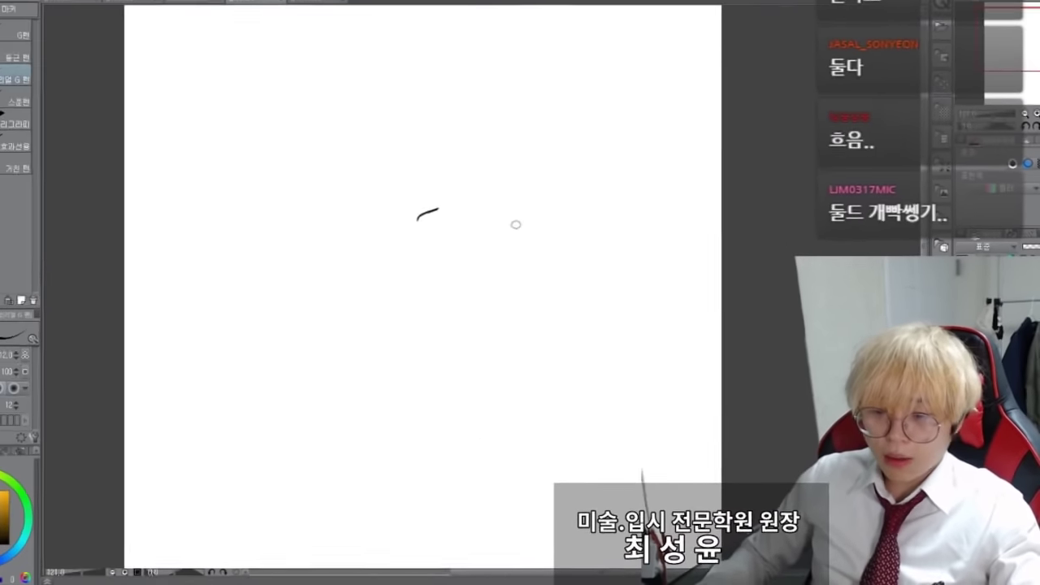
left_click_drag(520, 212, 543, 319)
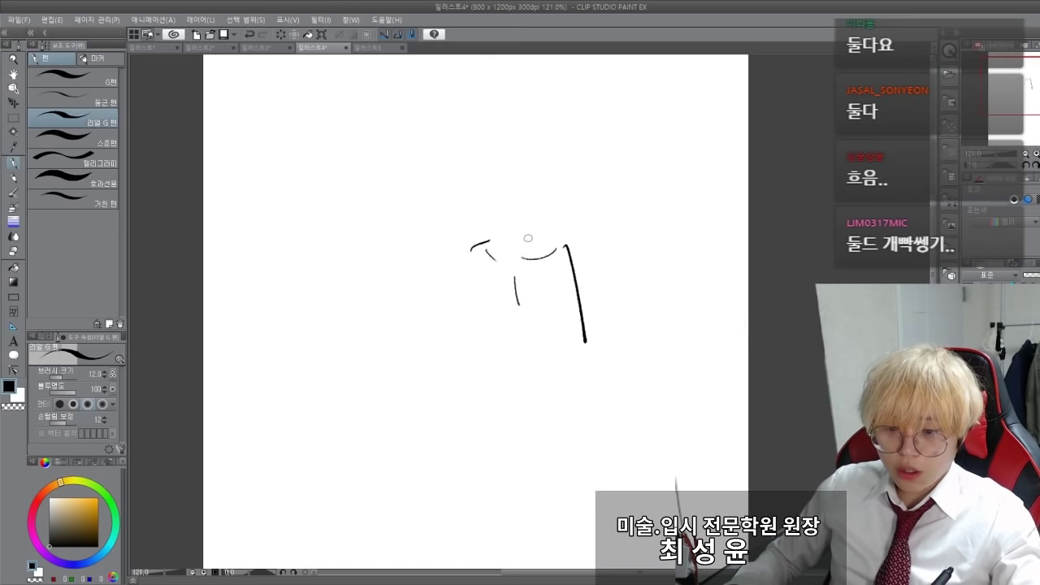
left_click_drag(562, 206, 559, 242)
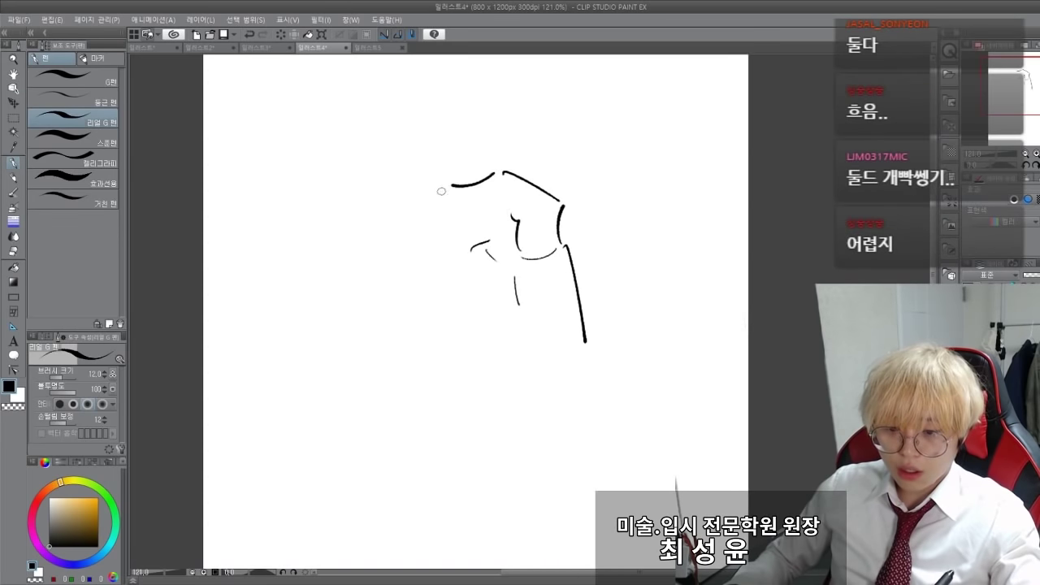
left_click_drag(496, 174, 396, 220)
mouse_move(461, 219)
left_mouse_down()
mouse_move(431, 244)
mouse_move(452, 237)
left_mouse_up()
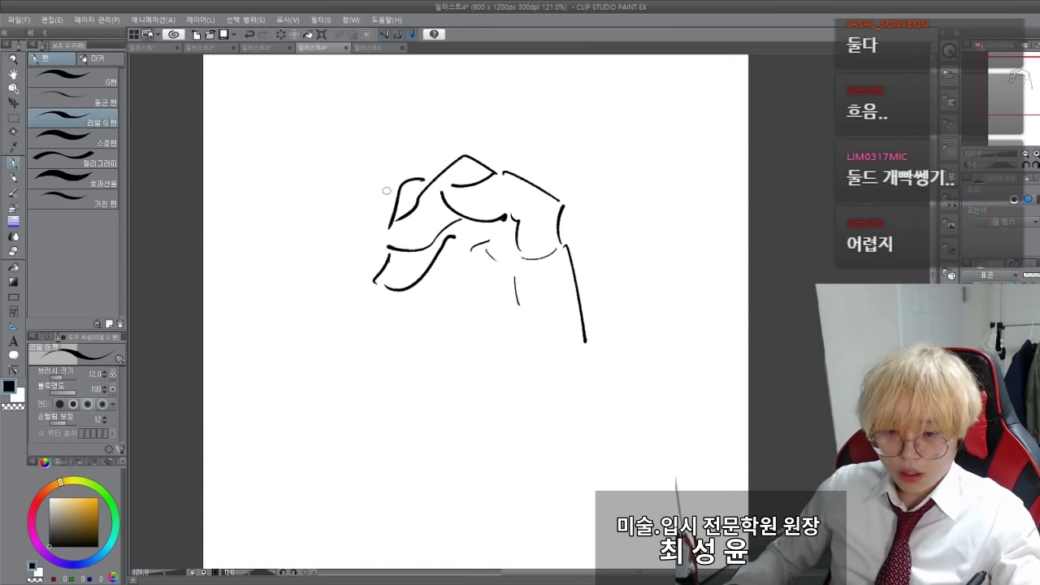
Sketch the hand's thumb, the rounded base of the palm and the crease lines inside the palm.
mouse_move(437, 295)
left_mouse_down()
mouse_move(409, 314)
mouse_move(484, 384)
left_mouse_up()
left_click_drag(520, 297, 511, 322)
left_click_drag(587, 351, 484, 385)
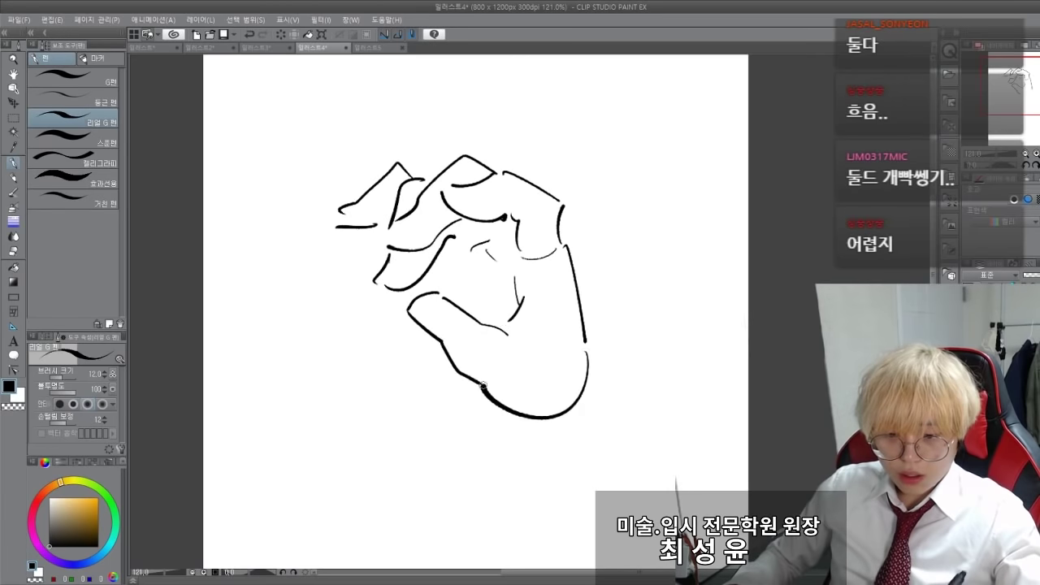
left_click_drag(453, 271, 498, 291)
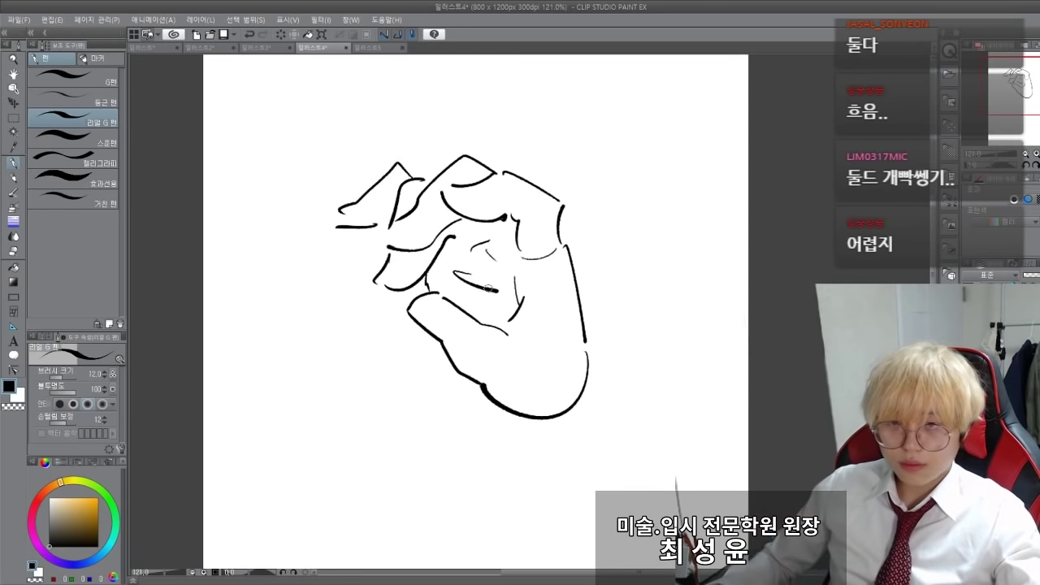
Undo the black hand sketch stroke by stroke until the canvas is blank.
key("ctrl+z")
key("ctrl+z")
key("ctrl+z")
key("ctrl+z")
key("ctrl+z")
key("ctrl+z")
key("ctrl+z")
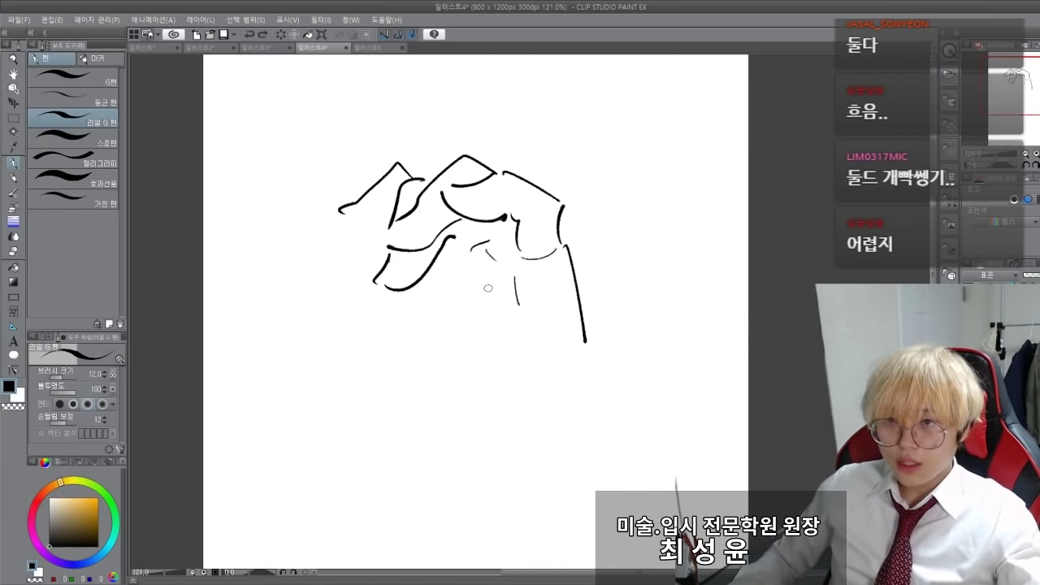
key("ctrl+z")
key("ctrl+z")
key("ctrl+z")
key("ctrl+z")
key("ctrl+z")
key("ctrl+z")
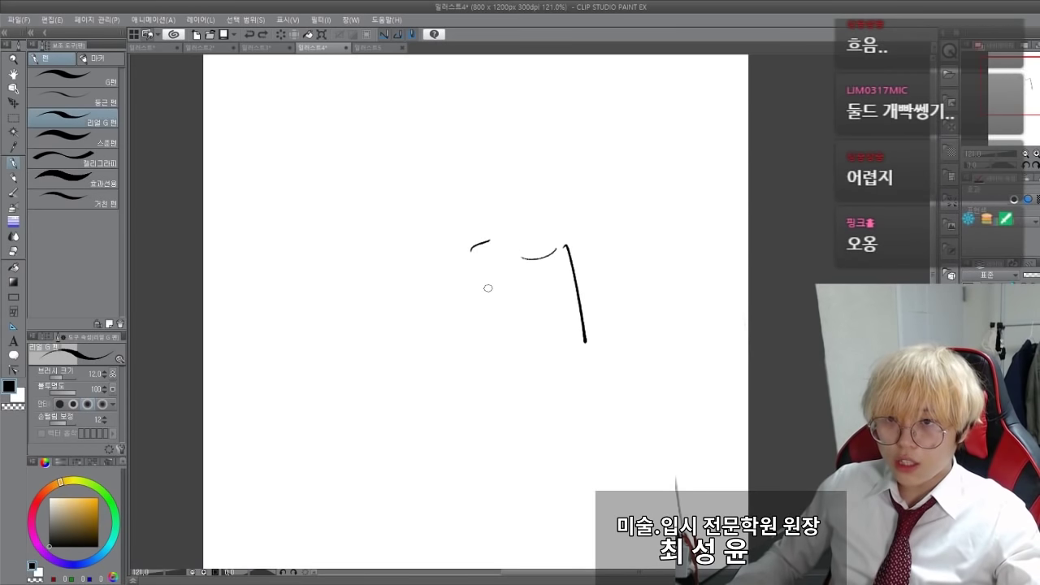
key("ctrl+z")
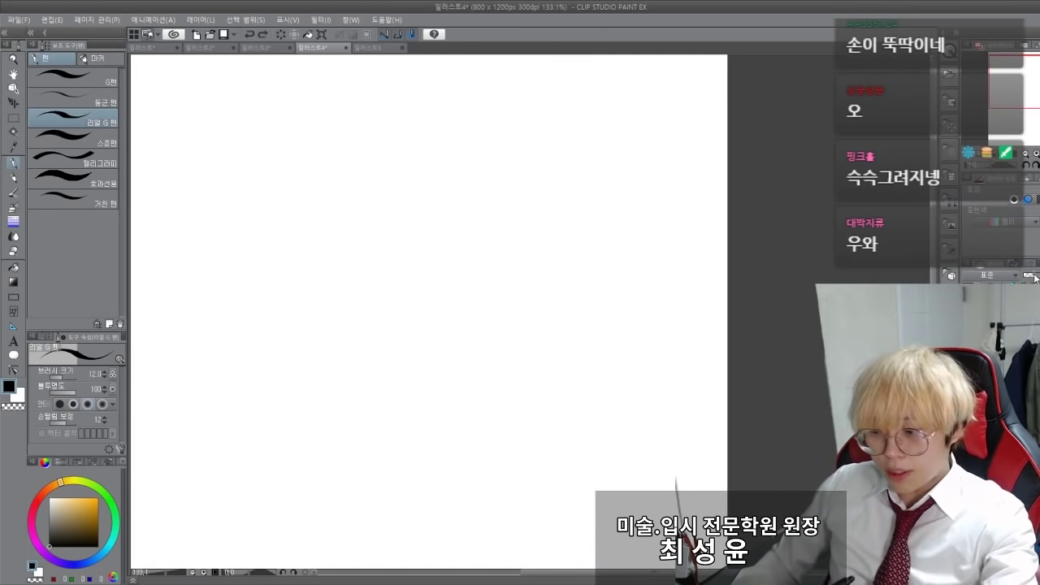
Rough in the new hand's bent knuckle contour and outer edge in light grey, undoing misplaced strokes.
mouse_move(547, 330)
left_mouse_down()
mouse_move(532, 276)
mouse_move(464, 230)
mouse_move(405, 269)
left_mouse_up()
key("ctrl+z")
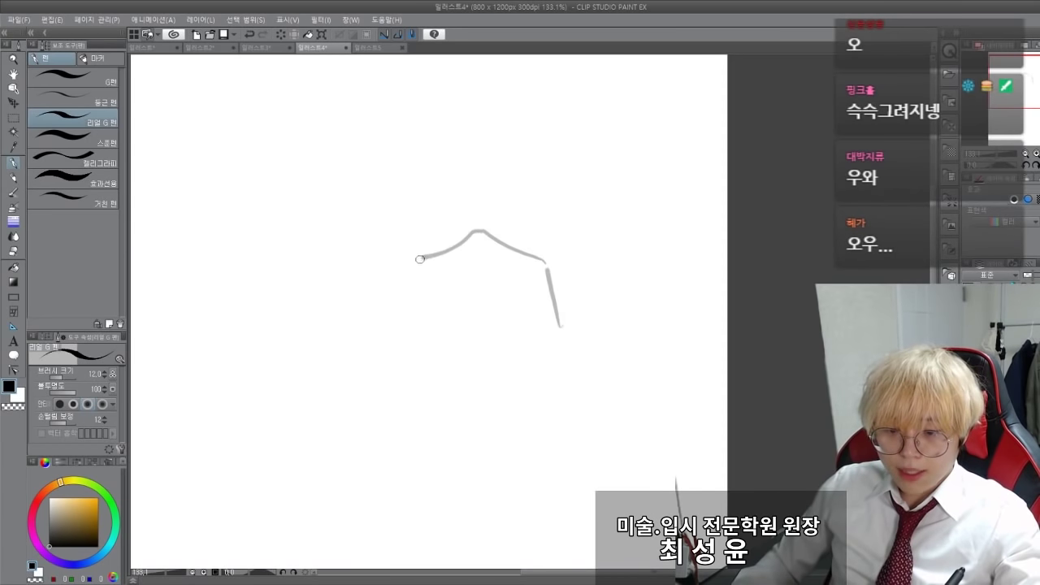
key("ctrl+z")
key("ctrl+z")
key("ctrl+z")
key("ctrl+z")
key("ctrl+z")
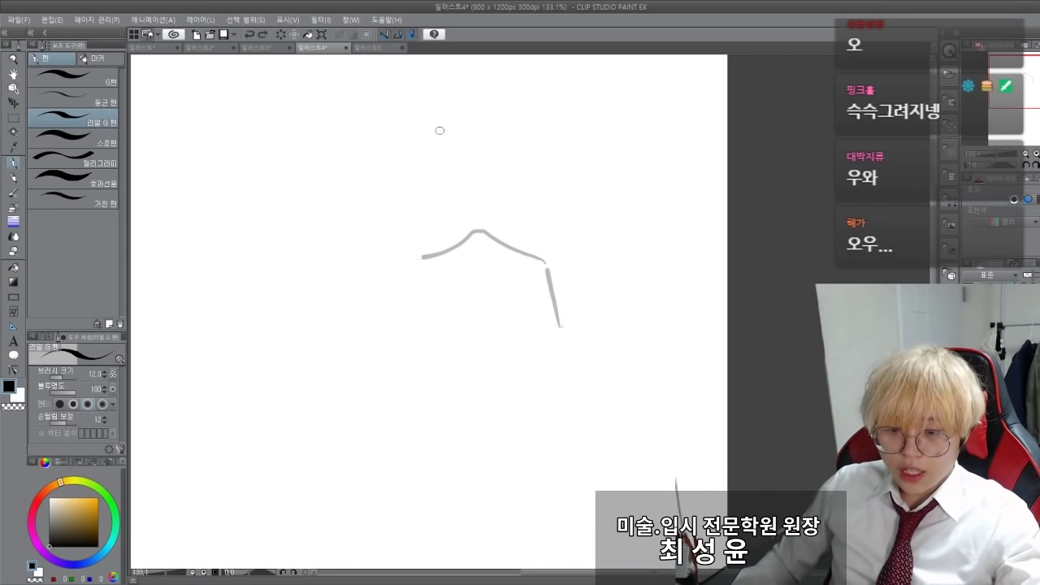
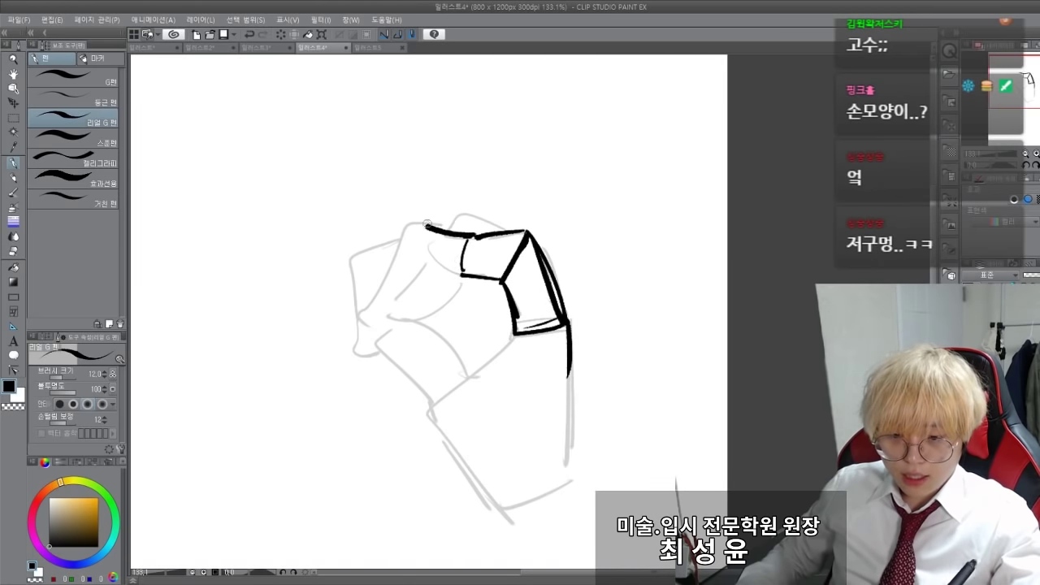
key("ctrl+z")
left_click_drag(469, 237, 420, 224)
left_click_drag(460, 275, 413, 230)
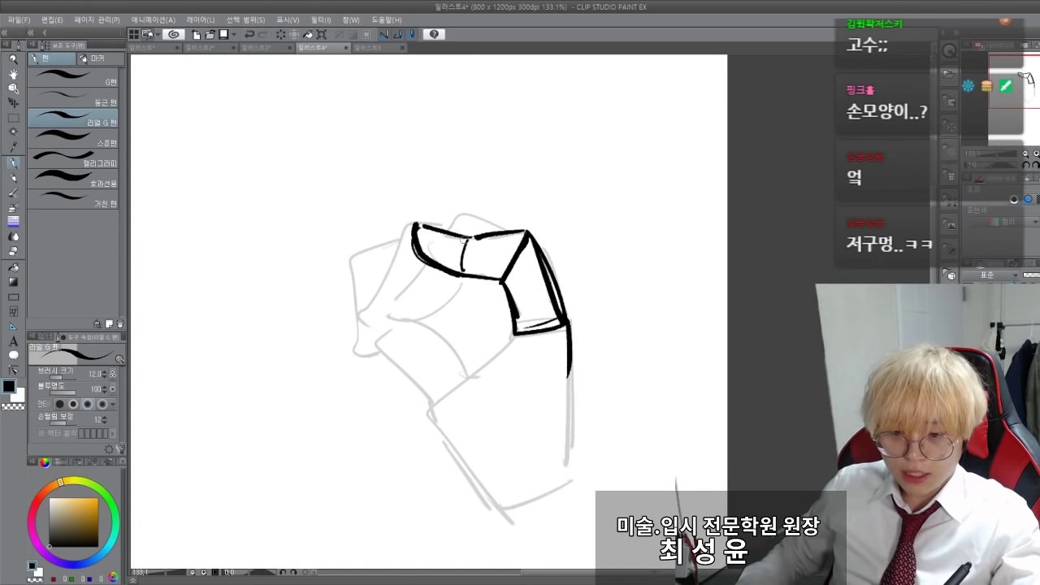
key("ctrl+z")
key("ctrl+z")
key("ctrl+z")
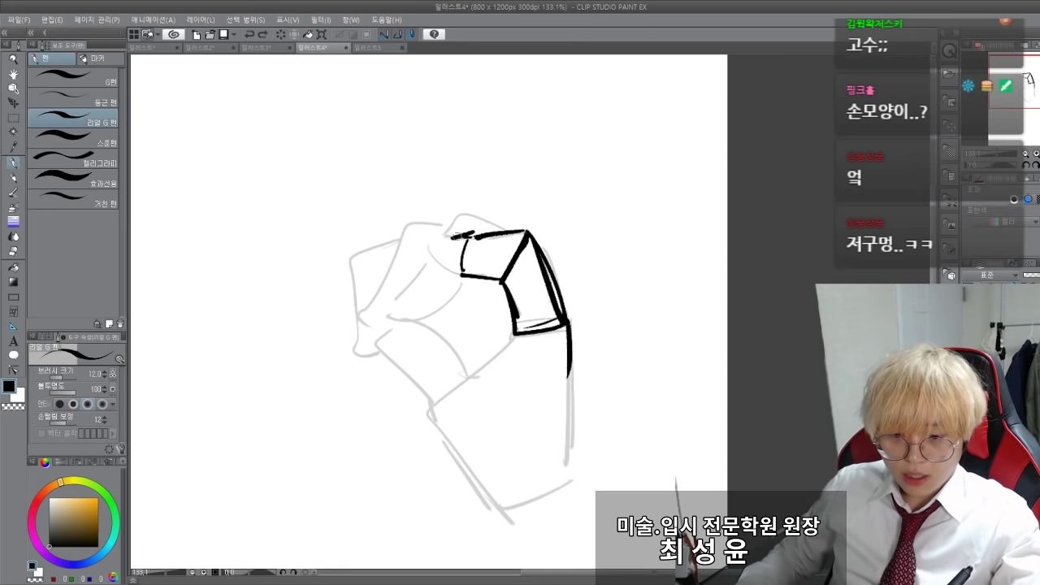
Ink the index finger's curled tip and the raised middle knuckle behind it in black over the grey sketch, undoing stray attempts.
left_click_drag(411, 222, 460, 275)
key("ctrl+z")
mouse_move(465, 237)
left_mouse_down()
mouse_move(409, 272)
mouse_move(409, 285)
left_mouse_up()
key("ctrl+z")
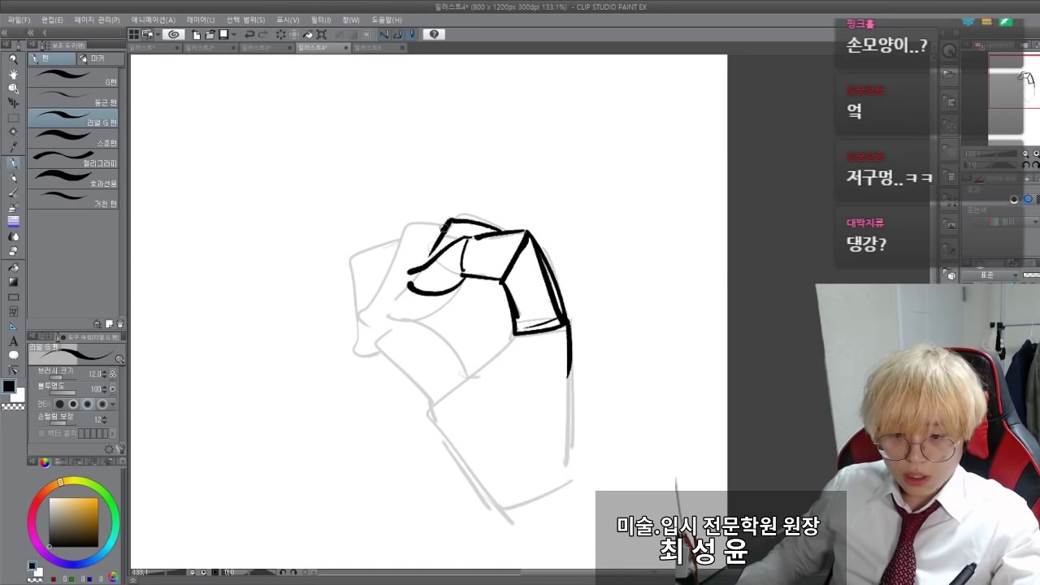
key("ctrl+z")
key("ctrl+z")
left_click_drag(452, 216, 503, 228)
key("ctrl+z")
left_click_drag(464, 281, 409, 274)
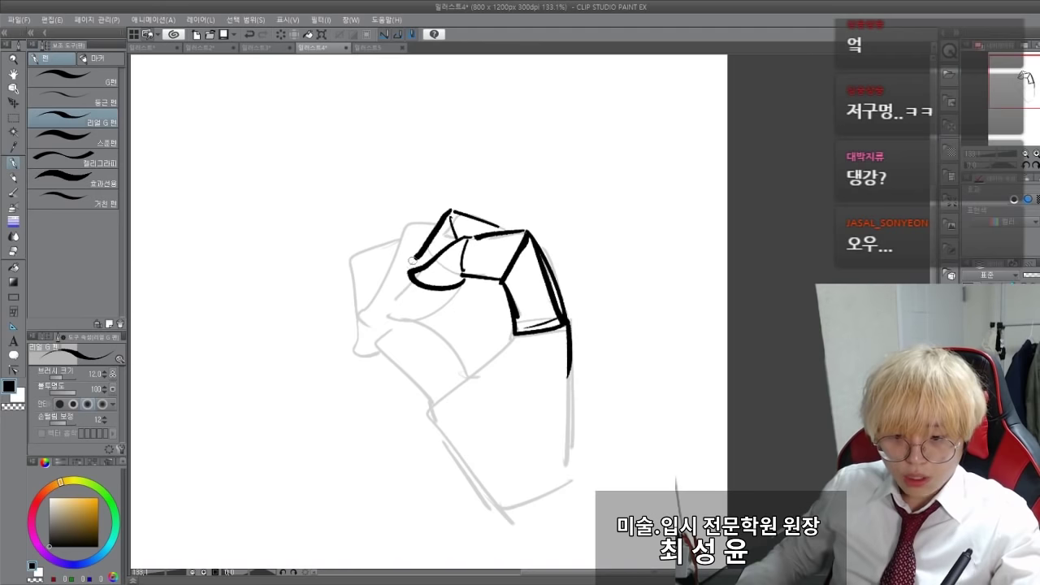
Ink the middle finger's side and curved tip below the index fingertip, and the top edge of the ring finger's knuckle.
mouse_move(408, 275)
left_mouse_down()
mouse_move(382, 309)
mouse_move(437, 305)
left_mouse_up()
key("ctrl+z")
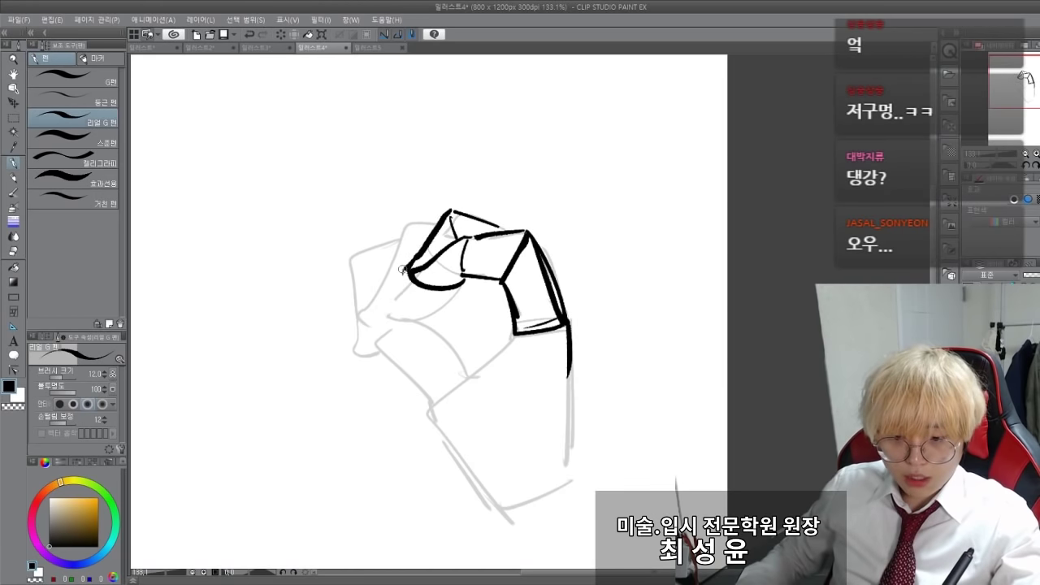
key("ctrl+z")
left_click_drag(403, 268, 399, 330)
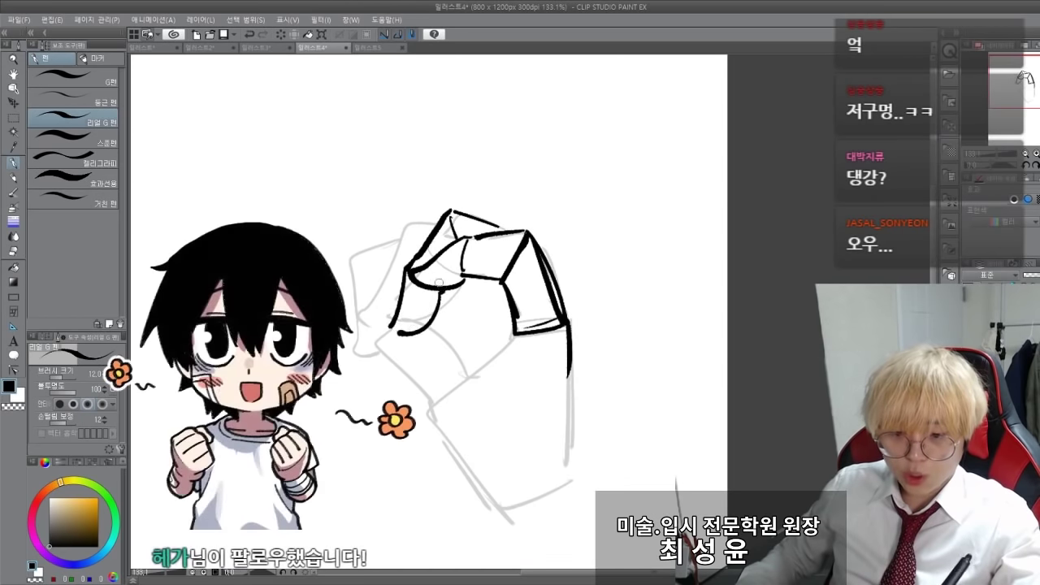
mouse_move(437, 220)
left_mouse_down()
mouse_move(401, 226)
mouse_move(414, 225)
mouse_move(403, 226)
mouse_move(395, 323)
left_mouse_up()
key("ctrl+z")
key("ctrl+z")
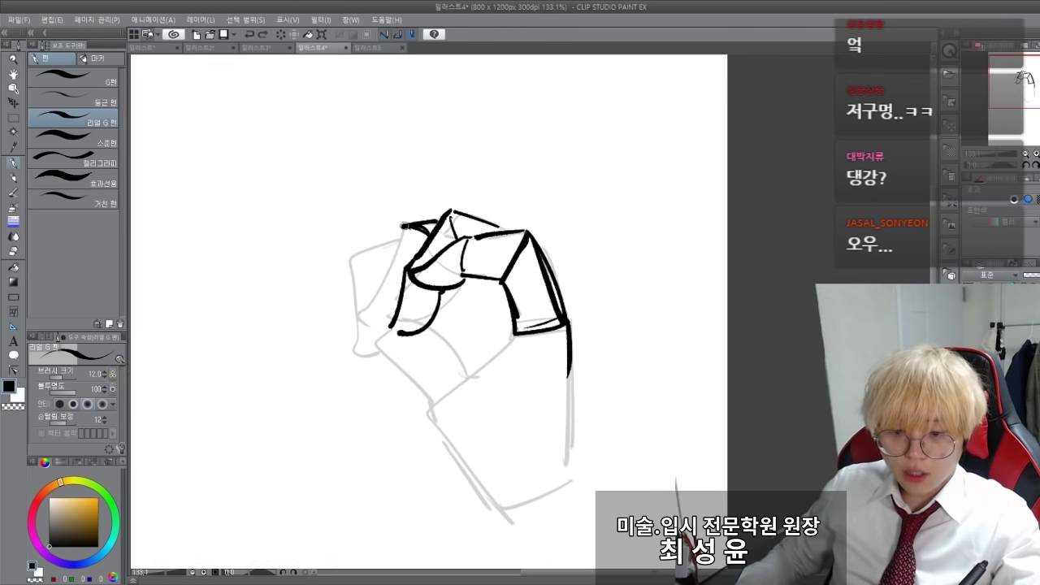
Ink the ring and little fingers' folded outlines and thicken the line beneath the index fingertip.
left_click_drag(384, 277, 375, 327)
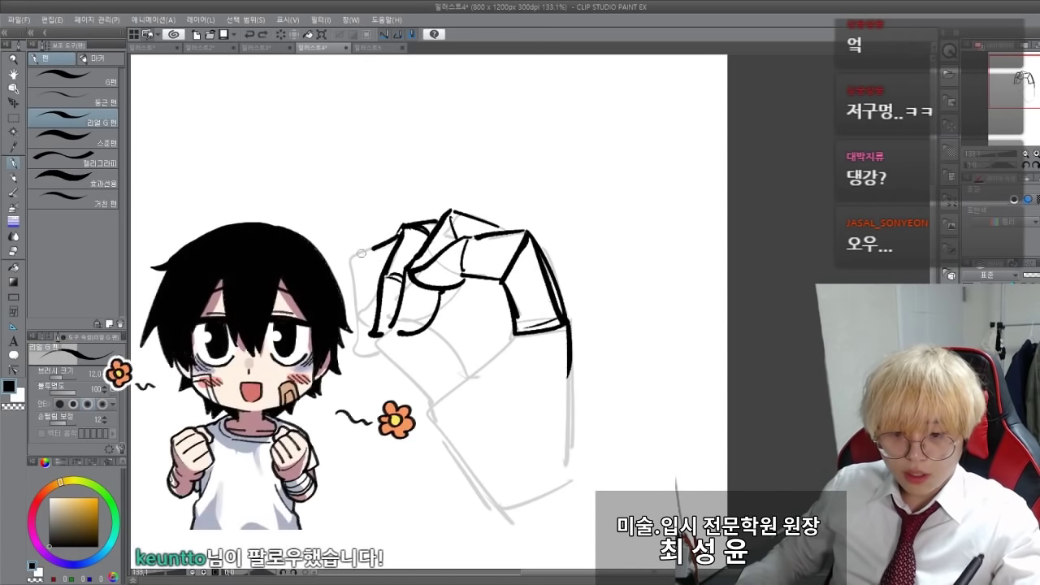
mouse_move(389, 246)
left_mouse_down()
mouse_move(359, 258)
mouse_move(374, 329)
left_mouse_up()
left_click_drag(439, 287, 464, 281)
left_click_drag(408, 280, 427, 291)
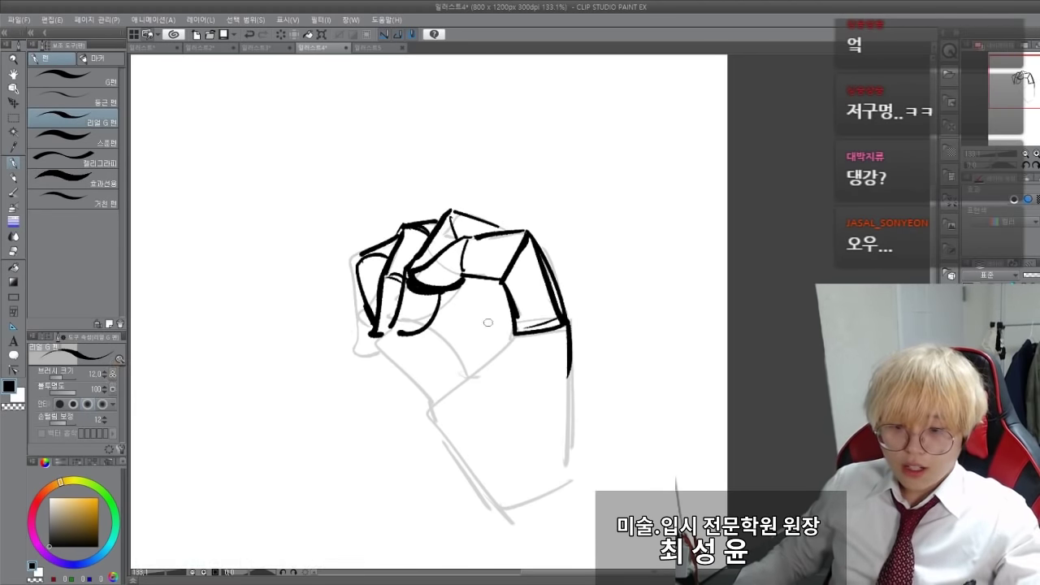
Ink the creases inside the palm and the thumb's outline below the curled fingers.
left_click_drag(513, 323, 469, 370)
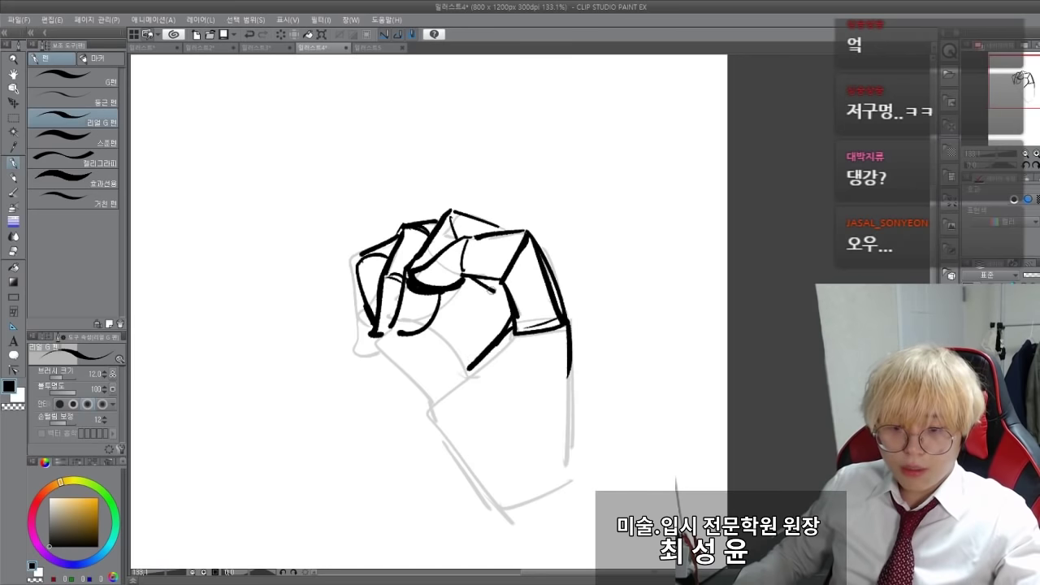
left_click_drag(455, 285, 492, 293)
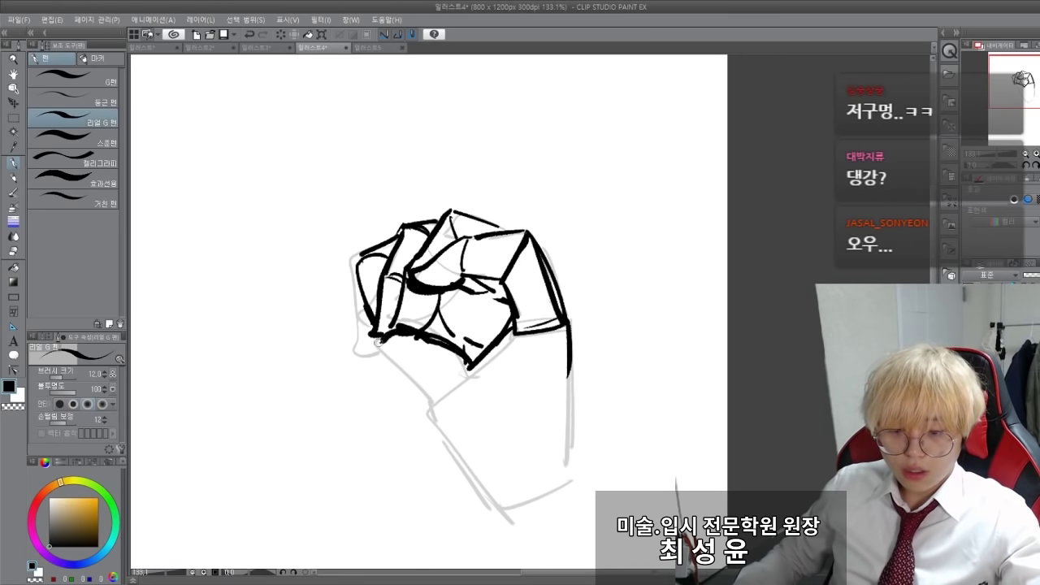
mouse_move(376, 342)
left_mouse_down()
mouse_move(414, 378)
mouse_move(443, 363)
mouse_move(420, 387)
left_mouse_up()
mouse_move(445, 355)
left_mouse_down()
mouse_move(420, 386)
mouse_move(469, 370)
mouse_move(428, 400)
left_mouse_up()
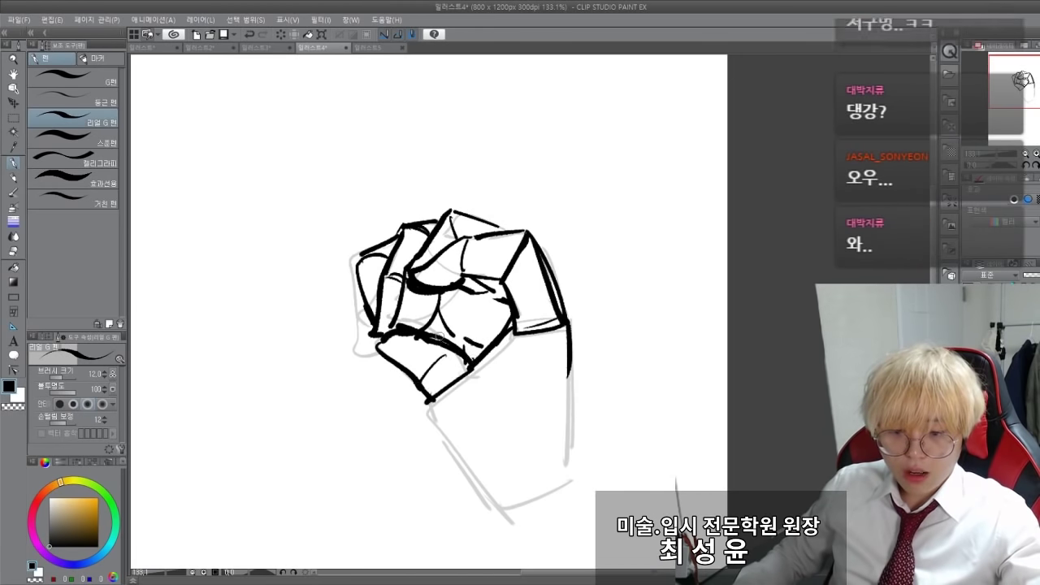
Erase the overlapping line ends where the thumb meets the palm and return to the 리얼 G펜.
key("e")
key("p")
mouse_move(444, 355)
left_mouse_down()
mouse_move(460, 356)
mouse_move(451, 353)
left_mouse_up()
key("e")
left_click(62, 77)
key("p")
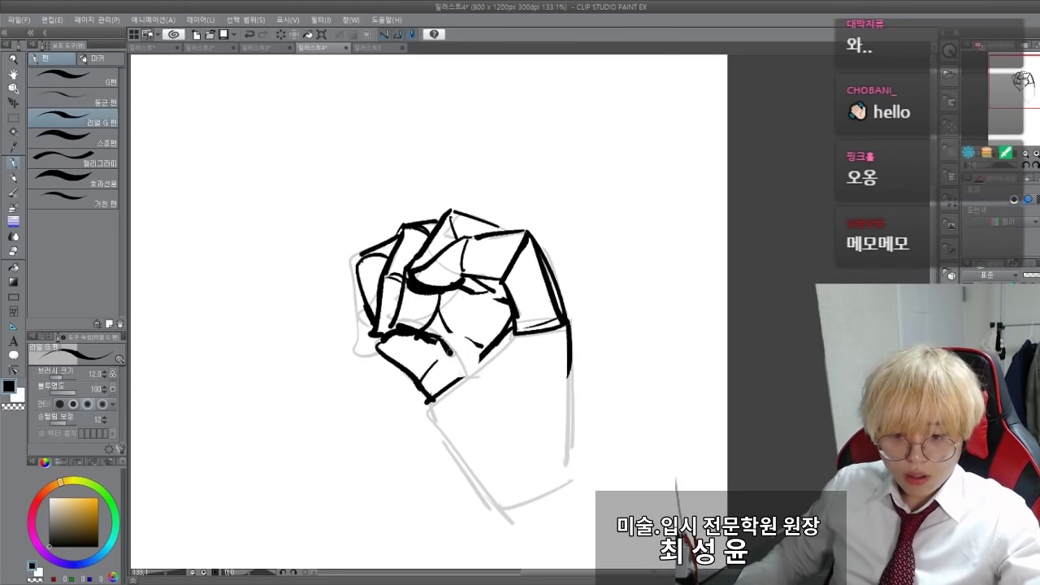
Ink the base of the palm with its thumb-side edge, outer edge and wrist line.
left_click_drag(433, 407, 506, 506)
mouse_move(517, 333)
left_mouse_down()
mouse_move(569, 411)
mouse_move(563, 467)
left_mouse_up()
left_click_drag(493, 491, 562, 462)
left_click_drag(455, 471, 565, 439)
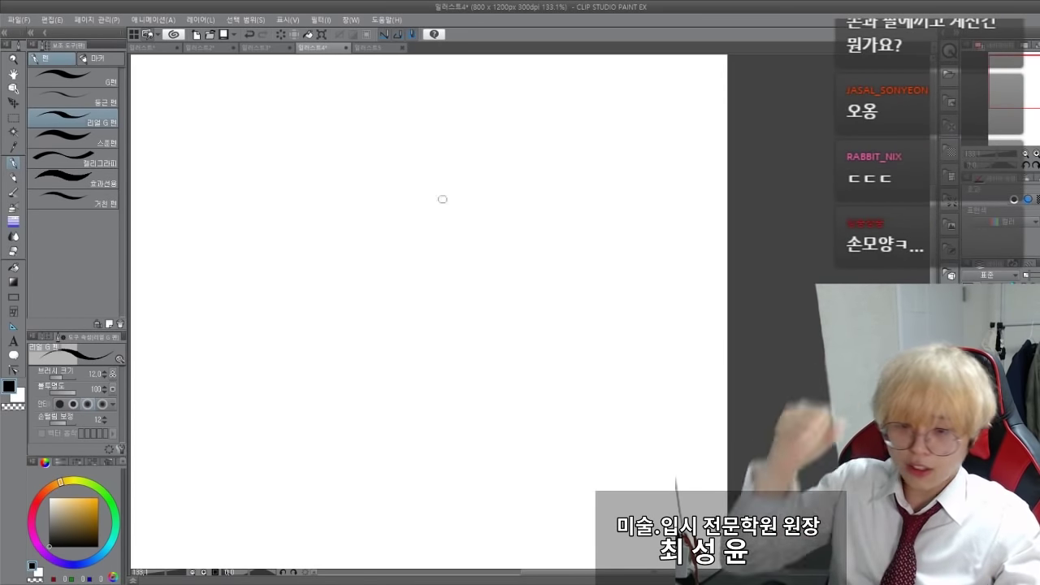
Draw two long parallel diagonal lines in light grey across the blank canvas as a bar to grip.
left_click_drag(542, 123, 343, 543)
key("ctrl+z")
left_click_drag(509, 106, 323, 540)
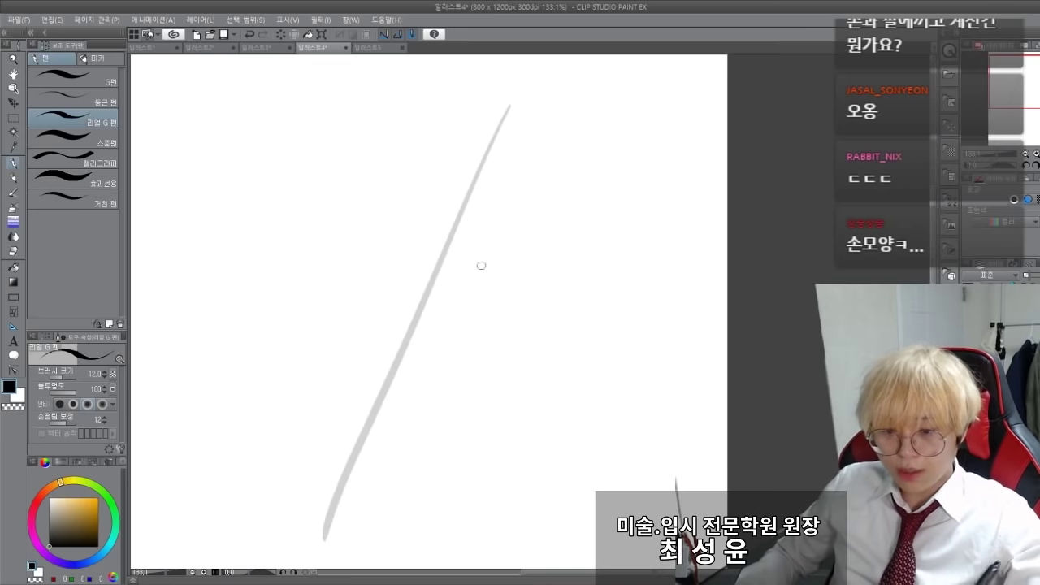
left_click_drag(582, 126, 411, 559)
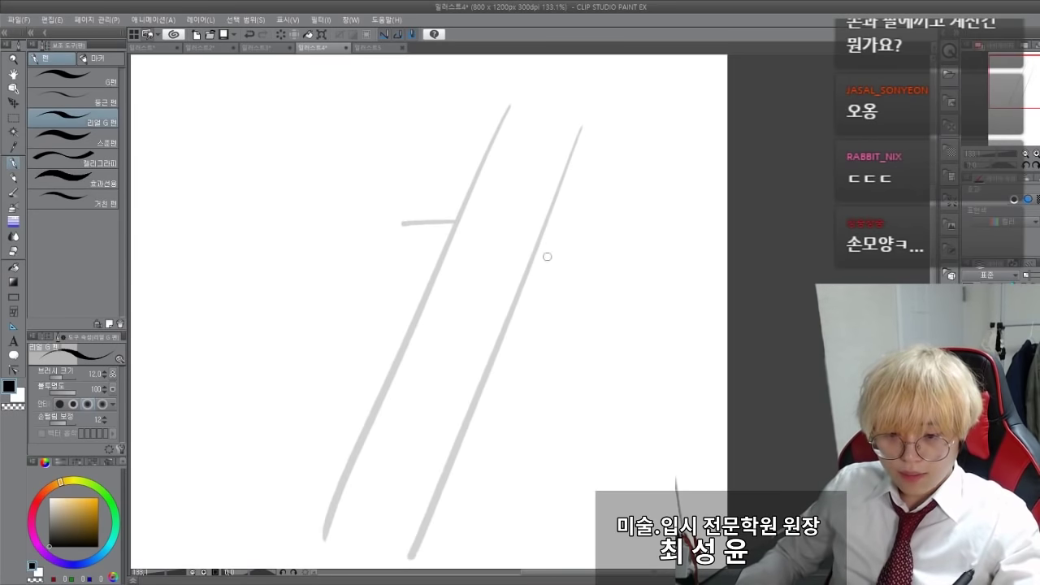
Rough in the curved thumb mass and the heel of the palm beside the bar, undoing the stray inner loops.
left_click_drag(551, 245, 569, 255)
mouse_move(551, 238)
left_mouse_down()
mouse_move(601, 269)
mouse_move(496, 366)
mouse_move(506, 323)
left_mouse_up()
left_click_drag(541, 260, 466, 267)
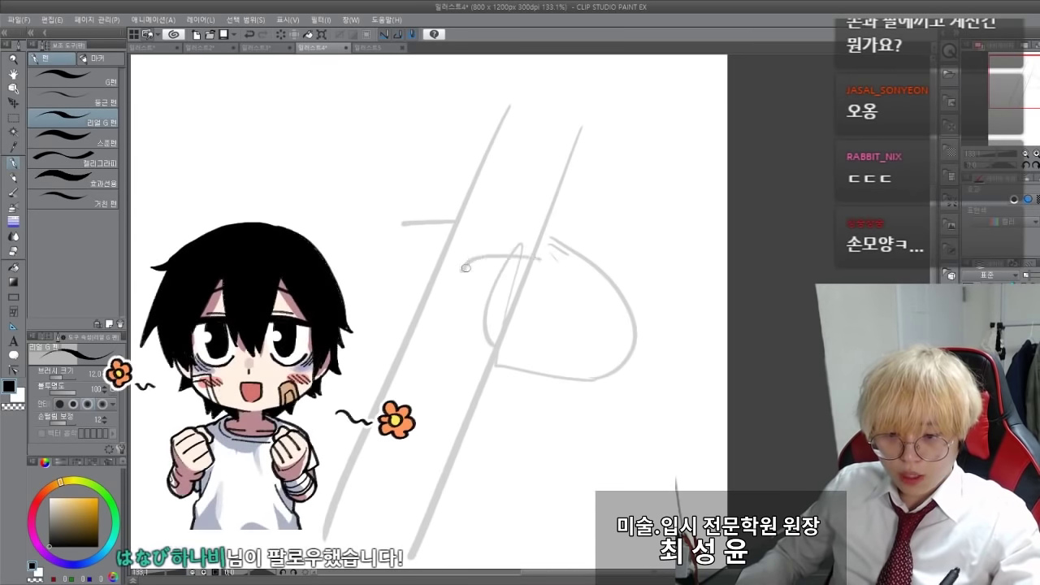
key("ctrl+z")
key("ctrl+z")
key("ctrl+z")
mouse_move(548, 224)
left_mouse_down()
mouse_move(597, 360)
mouse_move(550, 369)
left_mouse_up()
mouse_move(582, 362)
left_mouse_down()
mouse_move(504, 462)
mouse_move(458, 451)
left_mouse_up()
Sketch the rounded outline of the finger side around the bar and refine the thumb's tip and joint.
mouse_move(449, 206)
left_mouse_down()
mouse_move(388, 217)
mouse_move(303, 475)
left_mouse_up()
mouse_move(413, 219)
left_mouse_down()
mouse_move(532, 314)
mouse_move(327, 357)
left_mouse_up()
left_click_drag(365, 214, 335, 465)
left_click_drag(457, 217, 402, 226)
mouse_move(586, 219)
left_mouse_down()
mouse_move(543, 203)
mouse_move(499, 253)
mouse_move(537, 231)
mouse_move(488, 300)
left_mouse_up()
left_click_drag(620, 316, 561, 364)
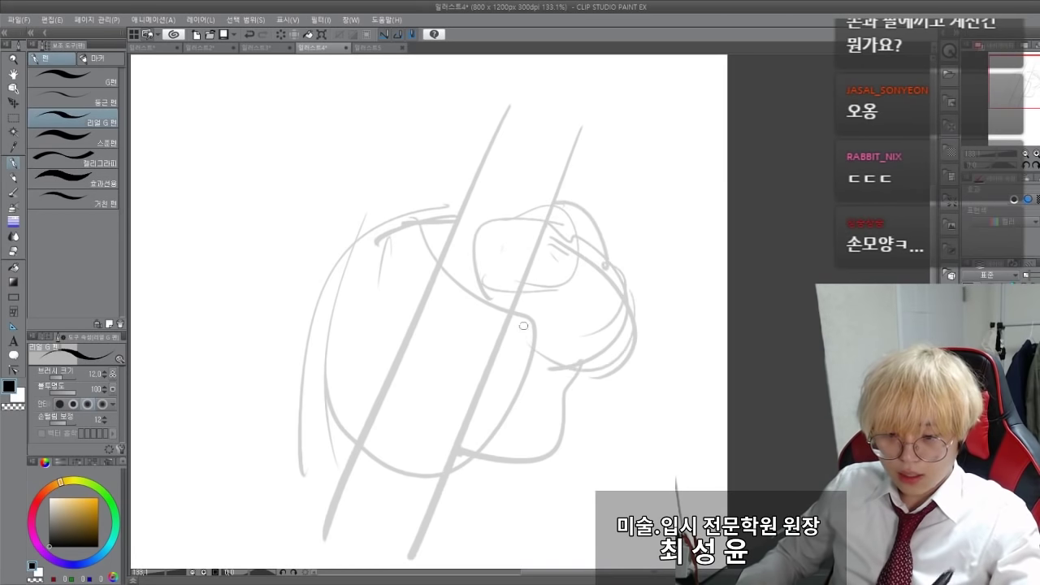
Block in the stacked fingers wrapping around the bar with angular strokes.
mouse_move(376, 249)
left_mouse_down()
mouse_move(387, 339)
mouse_move(505, 361)
left_mouse_up()
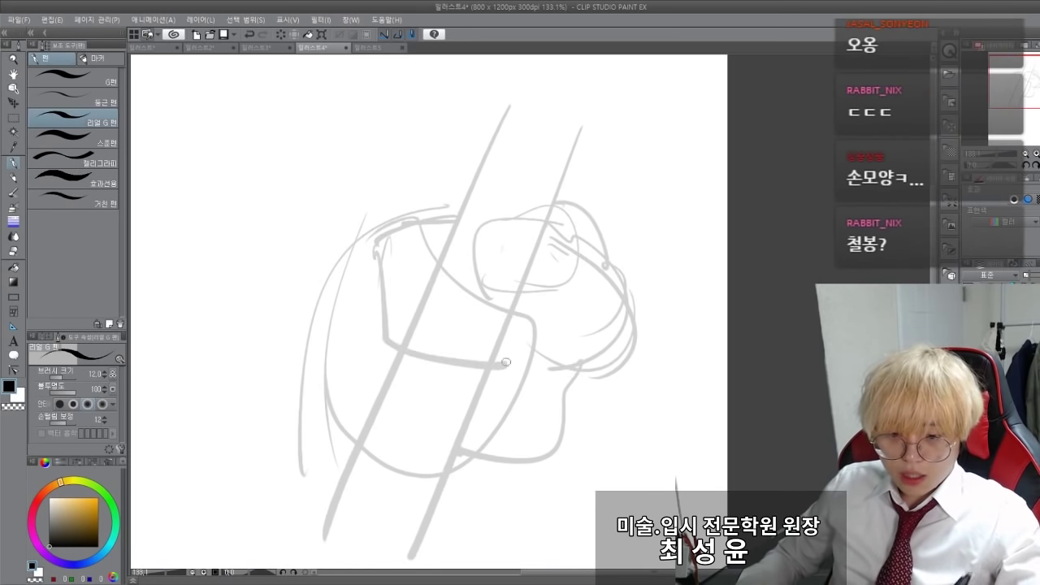
left_click_drag(367, 416, 499, 406)
mouse_move(338, 313)
left_mouse_down()
mouse_move(334, 391)
mouse_move(367, 455)
mouse_move(481, 414)
left_mouse_up()
mouse_move(322, 384)
left_mouse_down()
mouse_move(414, 475)
mouse_move(475, 457)
left_mouse_up()
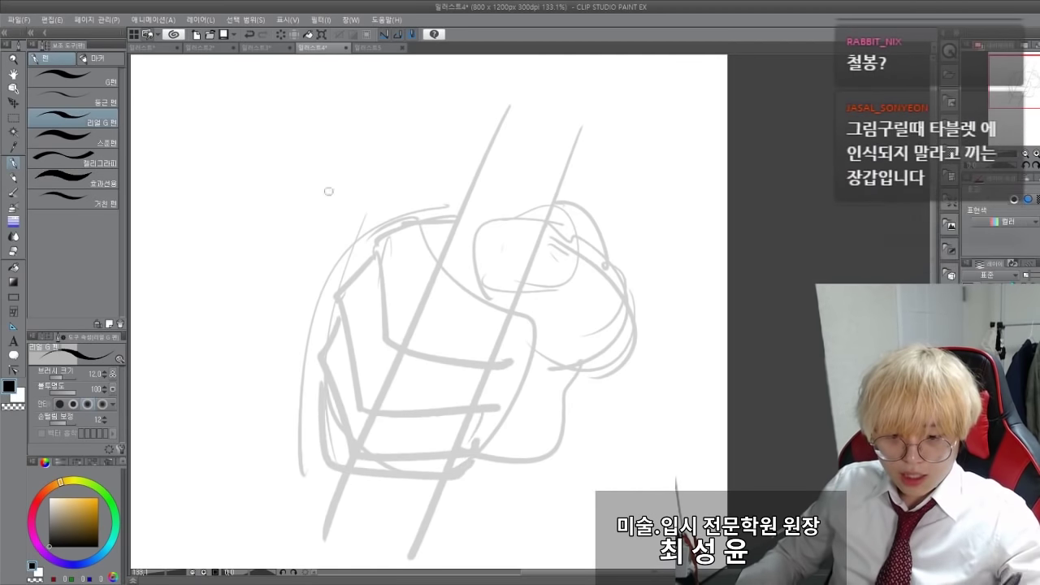
Round off the blocked-in fingers' knuckles and tips with curved strokes, undoing the last two strokes.
left_click_drag(391, 335, 460, 293)
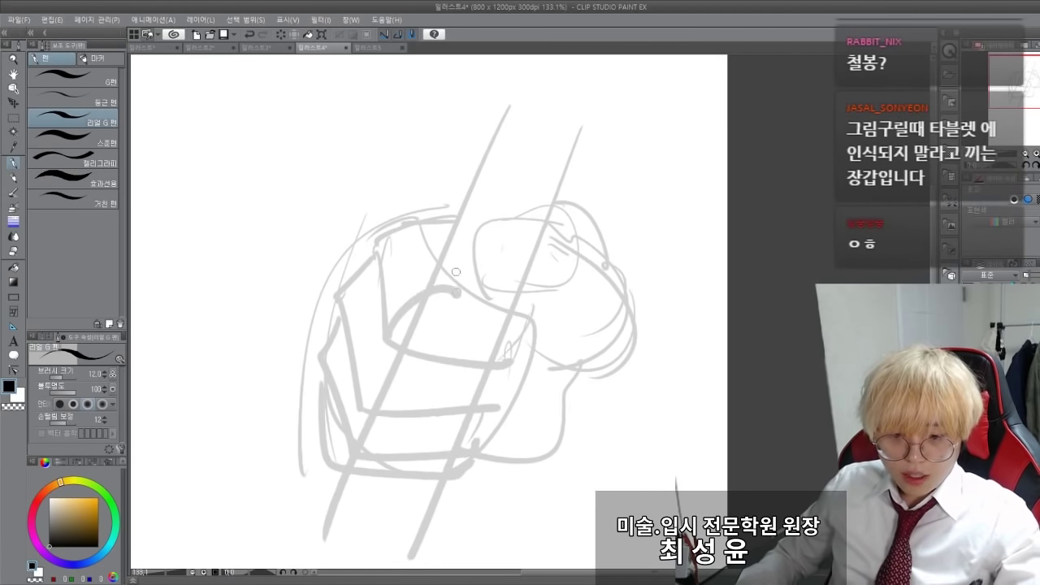
mouse_move(391, 267)
left_mouse_down()
mouse_move(468, 305)
mouse_move(528, 365)
left_mouse_up()
left_click_drag(375, 338, 365, 423)
left_click_drag(333, 286, 348, 392)
left_click_drag(510, 371, 493, 416)
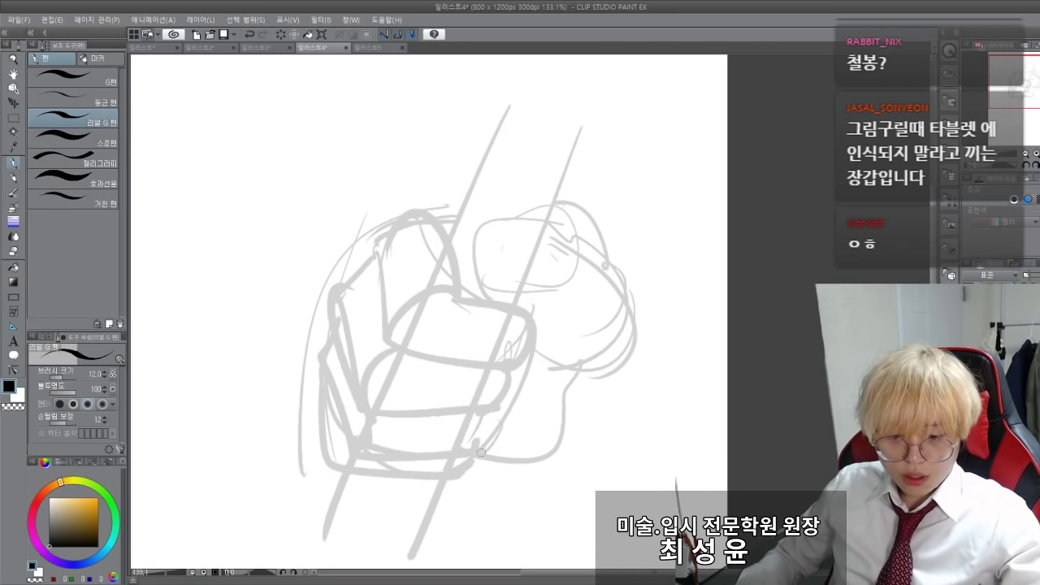
left_click_drag(348, 465, 313, 378)
mouse_move(373, 267)
left_mouse_down()
mouse_move(379, 332)
mouse_move(379, 244)
left_mouse_up()
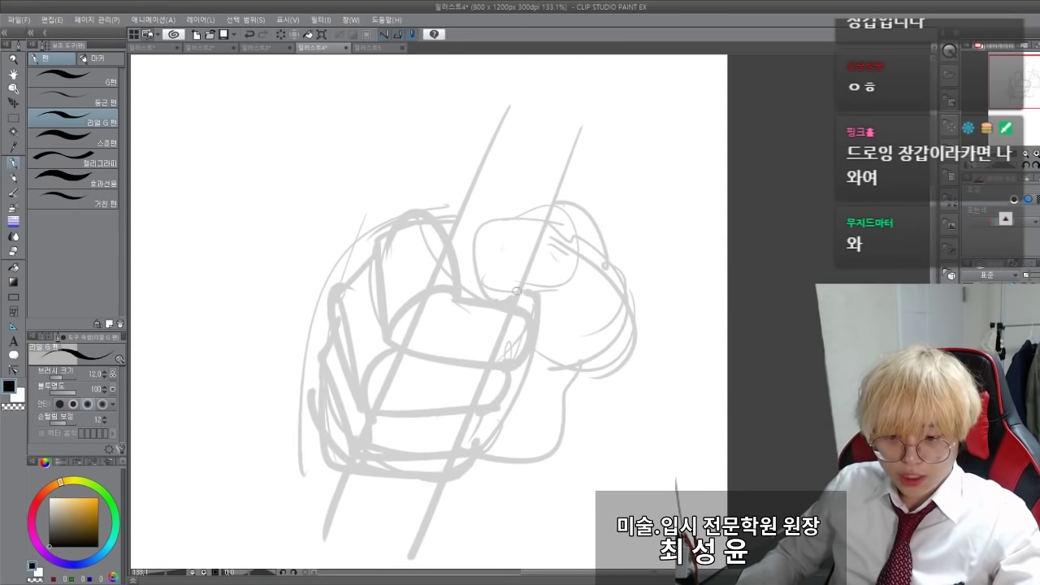
key("ctrl+z")
key("ctrl+z")
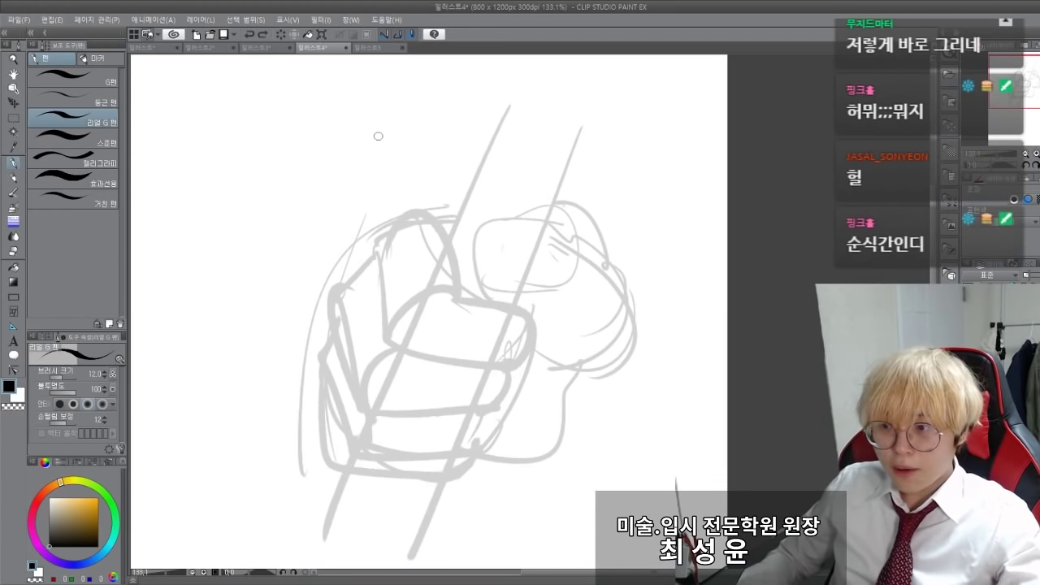
Erase the blocked-in fingers and the bar lines behind them, keeping the thumb side, and return to the pen.
key("e")
mouse_move(443, 273)
left_mouse_down()
mouse_move(453, 391)
mouse_move(353, 407)
mouse_move(407, 244)
left_mouse_up()
key("p")
Redraw the upper knuckle contour and the first finger wrapping the bar, with a rounded top and slanted lower edge.
left_click_drag(452, 213, 391, 226)
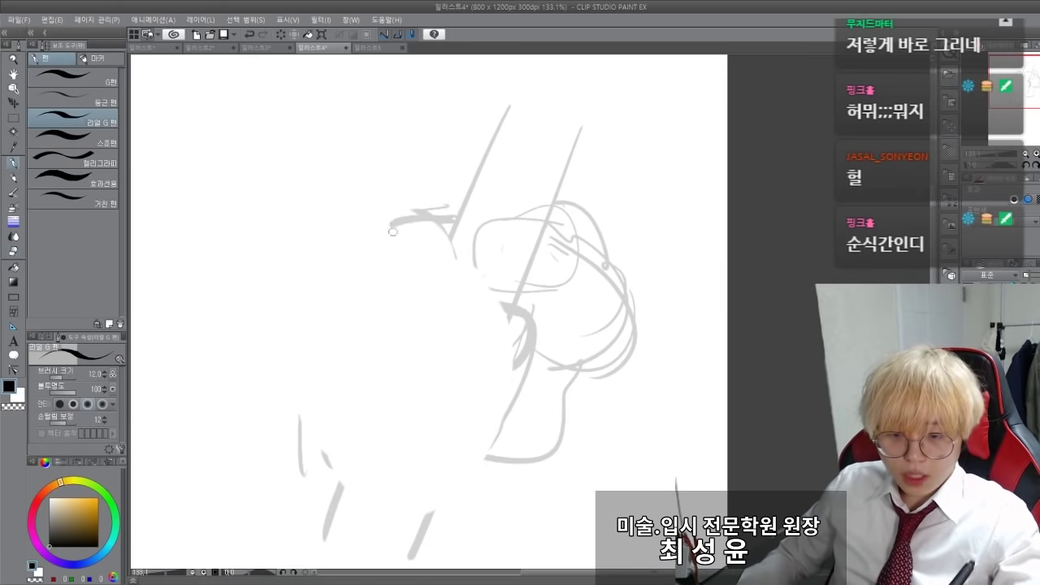
left_click_drag(379, 262, 385, 310)
mouse_move(435, 241)
left_mouse_down()
mouse_move(383, 287)
mouse_move(381, 276)
mouse_move(379, 299)
left_mouse_up()
key("ctrl+z")
key("ctrl+z")
left_click_drag(389, 231, 368, 312)
mouse_move(456, 224)
left_mouse_down()
mouse_move(448, 264)
mouse_move(382, 283)
left_mouse_up()
left_click_drag(447, 261, 517, 328)
left_click_drag(491, 366, 369, 311)
mouse_move(487, 368)
left_mouse_down()
mouse_move(363, 318)
mouse_move(336, 325)
left_mouse_up()
mouse_move(364, 303)
left_mouse_down()
mouse_move(332, 339)
mouse_move(335, 366)
left_mouse_up()
left_click_drag(336, 351, 425, 404)
key("ctrl+z")
key("ctrl+z")
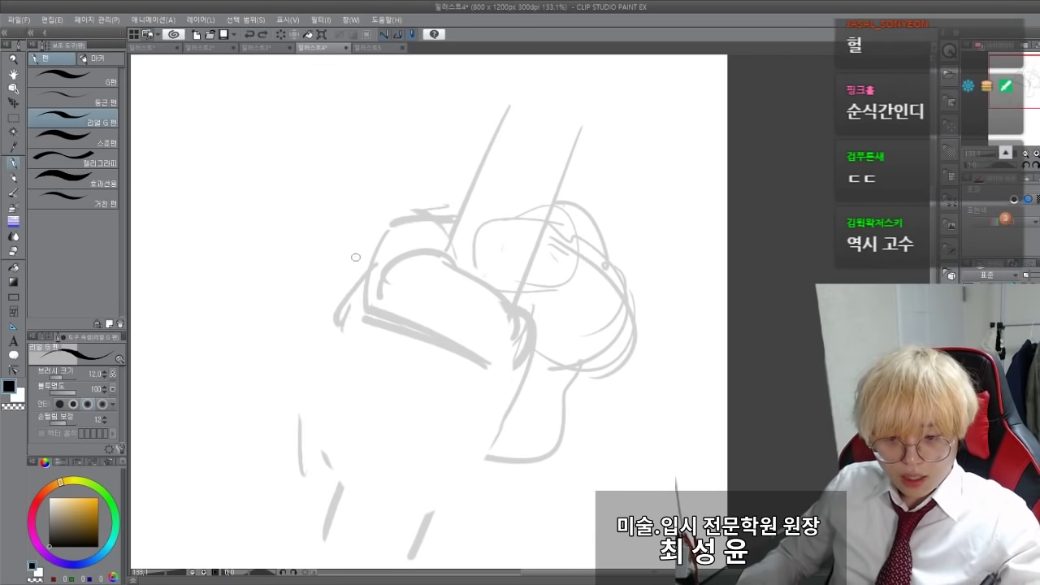
mouse_move(379, 239)
left_mouse_down()
mouse_move(340, 301)
mouse_move(350, 271)
mouse_move(339, 308)
left_mouse_up()
key("ctrl+z")
key("ctrl+z")
mouse_move(365, 281)
left_mouse_down()
mouse_move(339, 326)
mouse_move(429, 391)
left_mouse_up()
key("ctrl+z")
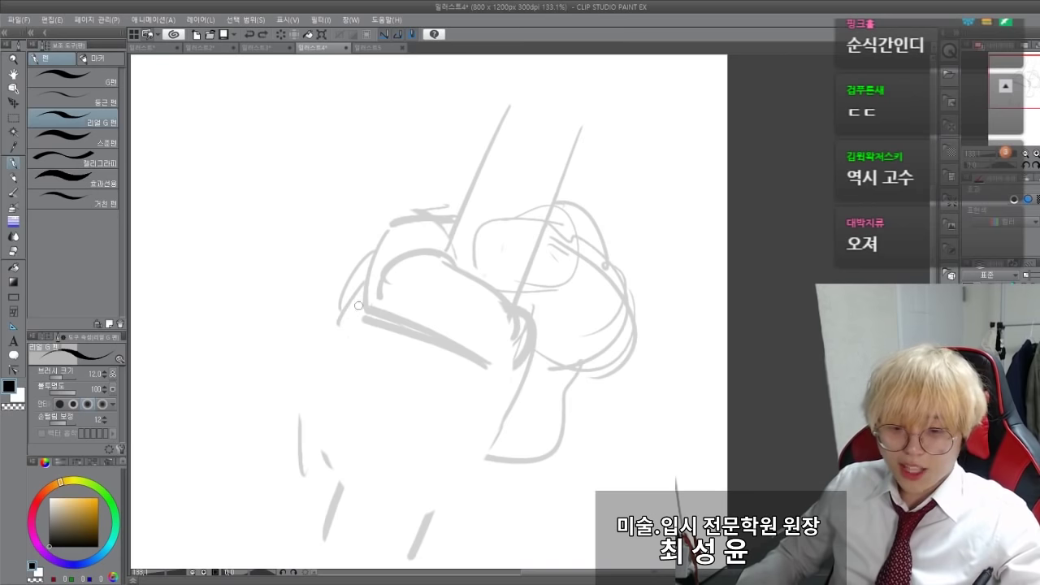
key("ctrl+z")
key("ctrl+z")
Erase the first finger's lower edge and redraw it as a steeper diagonal toward the palm.
key("e")
left_click_drag(385, 331, 488, 394)
left_click_drag(487, 394, 363, 325)
key("p")
left_click_drag(375, 289, 492, 373)
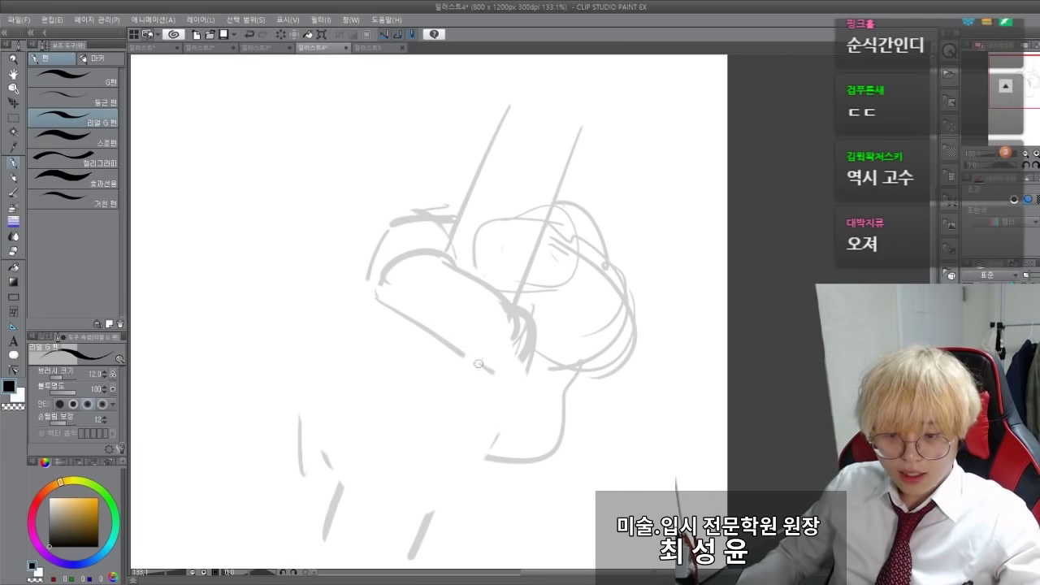
Sketch the second finger with its rounded tip below the first, plus the third finger's outer side and lower edge.
left_click_drag(365, 266, 342, 357)
mouse_move(343, 314)
left_mouse_down()
mouse_move(323, 383)
mouse_move(439, 439)
left_mouse_up()
left_click_drag(466, 402, 436, 442)
key("ctrl+z")
left_click_drag(497, 375, 391, 391)
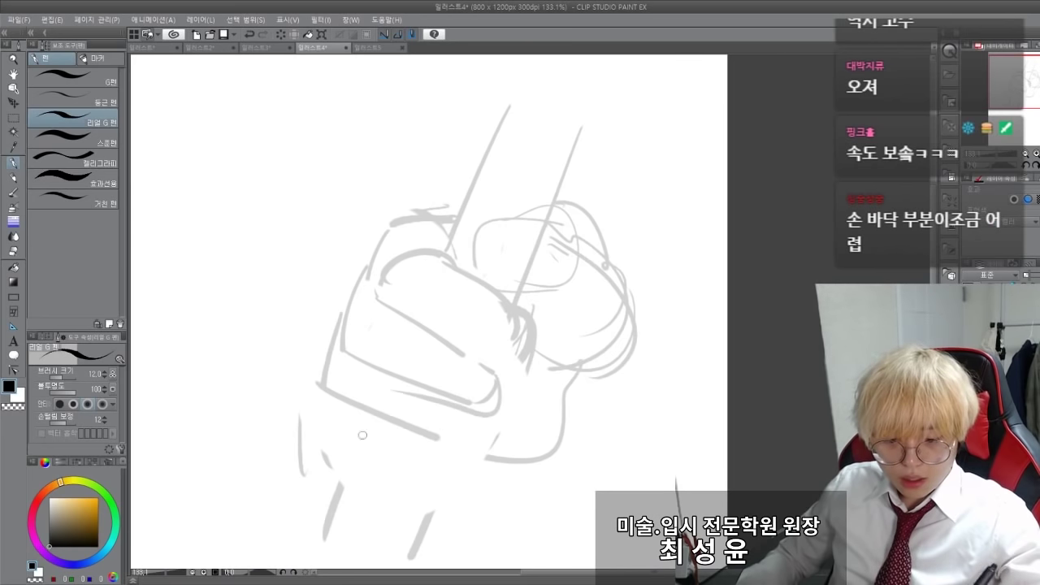
Sketch the lowest finger's outline, shade the top knuckle, and add the first finger's rounded tip and diagonal joint line.
mouse_move(325, 364)
left_mouse_down()
mouse_move(318, 429)
mouse_move(427, 443)
left_mouse_up()
left_click_drag(451, 217, 383, 233)
left_click_drag(494, 290, 535, 333)
key("ctrl+z")
mouse_move(473, 265)
left_mouse_down()
mouse_move(443, 340)
mouse_move(533, 323)
mouse_move(450, 345)
left_mouse_up()
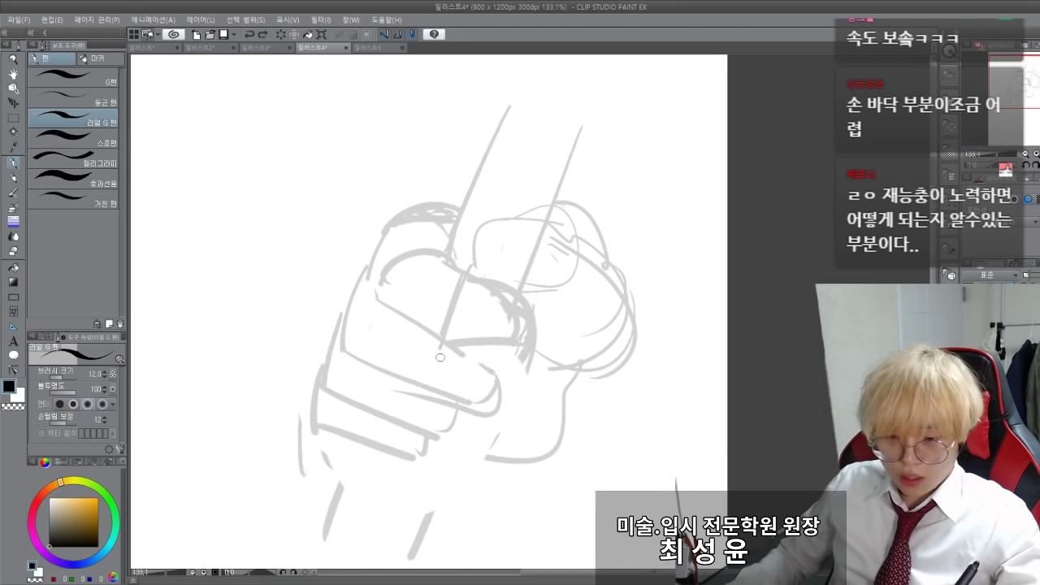
Sketch the tapering tips of the middle fingers and the lowest finger's joint line and rounded tip.
mouse_move(513, 367)
left_mouse_down()
mouse_move(447, 391)
mouse_move(411, 431)
left_mouse_up()
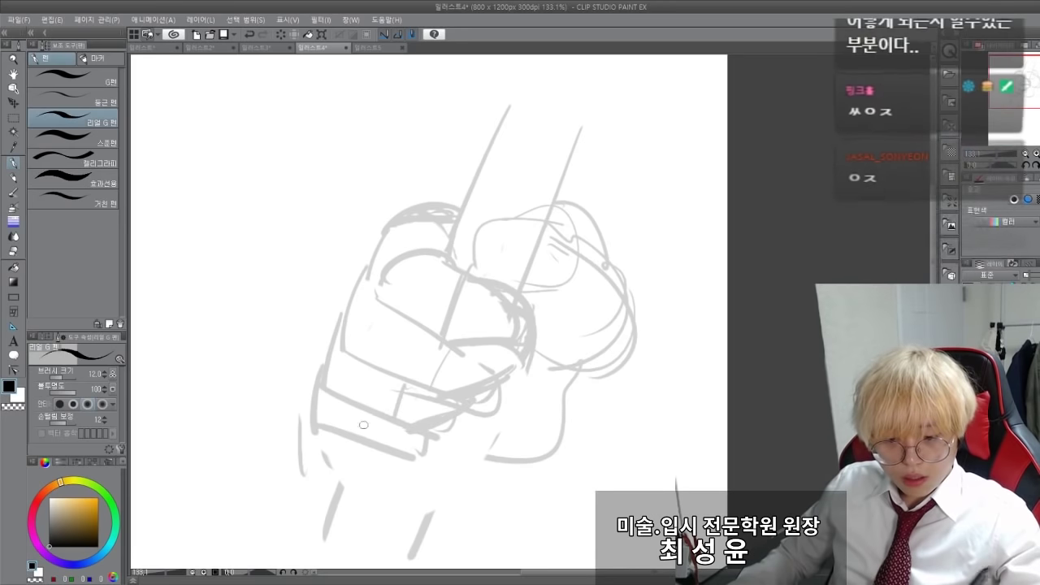
left_click_drag(359, 410, 349, 436)
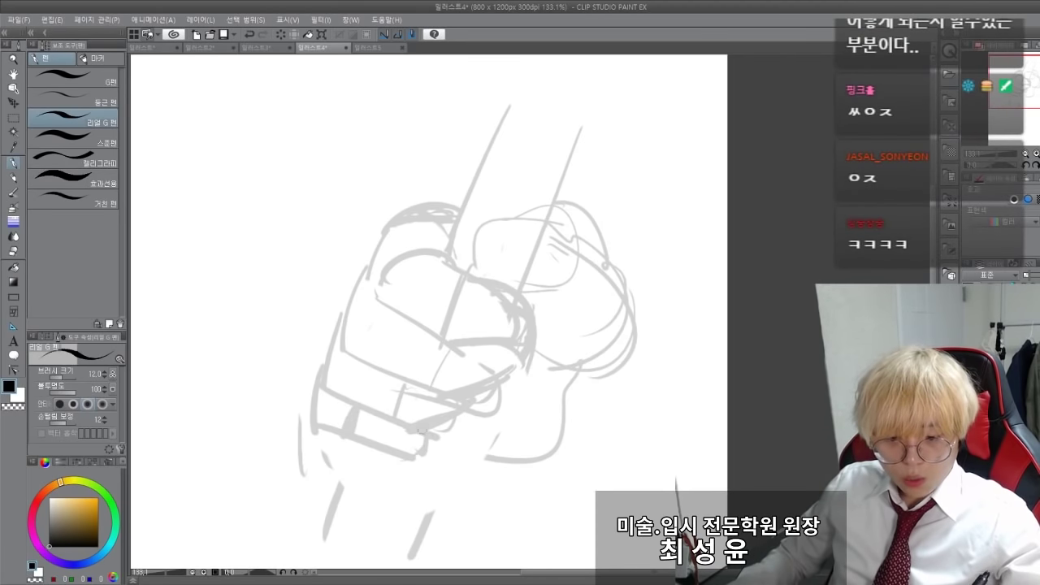
left_click_drag(414, 463, 336, 436)
key("ctrl+z")
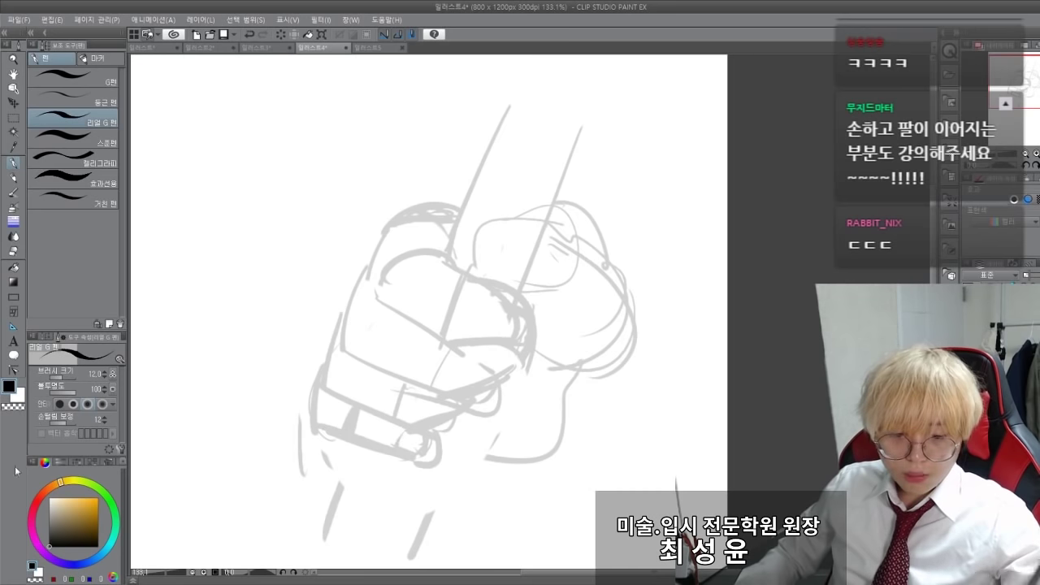
Switch the pen colour to red and outline the fingernails on the four fingers and the thumb.
left_click_drag(35, 496, 34, 506)
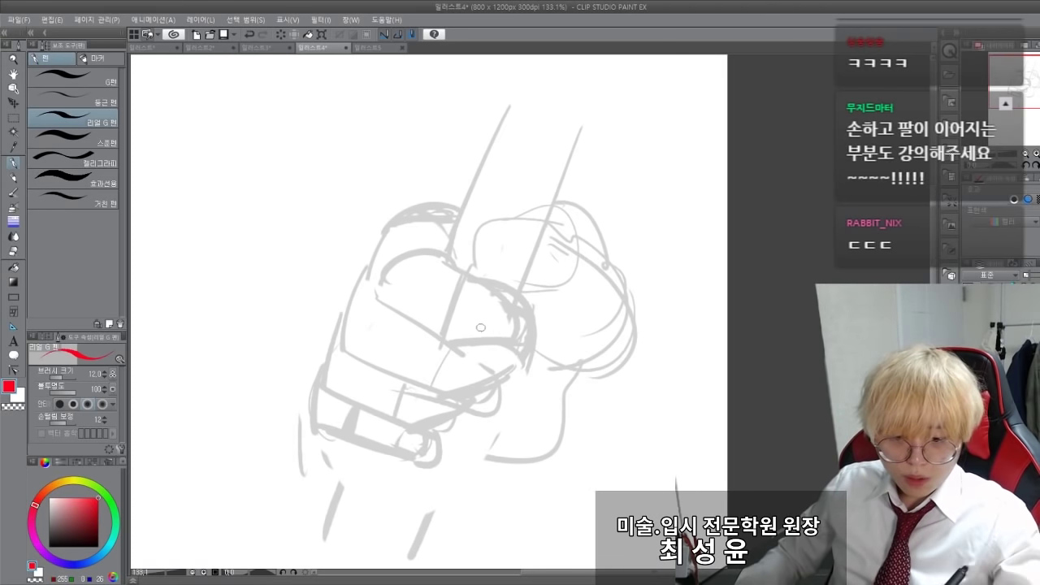
left_click_drag(504, 303, 527, 336)
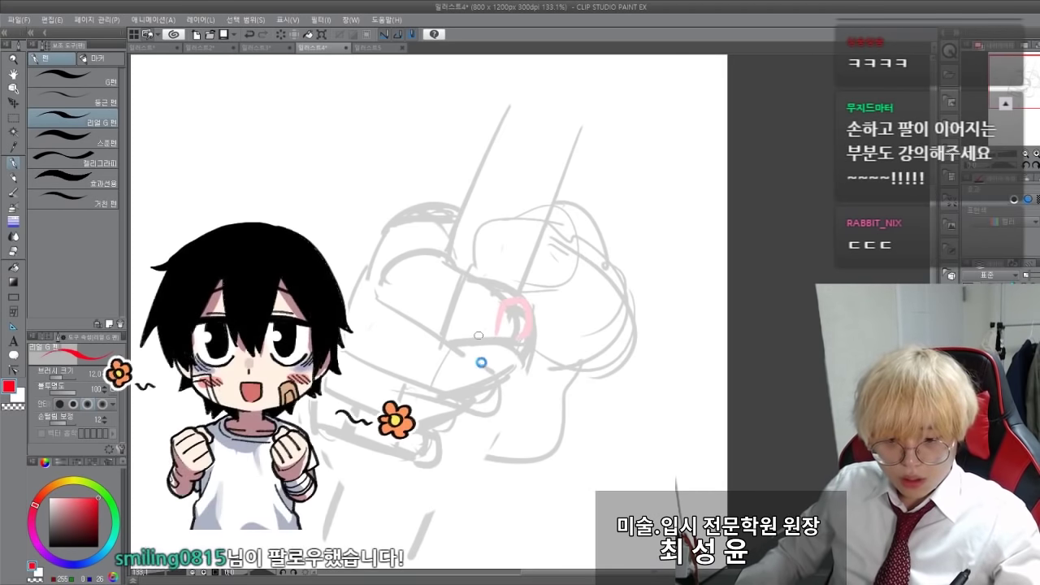
left_click_drag(481, 363, 459, 404)
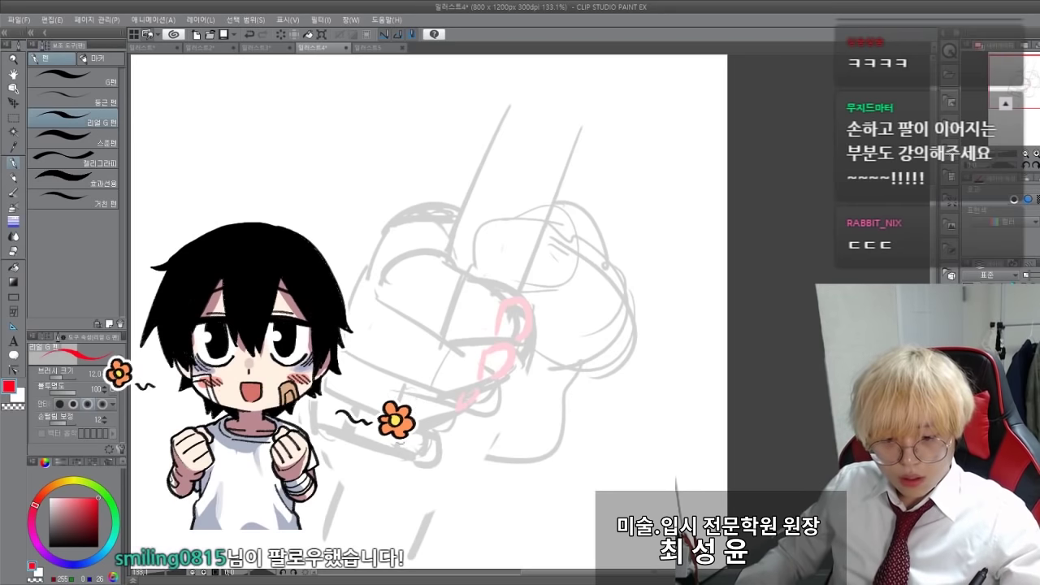
left_click_drag(398, 443, 407, 443)
left_click_drag(63, 509, 50, 561)
key("x")
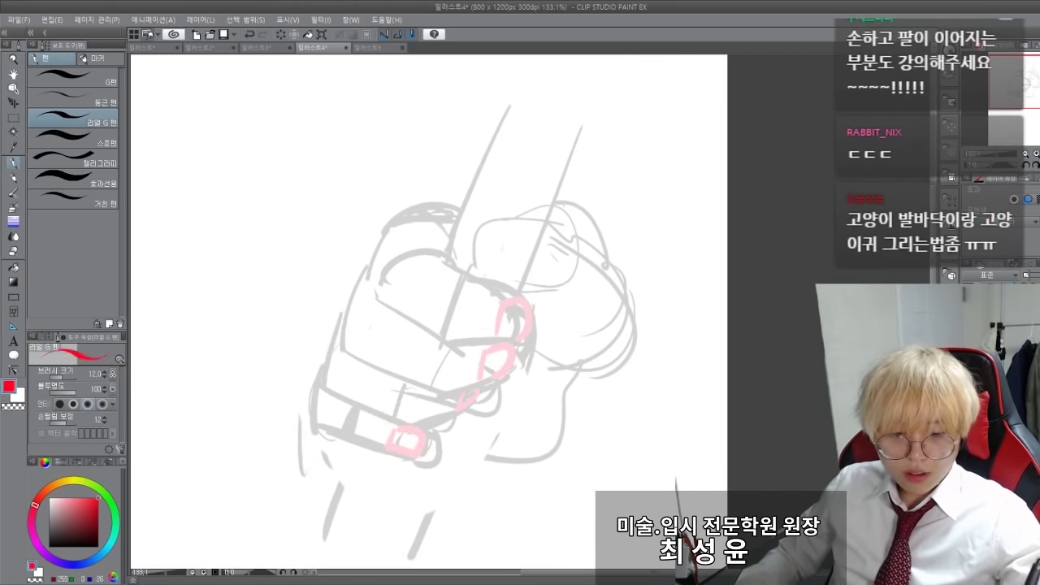
left_click_drag(493, 239, 488, 228)
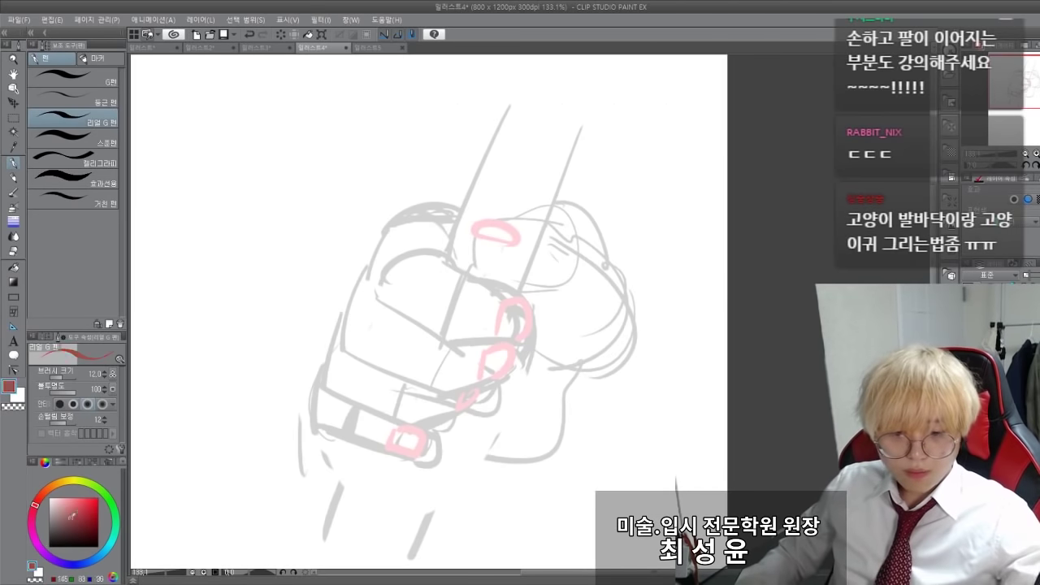
Return to black and sketch the wrist and forearm as two long lines extending from the thumb base and palm heel.
left_click_drag(72, 517, 6, 582)
left_click_drag(266, 335, 253, 317)
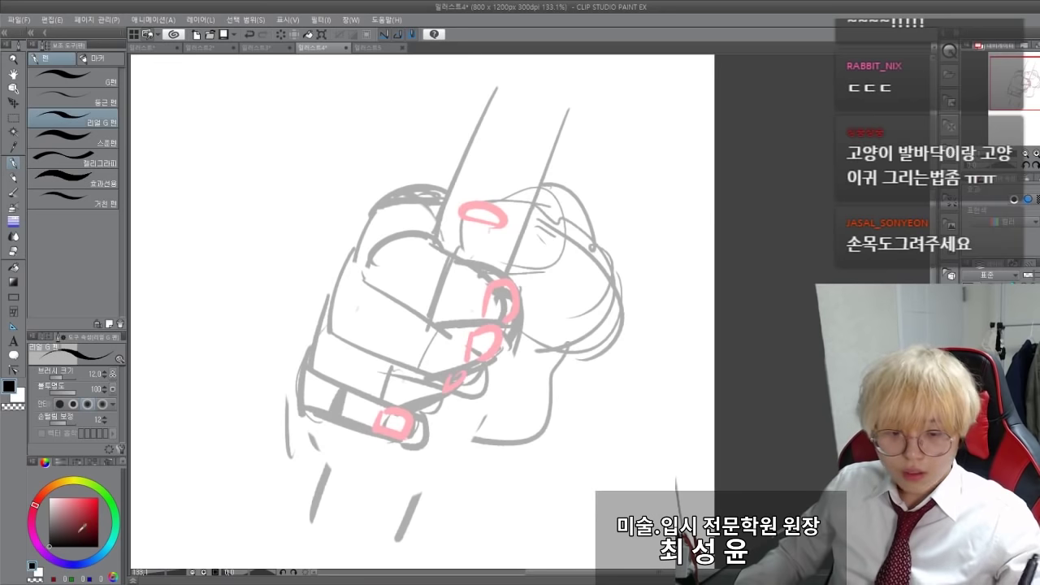
mouse_move(270, 291)
left_mouse_down()
mouse_move(245, 349)
mouse_move(246, 312)
left_mouse_up()
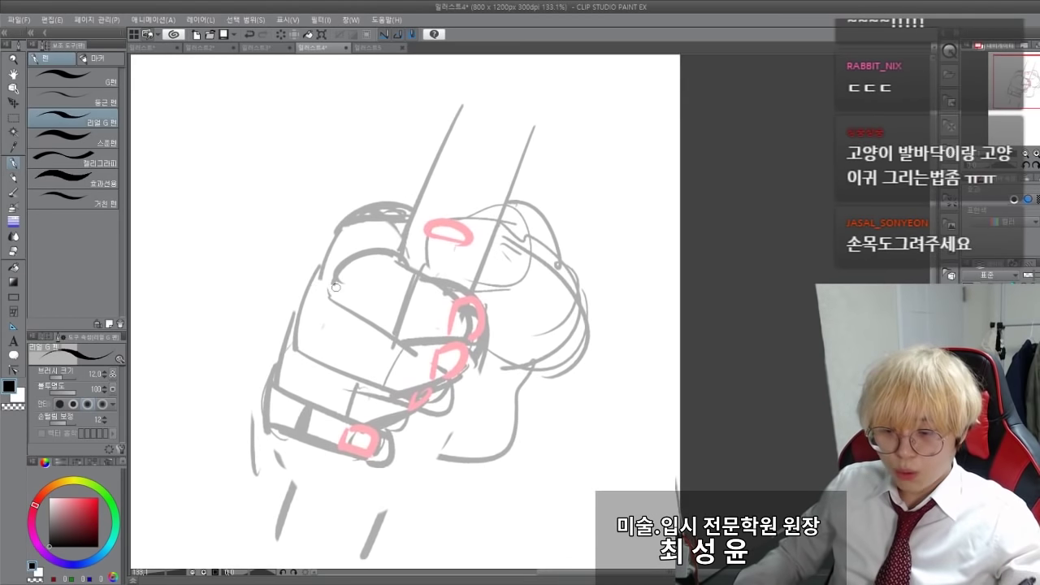
left_click_drag(578, 298, 681, 353)
left_click_drag(505, 455, 681, 495)
key("ctrl+z")
left_click_drag(608, 322, 683, 328)
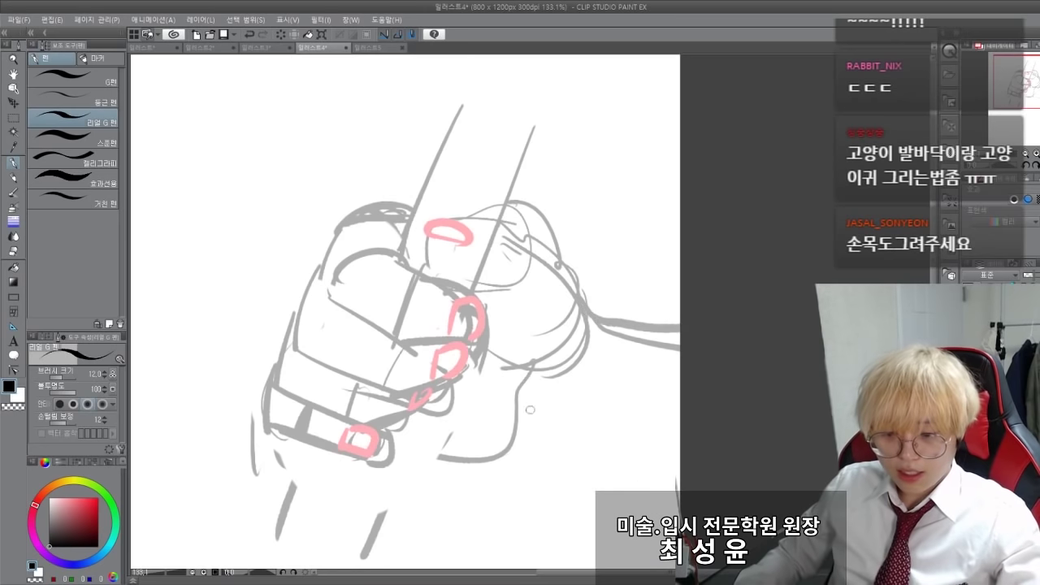
left_click_drag(528, 458, 693, 480)
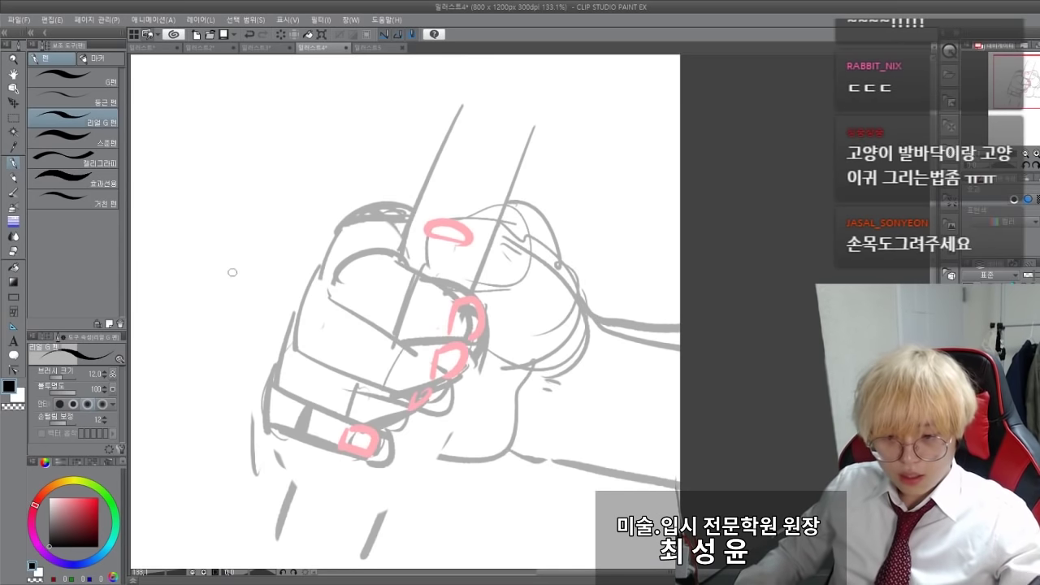
left_click_drag(222, 293, 242, 320)
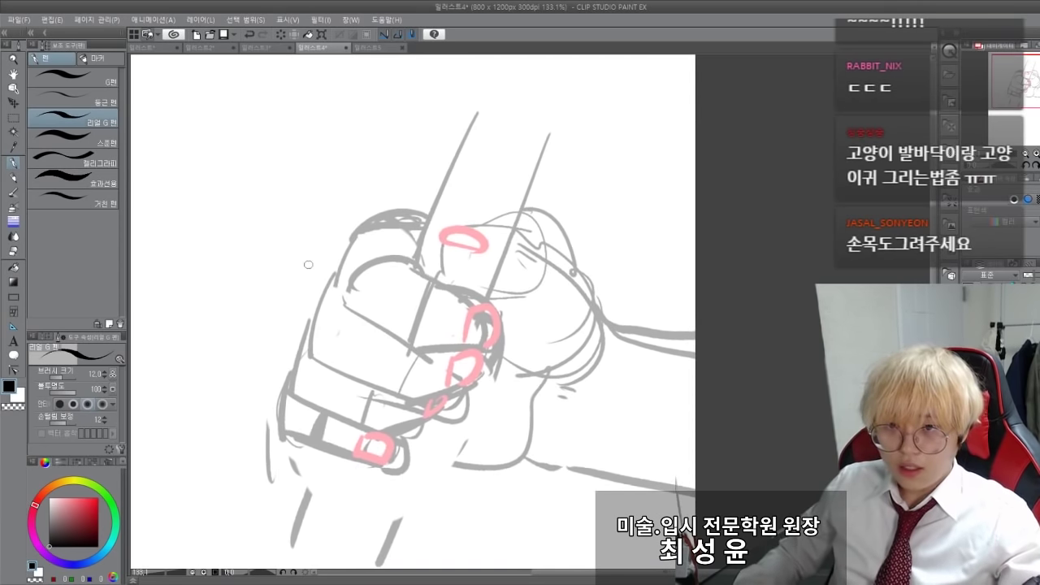
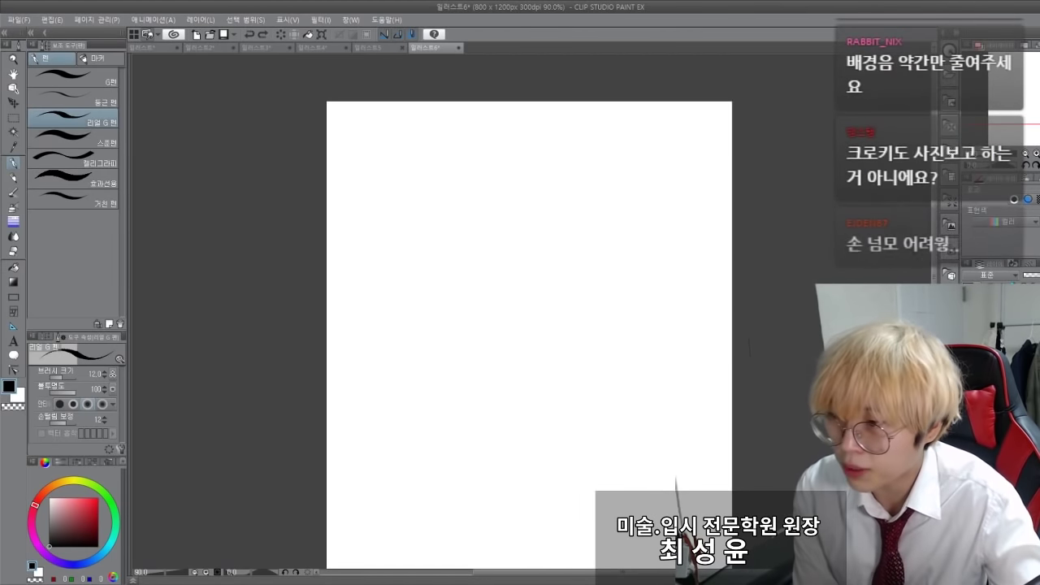
Draw a front-view figure in black on the blank canvas, with head, neck, shoulders, upper arms and torso sides.
scroll(382, 267, "up", 2)
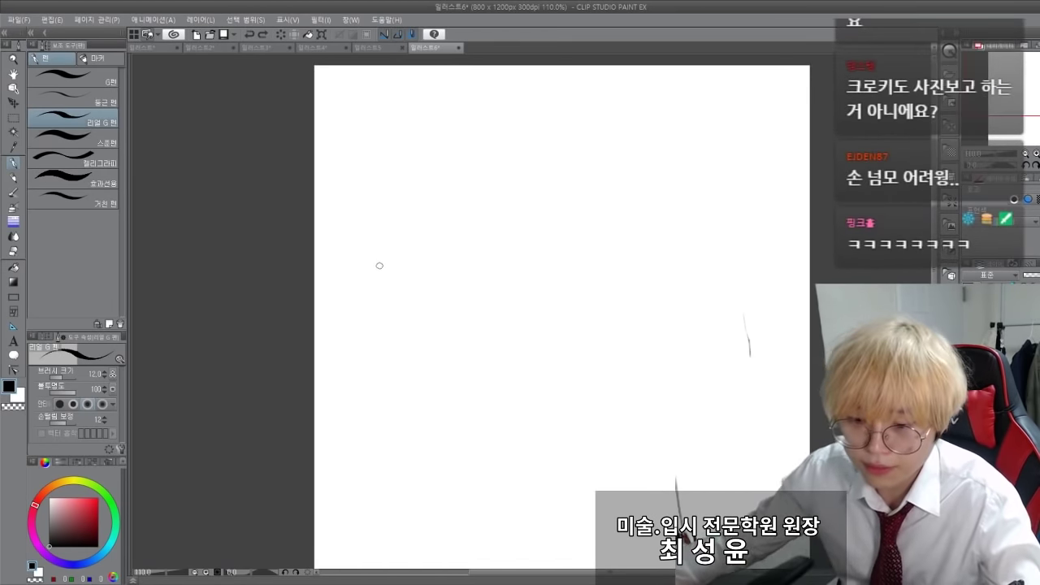
mouse_move(511, 165)
left_mouse_down()
mouse_move(508, 246)
mouse_move(609, 171)
left_mouse_up()
key("ctrl+z")
mouse_move(511, 164)
left_mouse_down()
mouse_move(610, 175)
mouse_move(600, 249)
left_mouse_up()
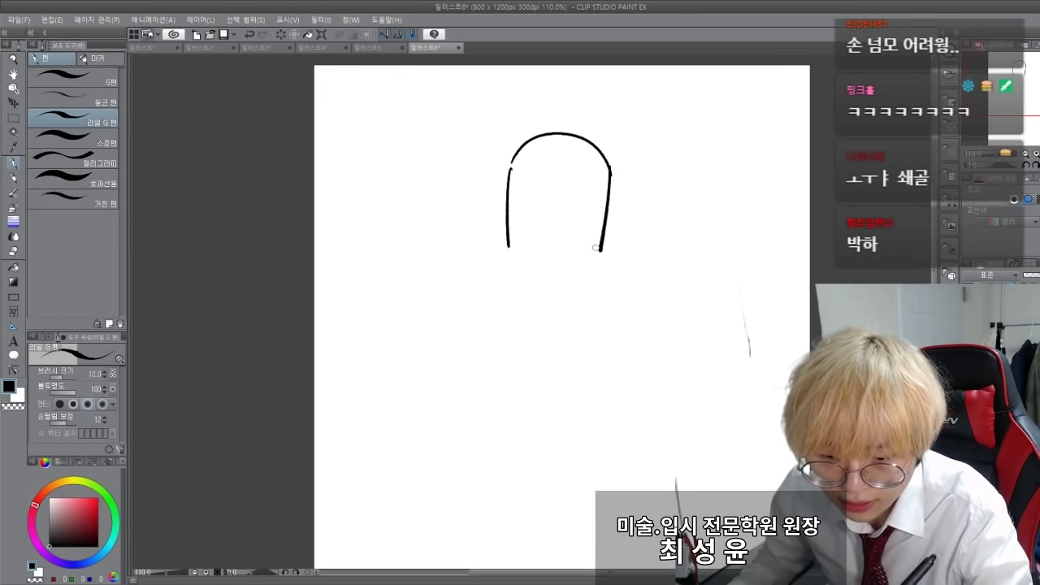
mouse_move(507, 242)
left_mouse_down()
mouse_move(553, 273)
mouse_move(602, 249)
left_mouse_up()
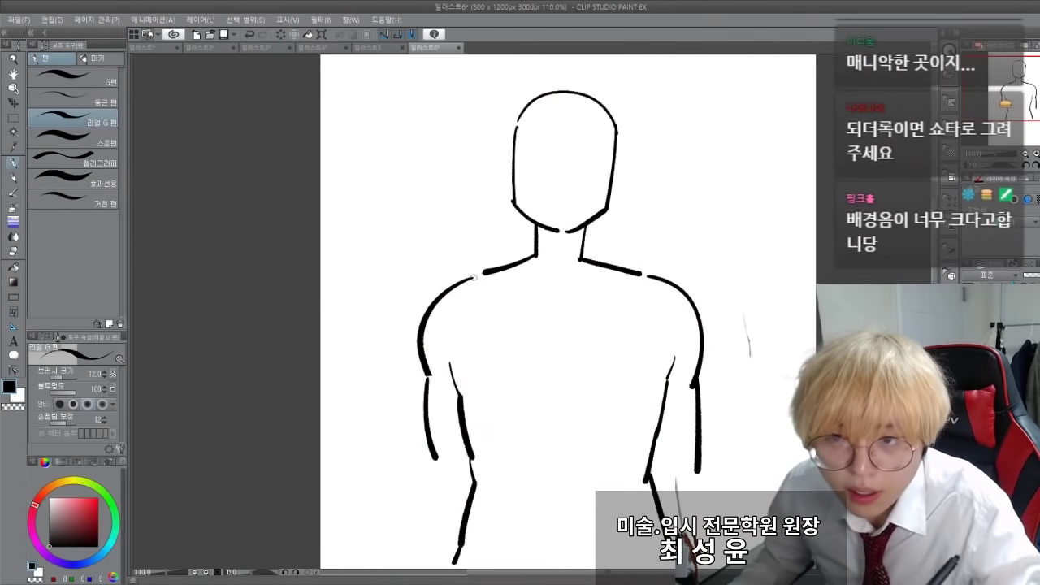
Draw both collarbones below the shoulder lines, undoing and redrawing strokes until the two curves mirror each other.
scroll(533, 361, "up", 2)
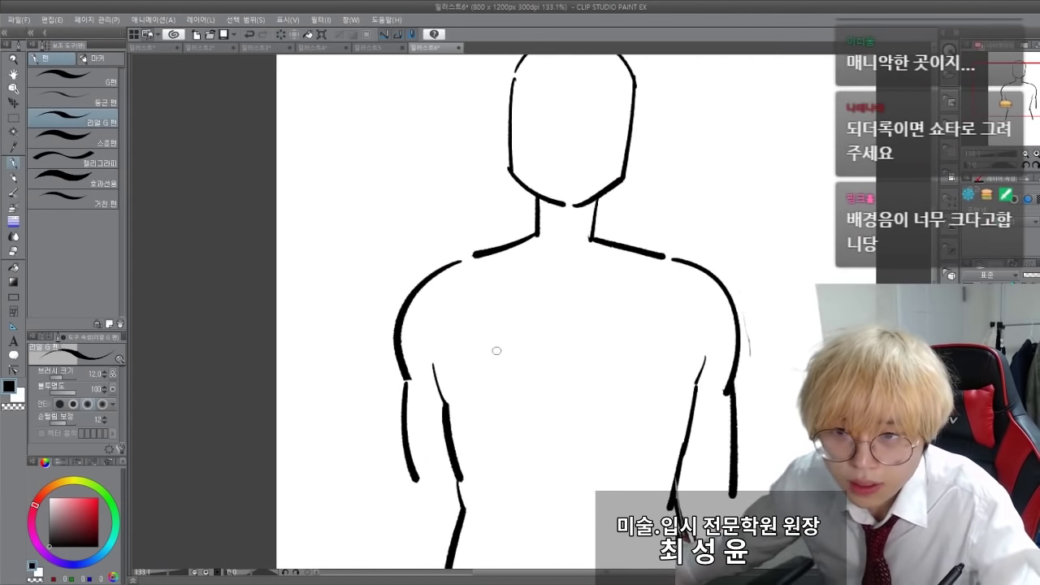
mouse_move(468, 285)
left_mouse_down()
mouse_move(536, 295)
mouse_move(475, 278)
left_mouse_up()
key("ctrl+z")
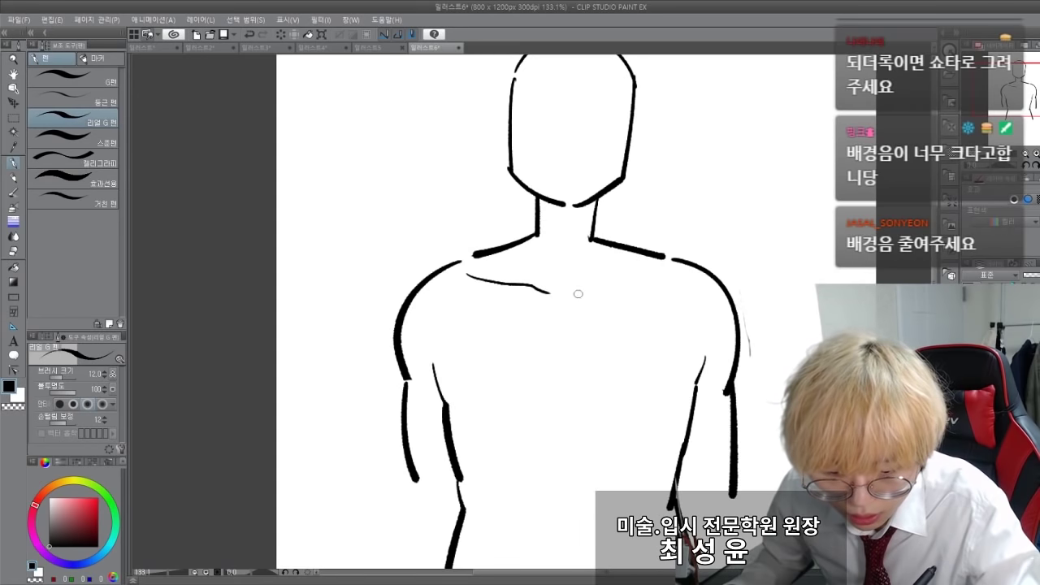
key("ctrl+z")
mouse_move(665, 277)
left_mouse_down()
mouse_move(585, 295)
mouse_move(660, 279)
left_mouse_up()
key("ctrl+z")
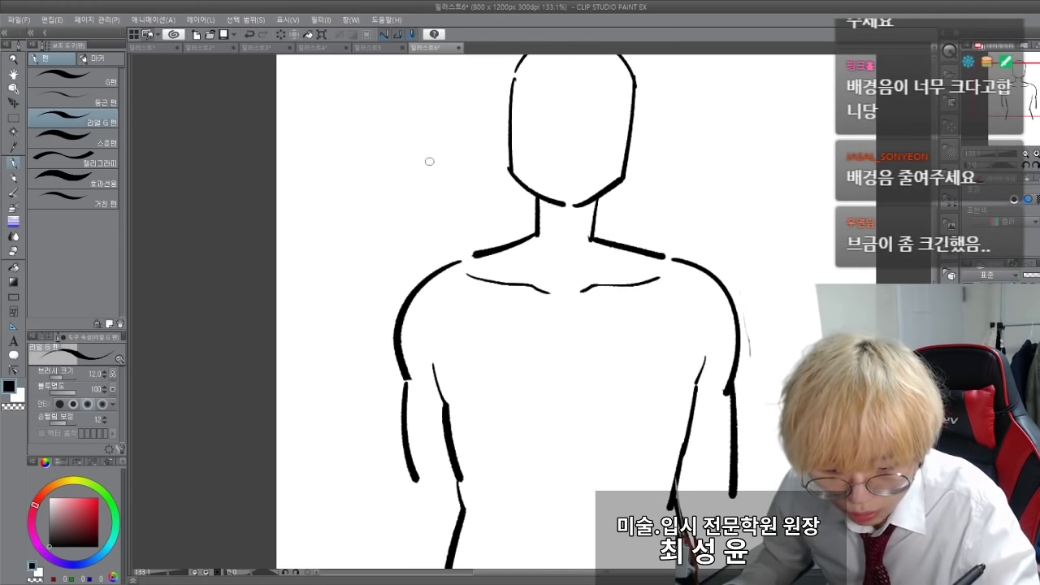
key("ctrl+z")
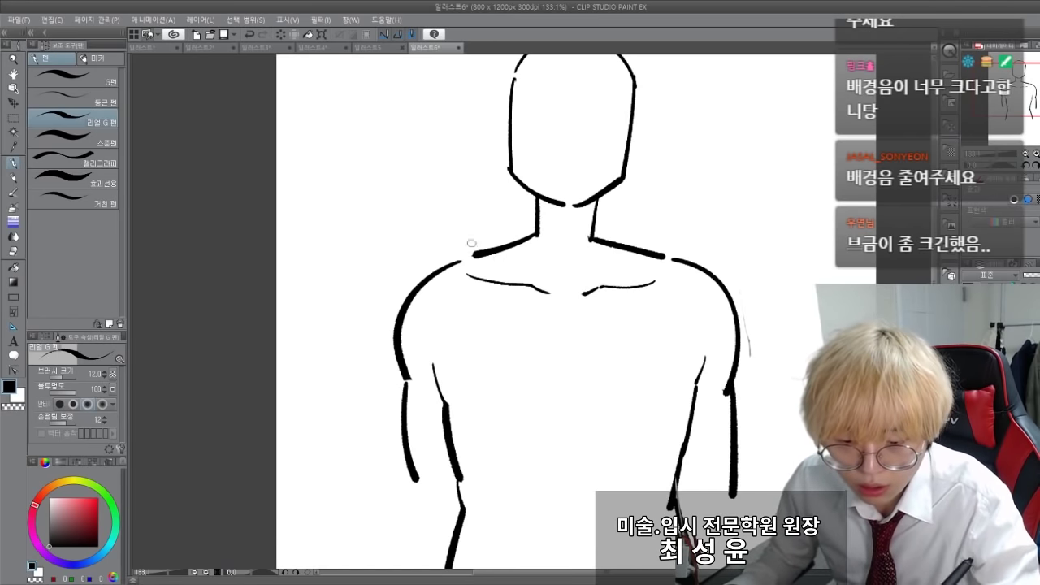
Switch the pen to red and outline the collarbones plus the trapezius, deltoid and chest muscle on one side.
left_click_drag(331, 277, 340, 323)
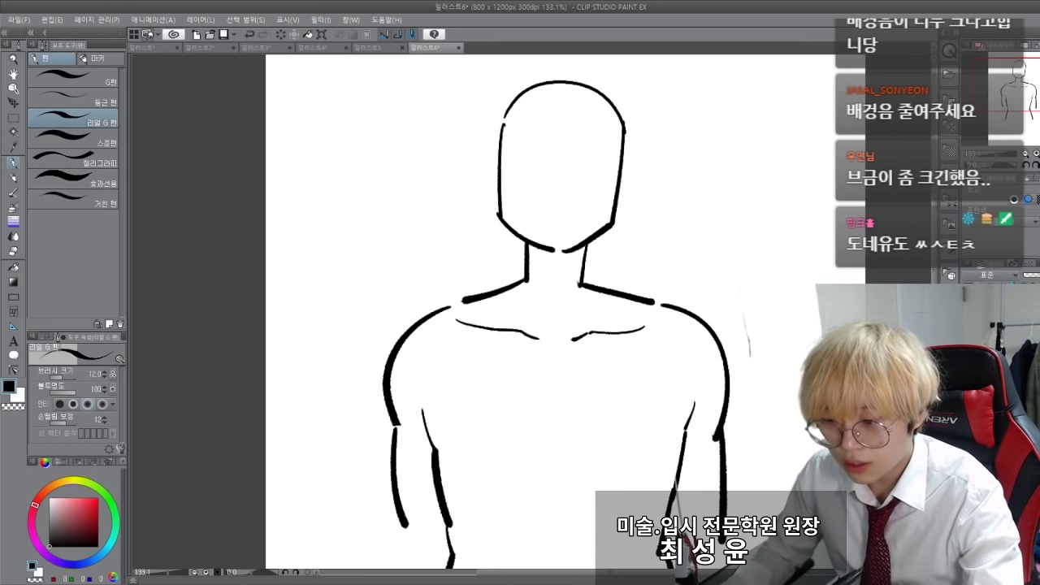
left_click(99, 498)
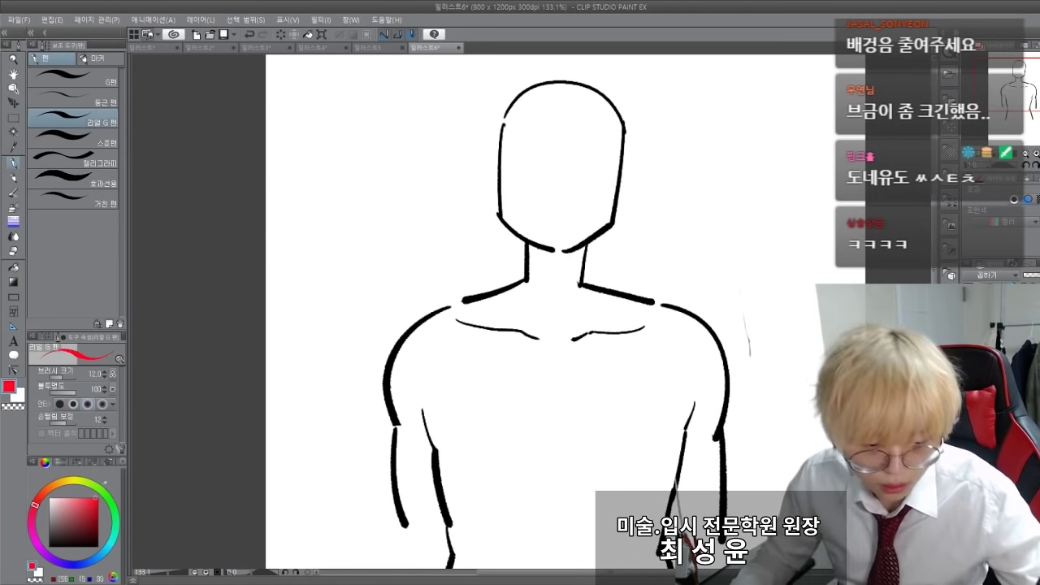
left_click_drag(520, 331, 534, 338)
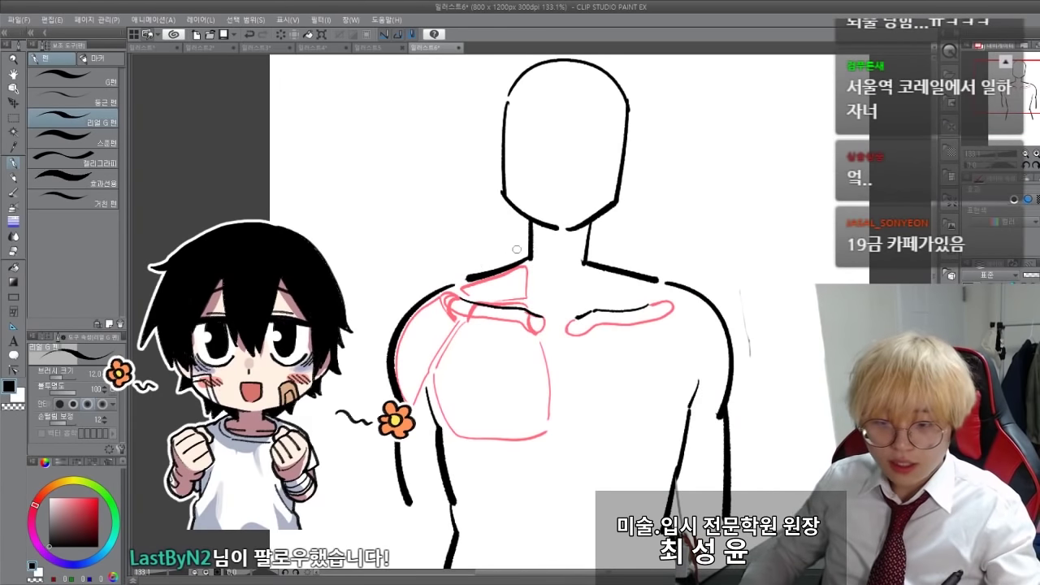
Change the pen colour to blue and draw the lifted trapezius beside the neck above the red one.
left_click_drag(528, 246, 460, 247)
key("ctrl+z")
left_click(88, 562)
left_click(98, 499)
key("ctrl+z")
left_click_drag(526, 239, 451, 229)
key("ctrl+z")
left_click_drag(522, 240, 454, 240)
key("ctrl+z")
mouse_move(569, 262)
left_mouse_down()
mouse_move(455, 243)
mouse_move(526, 242)
mouse_move(499, 253)
mouse_move(530, 238)
mouse_move(526, 262)
mouse_move(457, 244)
left_mouse_up()
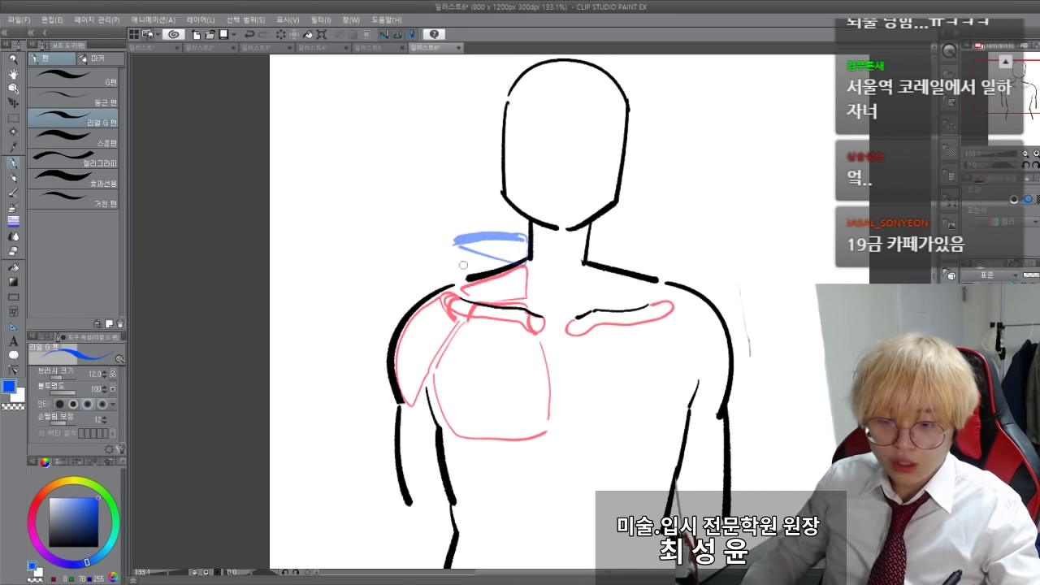
Draw the raised arm in blue, with the lifted deltoid, both upper-arm contours and the outer line running down to the torso.
mouse_move(465, 235)
left_mouse_down()
mouse_move(422, 187)
mouse_move(475, 235)
mouse_move(418, 202)
mouse_move(447, 246)
mouse_move(433, 299)
left_mouse_up()
key("ctrl+z")
mouse_move(432, 296)
left_mouse_down()
mouse_move(411, 262)
mouse_move(416, 186)
left_mouse_up()
left_click_drag(416, 186, 413, 265)
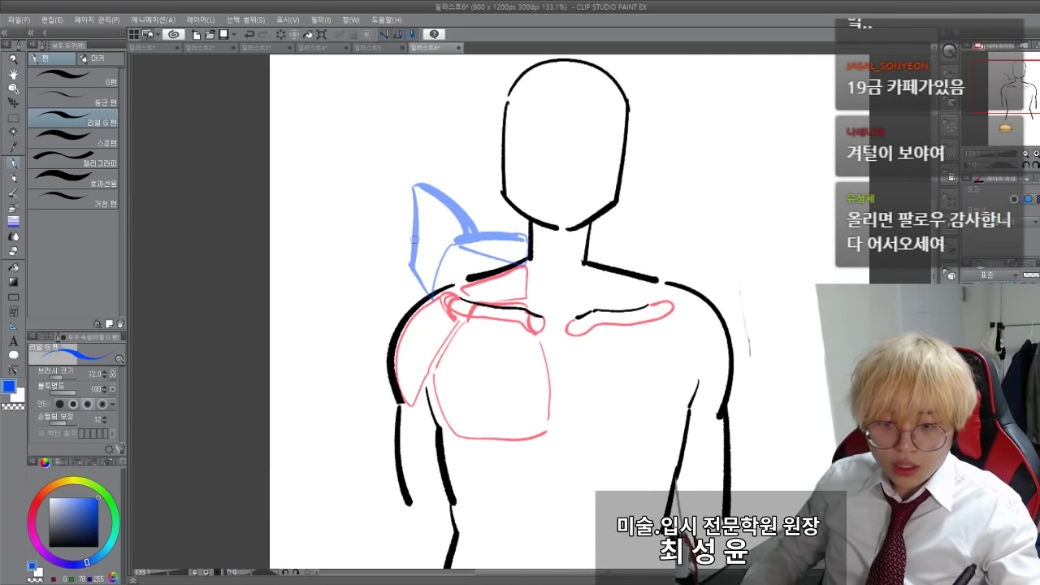
left_click_drag(423, 184, 390, 61)
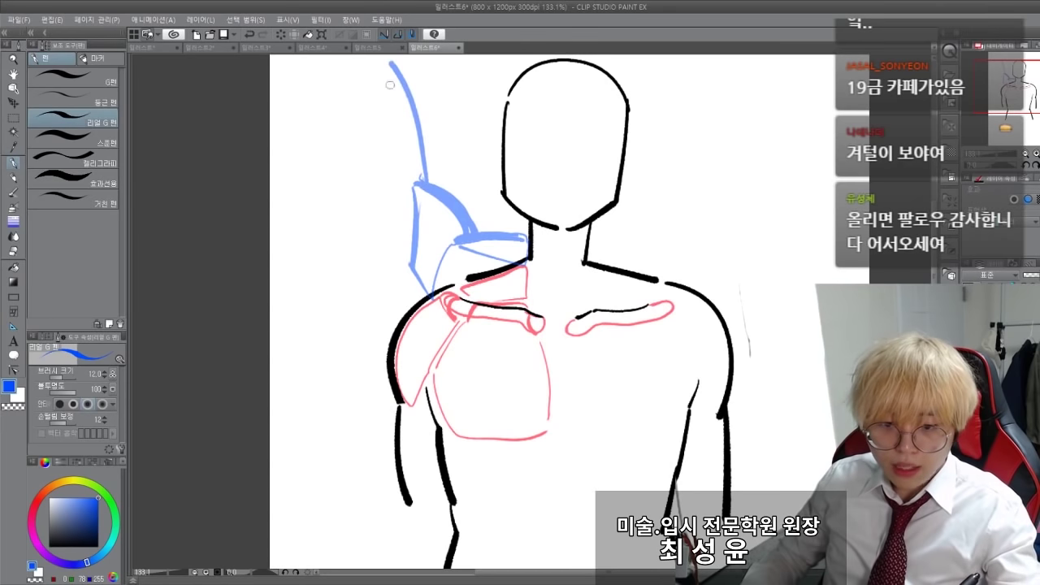
mouse_move(326, 85)
left_mouse_down()
mouse_move(348, 216)
mouse_move(407, 417)
left_mouse_up()
mouse_move(370, 275)
left_mouse_down()
mouse_move(396, 396)
mouse_move(425, 456)
left_mouse_up()
left_click_drag(412, 286, 443, 340)
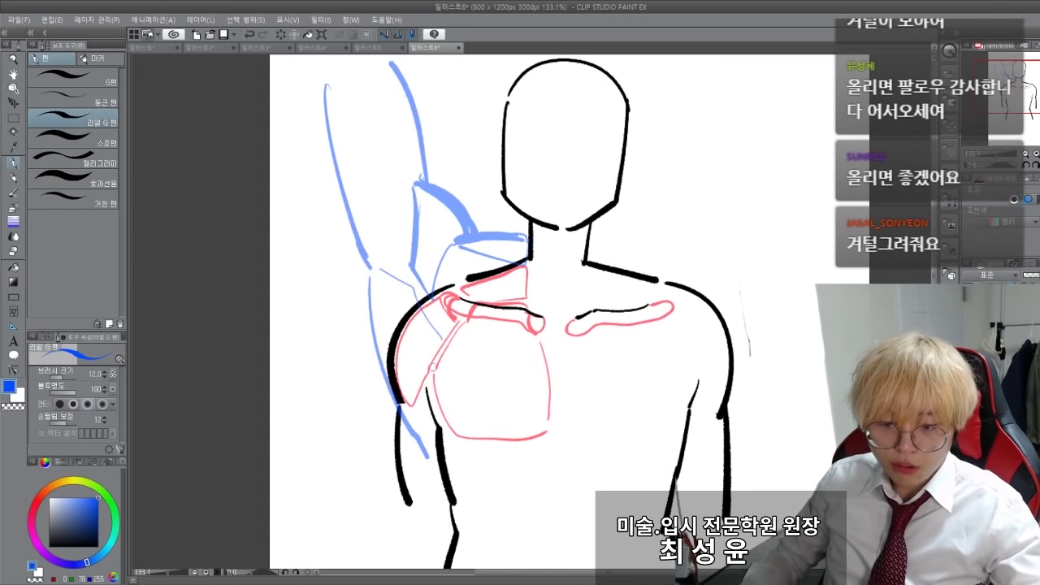
Undo the last armpit line and draw an oval armpit hollow filled with blue hatching below the raised arm.
key("ctrl+z")
mouse_move(376, 267)
left_mouse_down()
mouse_move(413, 291)
mouse_move(392, 283)
mouse_move(421, 372)
left_mouse_up()
left_click_drag(399, 285, 439, 364)
mouse_move(404, 276)
left_mouse_down()
mouse_move(414, 355)
mouse_move(443, 321)
mouse_move(429, 382)
left_mouse_up()
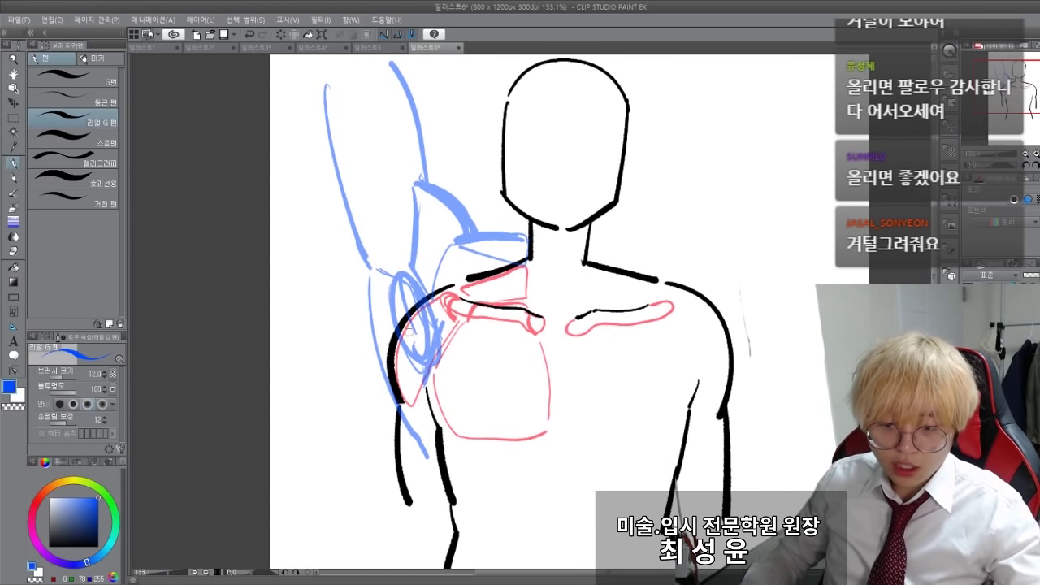
left_click_drag(407, 318, 413, 361)
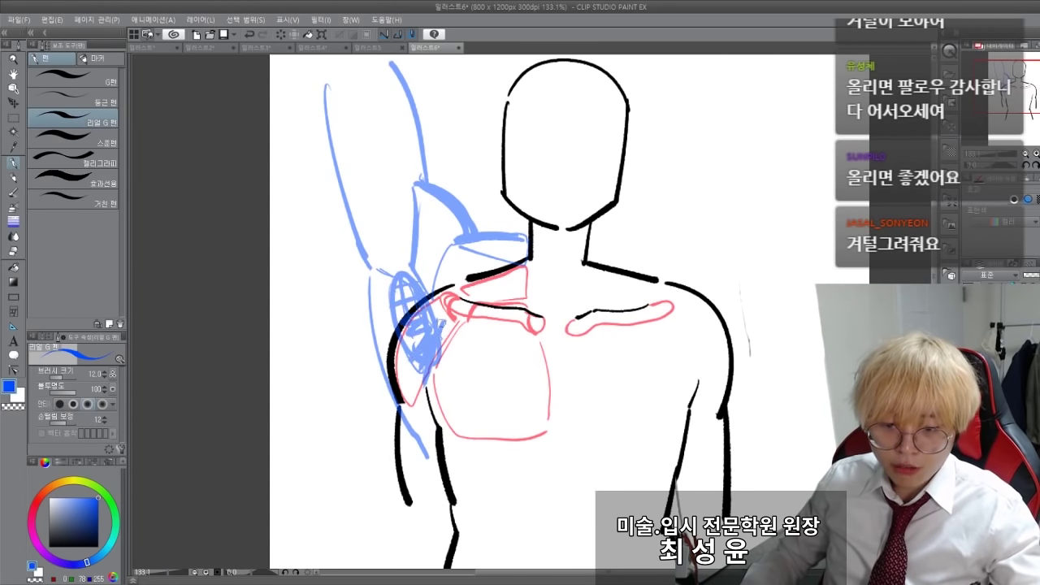
Draw the stretched chest muscle in blue from the raised shoulder to the lower chest, with muscle fibre lines inside.
mouse_move(445, 290)
left_mouse_down()
mouse_move(530, 337)
mouse_move(541, 355)
mouse_move(542, 425)
mouse_move(467, 431)
mouse_move(442, 405)
mouse_move(434, 283)
mouse_move(514, 325)
mouse_move(536, 348)
left_mouse_up()
key("ctrl+z")
mouse_move(459, 322)
left_mouse_down()
mouse_move(492, 402)
mouse_move(468, 419)
left_mouse_up()
left_click_drag(444, 349, 458, 422)
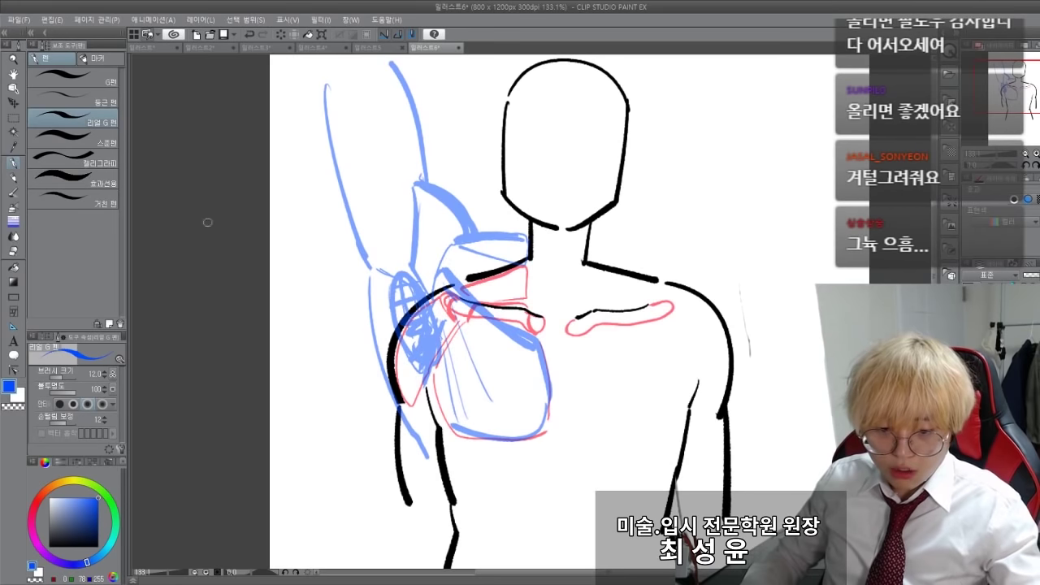
Draw the tilted collarbone in orange-red up to the raised shoulder, and lower the opacity of the black figure's layer.
left_click(41, 498)
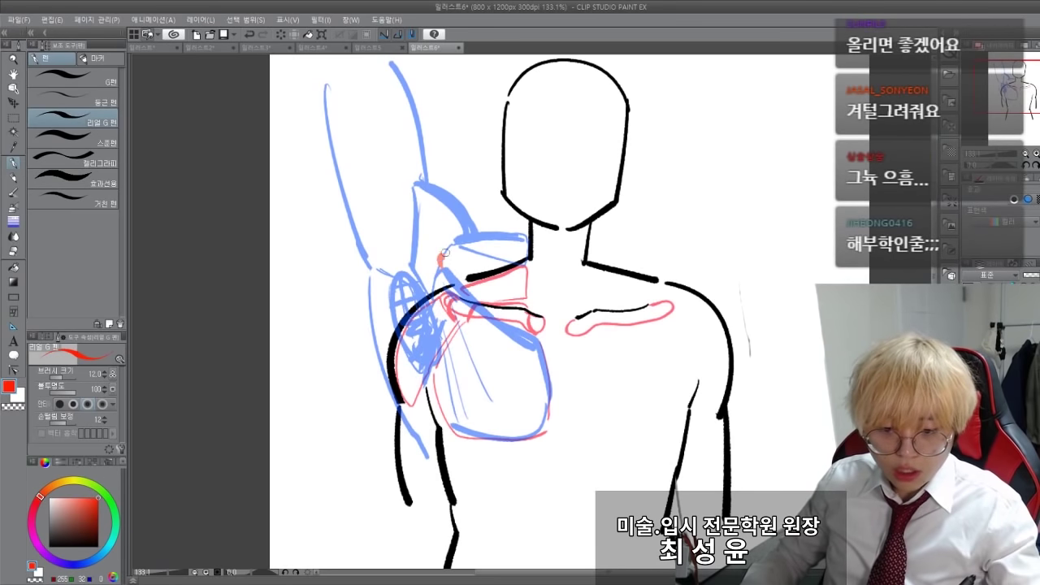
mouse_move(468, 269)
left_mouse_down()
mouse_move(538, 323)
mouse_move(528, 337)
mouse_move(535, 332)
mouse_move(465, 253)
mouse_move(536, 328)
left_mouse_up()
key("ctrl+z")
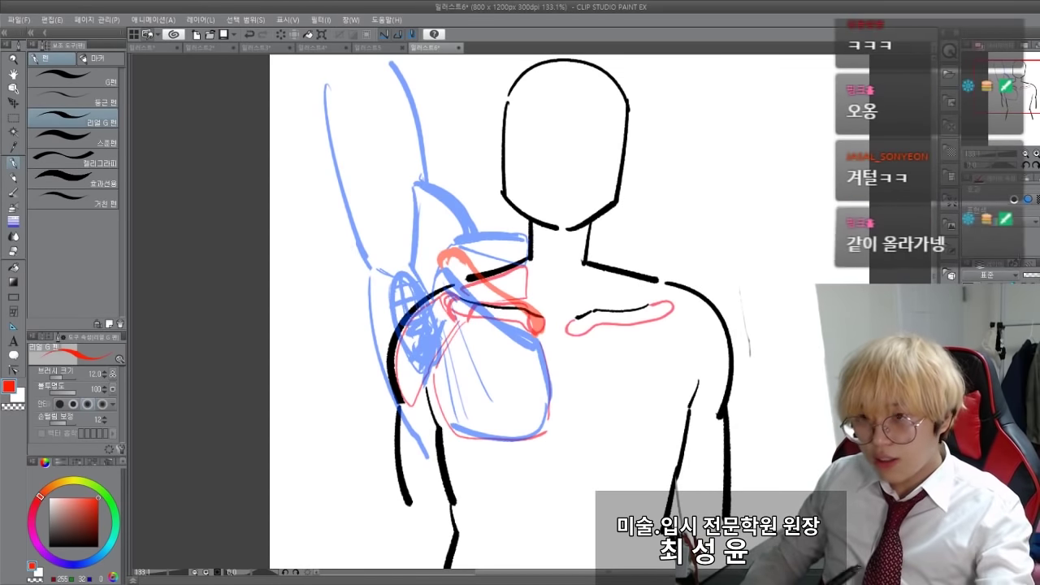
left_click_drag(1039, 277, 1034, 280)
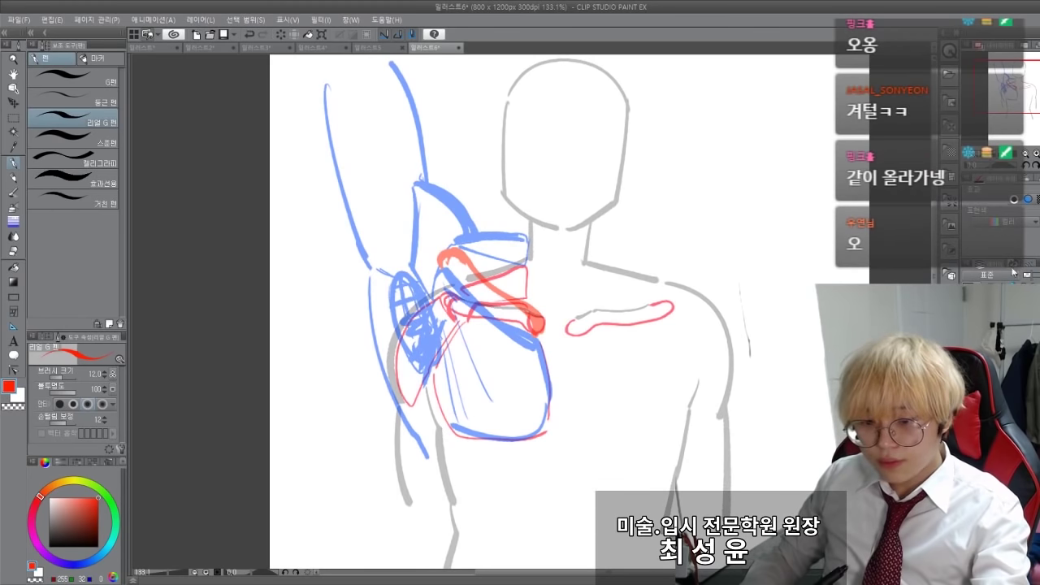
Lower the opacity of the blue anatomy layer, hide the grey figure's layer and set the pen colour to black.
left_click(1035, 277)
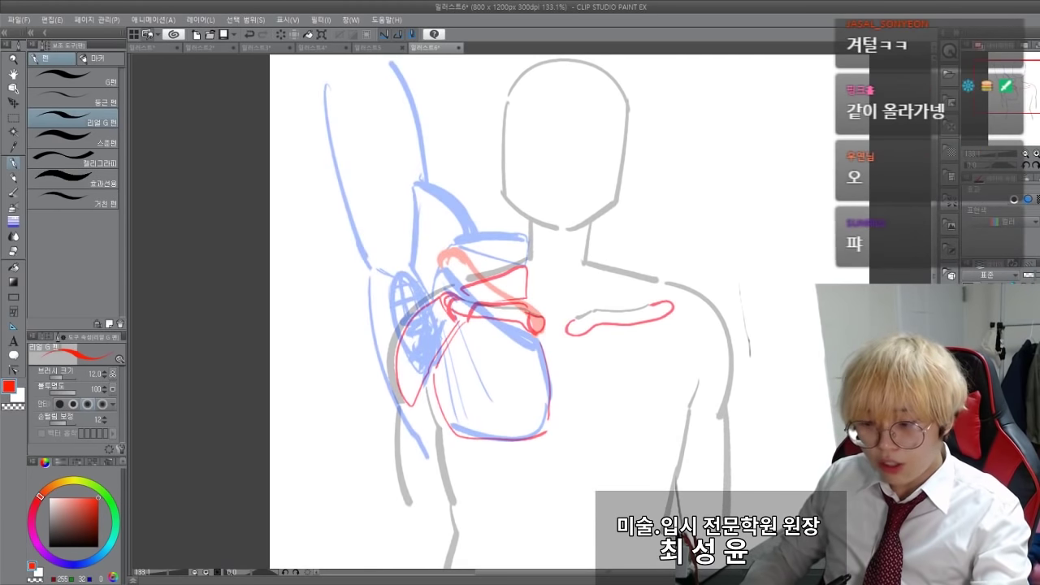
left_click(968, 341)
left_click(969, 326)
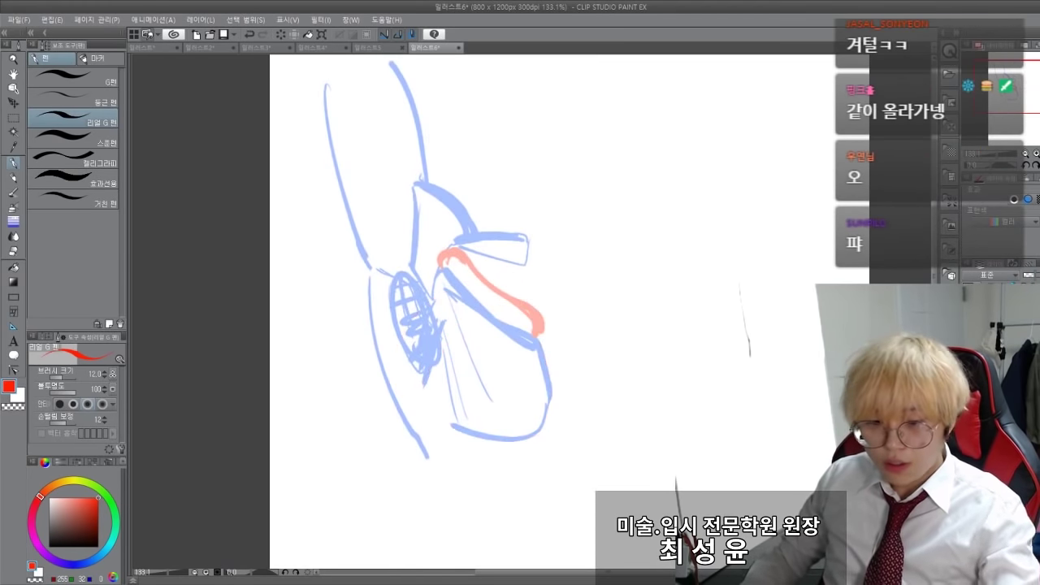
left_click(50, 547)
left_click(13, 177)
key("p")
mouse_move(527, 203)
left_mouse_down()
mouse_move(528, 86)
mouse_move(631, 97)
mouse_move(528, 207)
mouse_move(540, 264)
left_mouse_up()
left_click_drag(602, 211, 598, 266)
key("ctrl+z")
key("ctrl+z")
left_click_drag(540, 210, 538, 235)
mouse_move(530, 236)
left_mouse_down()
mouse_move(486, 239)
mouse_move(458, 260)
left_mouse_up()
key("ctrl+z")
key("ctrl+z")
key("ctrl+z")
key("ctrl+z")
key("ctrl+z")
Draw the head in black over the faded sketch, with a vertical centre line, a curved face guideline and an ear.
mouse_move(577, 79)
left_mouse_down()
mouse_move(575, 153)
mouse_move(619, 172)
left_mouse_up()
mouse_move(522, 91)
left_mouse_down()
mouse_move(639, 160)
mouse_move(626, 223)
left_mouse_up()
left_click_drag(637, 99, 640, 158)
left_click_drag(528, 216, 620, 223)
Draw the neck and shoulder lines, both collarbones and the top of the raised deltoid in black.
mouse_move(534, 230)
left_mouse_down()
mouse_move(534, 266)
mouse_move(481, 239)
left_mouse_up()
mouse_move(464, 253)
left_mouse_down()
mouse_move(541, 305)
mouse_move(556, 328)
left_mouse_up()
left_click_drag(589, 329, 640, 313)
left_click_drag(428, 187, 488, 238)
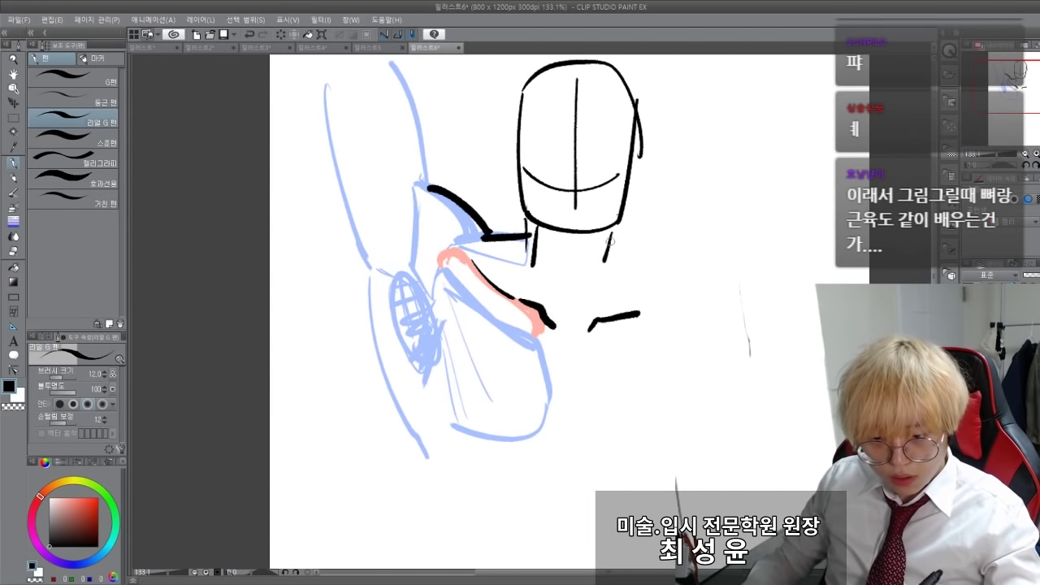
left_click_drag(611, 239, 673, 296)
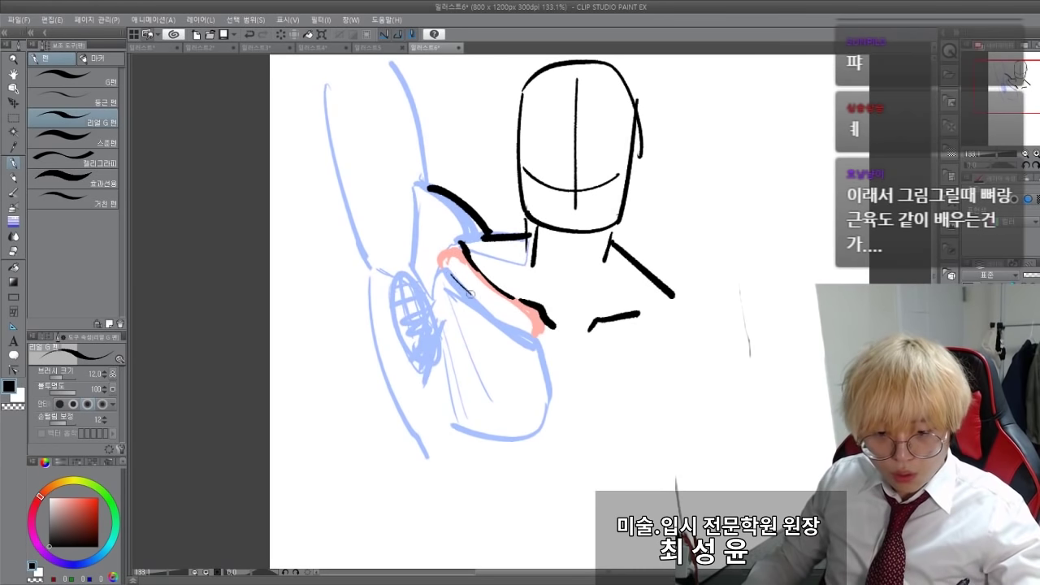
Trace the raised arm's two contours, the outer line down the torso and the chest muscle's armpit-side edge in black.
mouse_move(432, 188)
left_mouse_down()
mouse_move(408, 84)
mouse_move(432, 176)
left_mouse_up()
key("ctrl+z")
key("ctrl+z")
left_click_drag(399, 68, 431, 188)
mouse_move(324, 98)
left_mouse_down()
mouse_move(365, 239)
mouse_move(335, 180)
mouse_move(424, 446)
left_mouse_up()
key("ctrl+z")
mouse_move(423, 308)
left_mouse_down()
mouse_move(431, 398)
mouse_move(462, 430)
left_mouse_up()
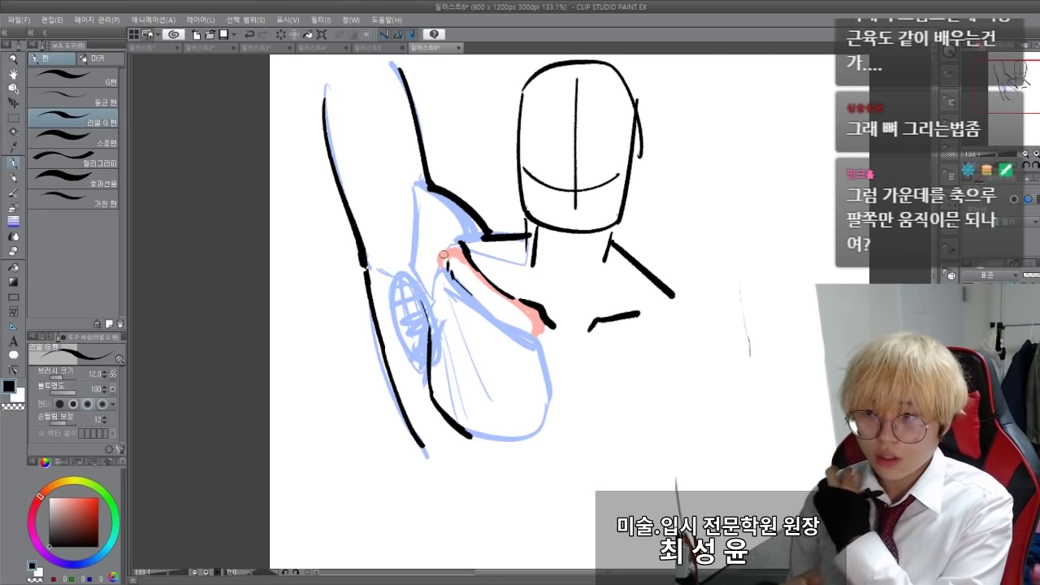
Redraw the tilted collarbone on the raised side and trace the chest muscle's upper and inner edge in black.
left_click_drag(451, 269, 553, 345)
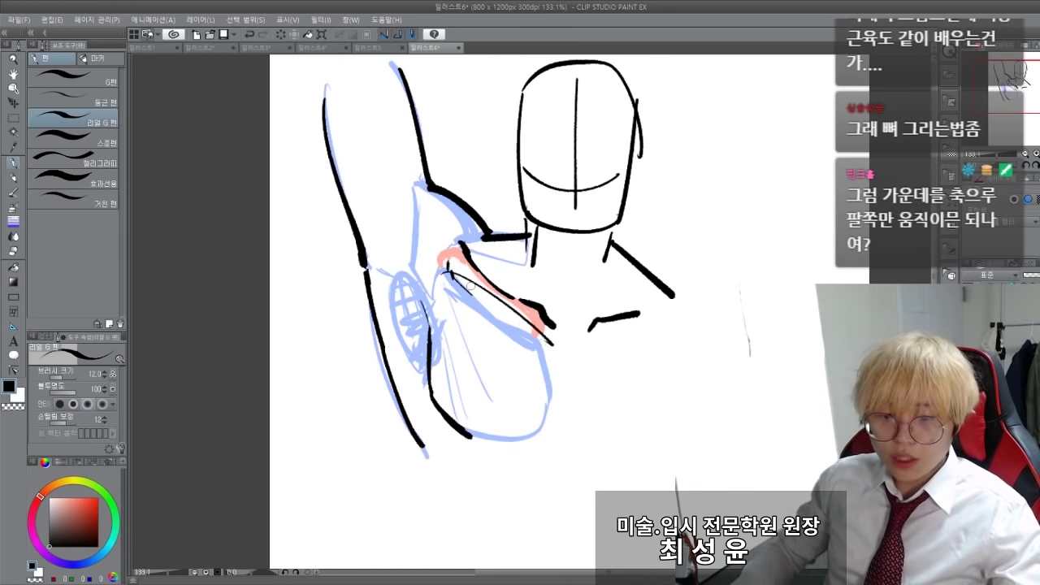
key("ctrl+z")
key("ctrl+z")
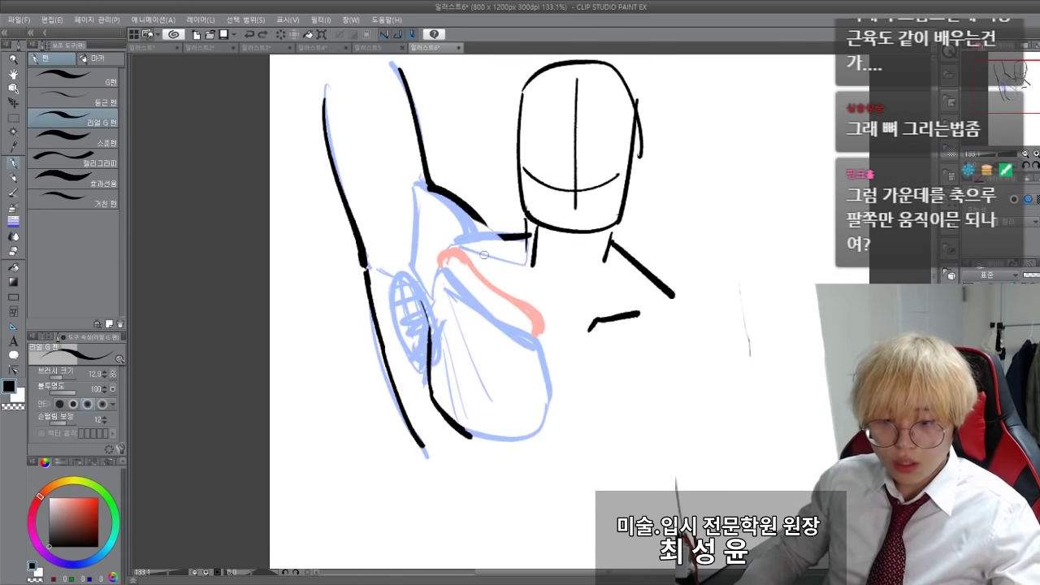
mouse_move(503, 282)
left_mouse_down()
mouse_move(552, 330)
mouse_move(478, 255)
mouse_move(531, 338)
left_mouse_up()
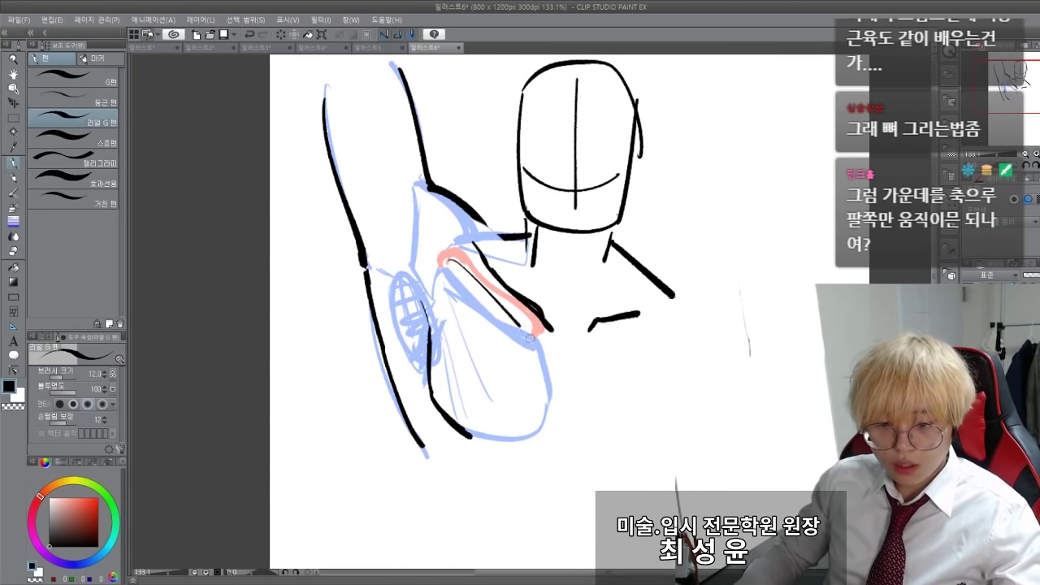
mouse_move(459, 267)
left_mouse_down()
mouse_move(546, 348)
mouse_move(554, 413)
mouse_move(550, 400)
left_mouse_up()
key("ctrl+z")
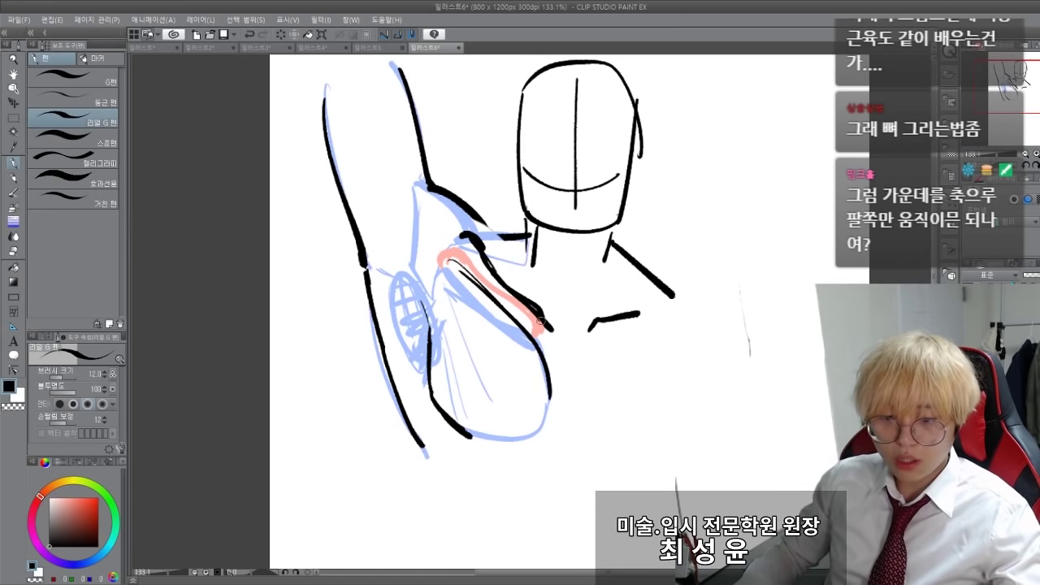
left_click_drag(478, 278, 537, 326)
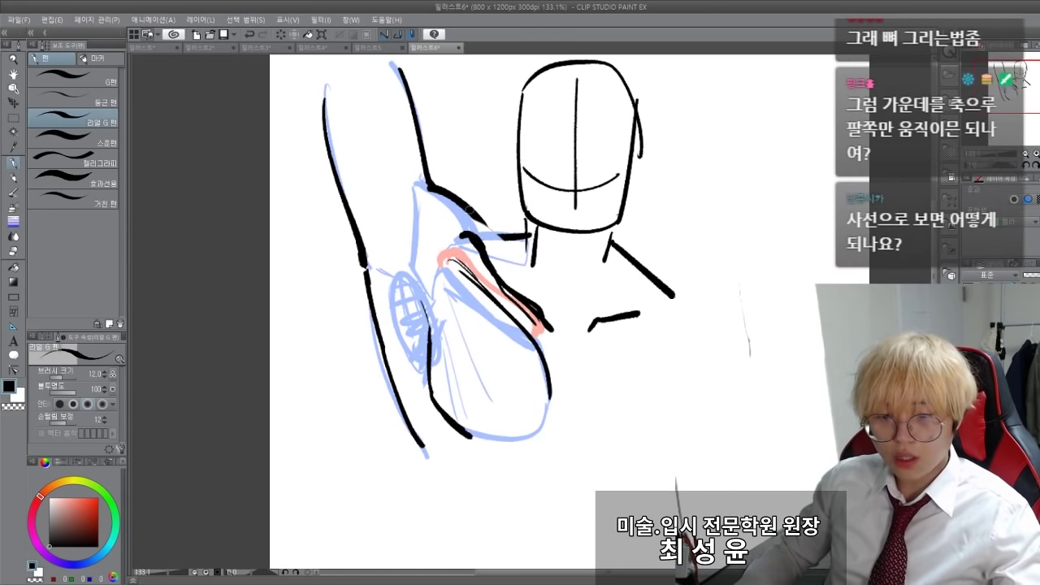
Redraw the raised deltoid with a fuller curve and add bulging muscle lines at the upper arm and armpit.
mouse_move(494, 232)
left_mouse_down()
mouse_move(437, 278)
mouse_move(426, 223)
left_mouse_up()
mouse_move(431, 183)
left_mouse_down()
mouse_move(499, 231)
mouse_move(465, 208)
mouse_move(405, 104)
left_mouse_up()
key("e")
key("p")
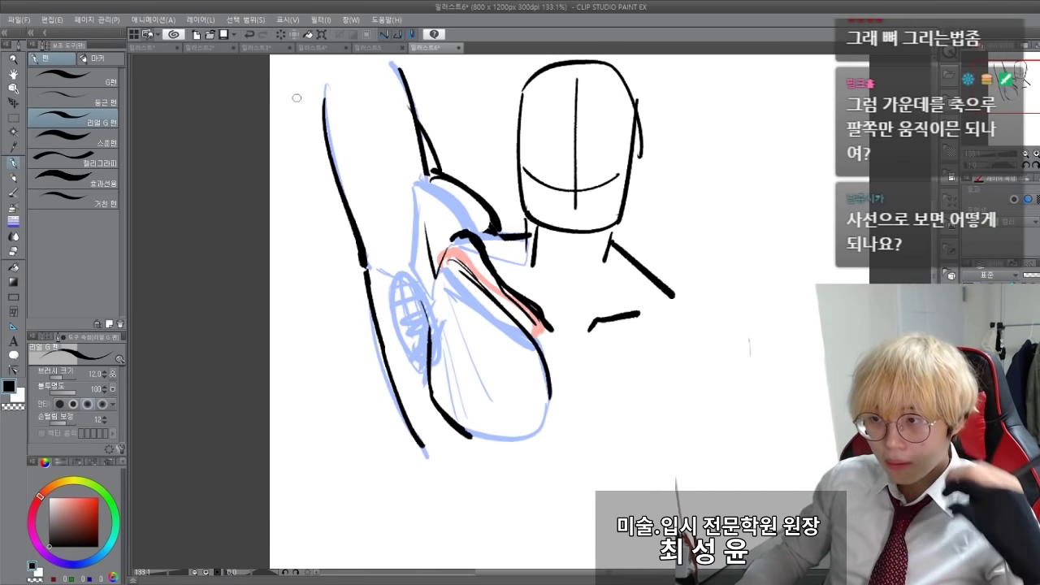
Sketch a turned oval head with curved face guidelines and a body contour line in the empty area below the figure.
left_click_drag(252, 269, 293, 294)
mouse_move(283, 209)
left_mouse_down()
mouse_move(292, 320)
mouse_move(293, 295)
left_mouse_up()
left_click_drag(573, 236, 538, 268)
left_click_drag(547, 271, 575, 266)
left_click_drag(608, 313, 546, 443)
key("ctrl+z")
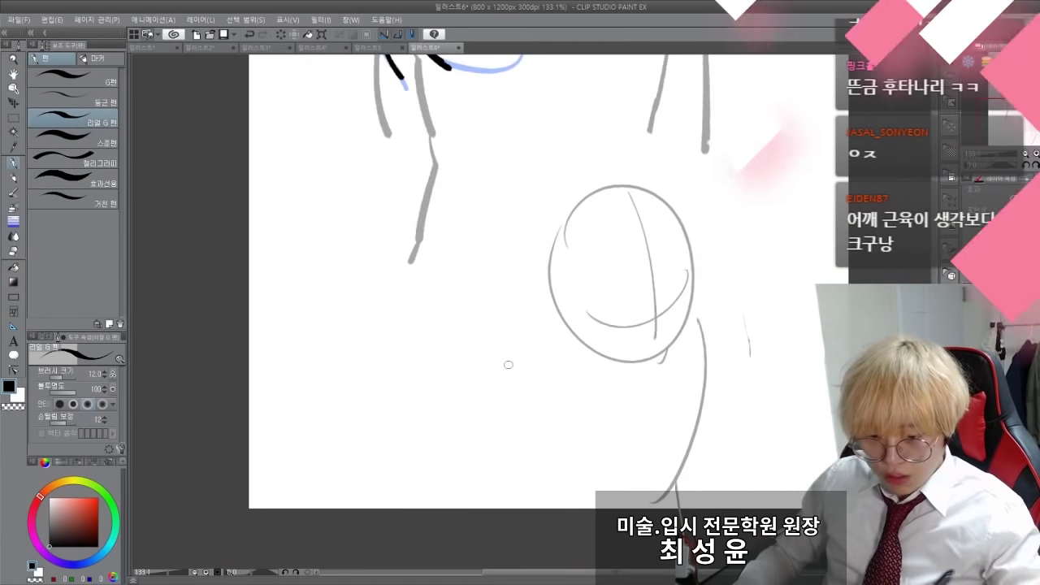
mouse_move(552, 342)
left_mouse_down()
mouse_move(497, 446)
mouse_move(549, 508)
mouse_move(518, 437)
mouse_move(561, 508)
left_mouse_up()
key("ctrl+z")
Sketch the raised arm in diagonal view beside the turned head, with arm contours, deltoid curve, shoulder and chest outline.
left_click_drag(503, 226, 551, 316)
left_click_drag(567, 358, 590, 434)
mouse_move(595, 422)
left_mouse_down()
mouse_move(543, 458)
mouse_move(474, 396)
mouse_move(442, 330)
left_mouse_up()
mouse_move(569, 357)
left_mouse_down()
mouse_move(547, 315)
mouse_move(508, 132)
left_mouse_up()
mouse_move(378, 134)
left_mouse_down()
mouse_move(415, 290)
mouse_move(449, 364)
left_mouse_up()
mouse_move(515, 257)
left_mouse_down()
mouse_move(485, 356)
mouse_move(439, 364)
left_mouse_up()
left_click_drag(562, 334, 594, 398)
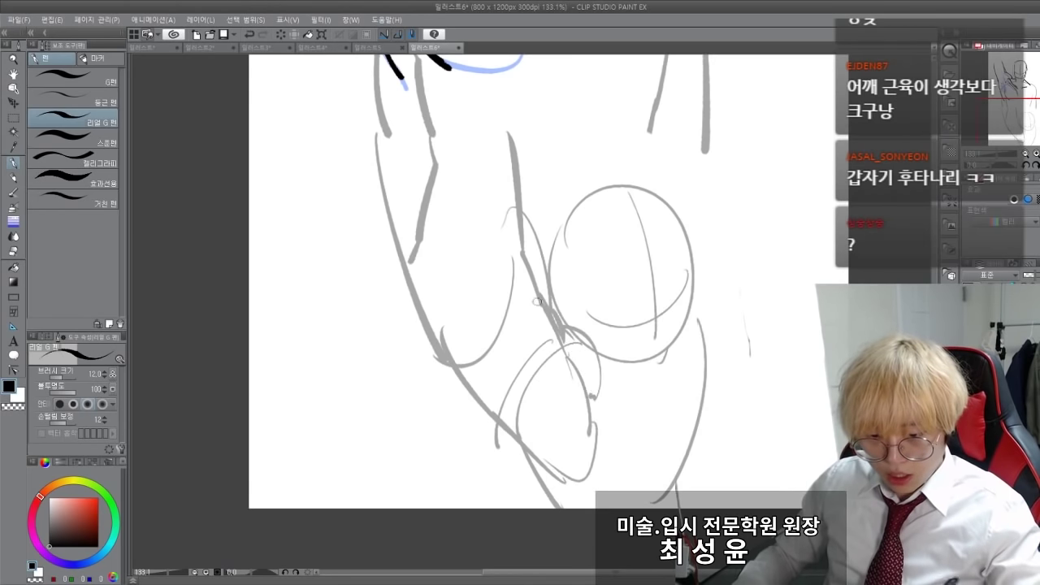
Add an inner upper-arm curve and a thick oval collarbone end below the shoulder in the diagonal view.
left_click_drag(543, 300, 477, 393)
mouse_move(583, 429)
left_mouse_down()
mouse_move(583, 416)
mouse_move(579, 478)
mouse_move(562, 439)
left_mouse_up()
left_click_drag(576, 321, 596, 396)
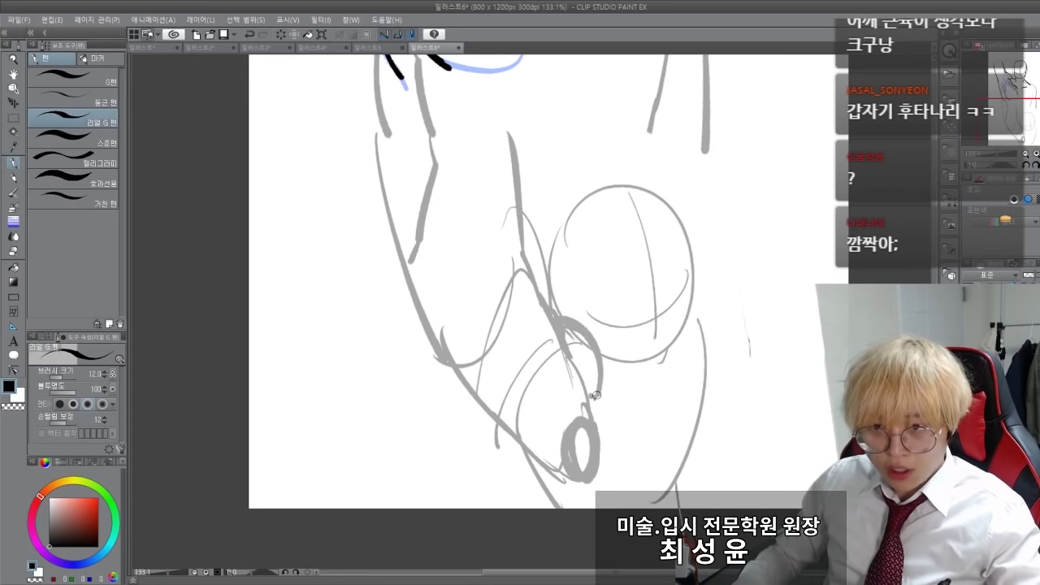
key("ctrl+z")
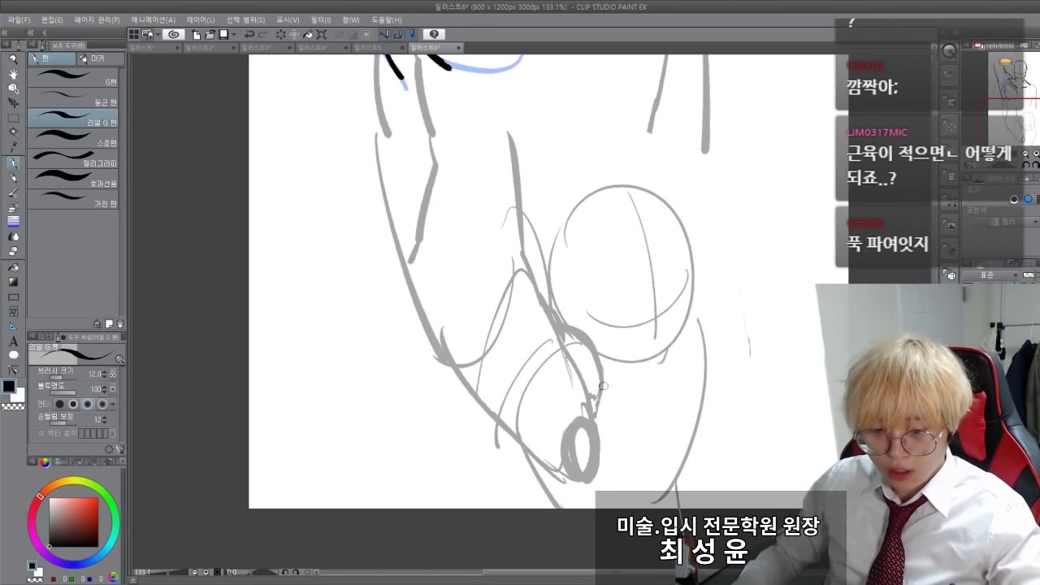
Add the second chest oval and the collarbone line below the turned head, erasing and redrawing the overlapping part.
mouse_move(611, 385)
left_mouse_down()
mouse_move(660, 403)
mouse_move(609, 467)
mouse_move(639, 385)
mouse_move(620, 479)
left_mouse_up()
key("ctrl+z")
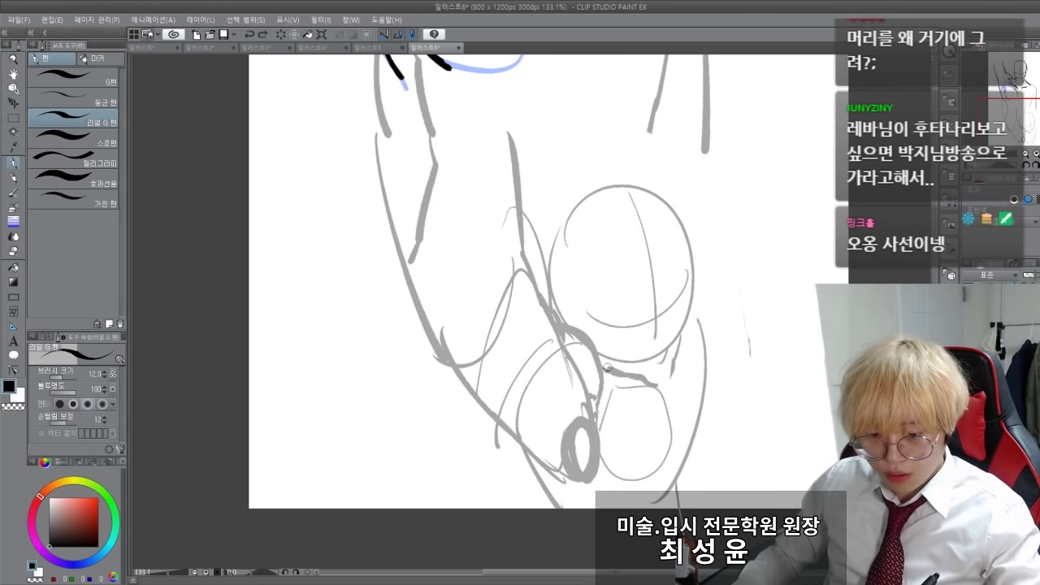
key("e")
mouse_move(657, 385)
left_mouse_down()
mouse_move(616, 376)
mouse_move(647, 380)
mouse_move(615, 385)
left_mouse_up()
key("p")
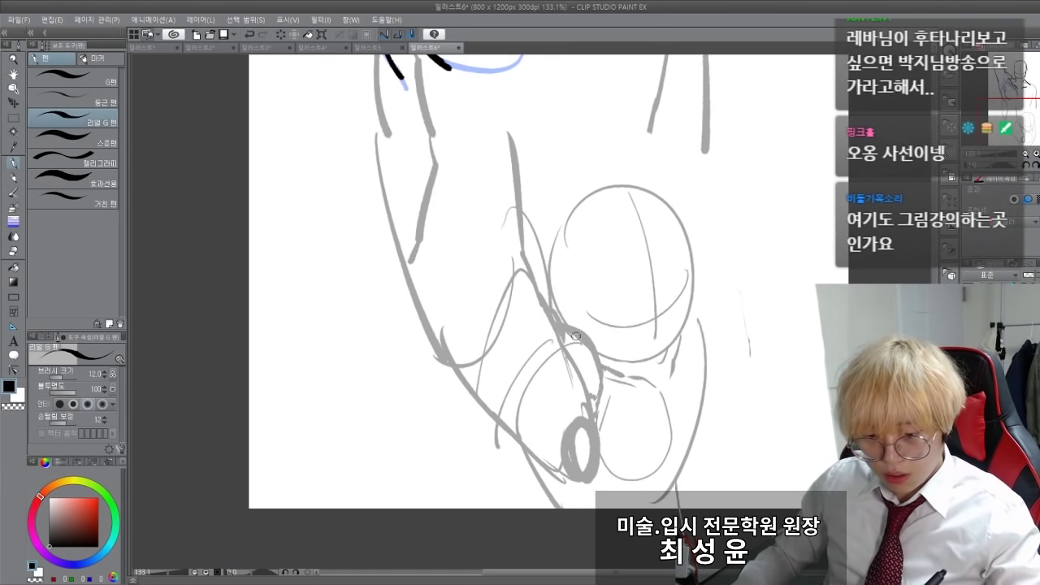
mouse_move(576, 335)
left_mouse_down()
mouse_move(603, 368)
mouse_move(667, 362)
left_mouse_up()
left_click_drag(532, 455, 581, 507)
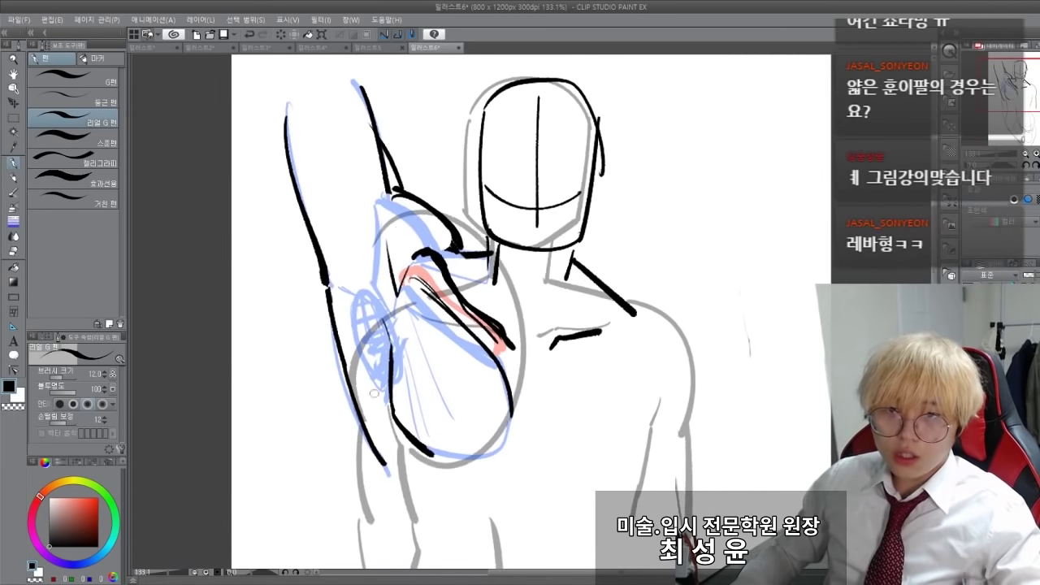
left_click_drag(374, 394, 371, 361)
key("ctrl+z")
mouse_move(316, 401)
left_mouse_down()
mouse_move(334, 241)
mouse_move(321, 26)
left_mouse_up()
mouse_move(547, 324)
left_mouse_down()
mouse_move(509, 266)
mouse_move(581, 490)
left_mouse_up()
key("ctrl+z")
left_click_drag(300, 261, 292, 295)
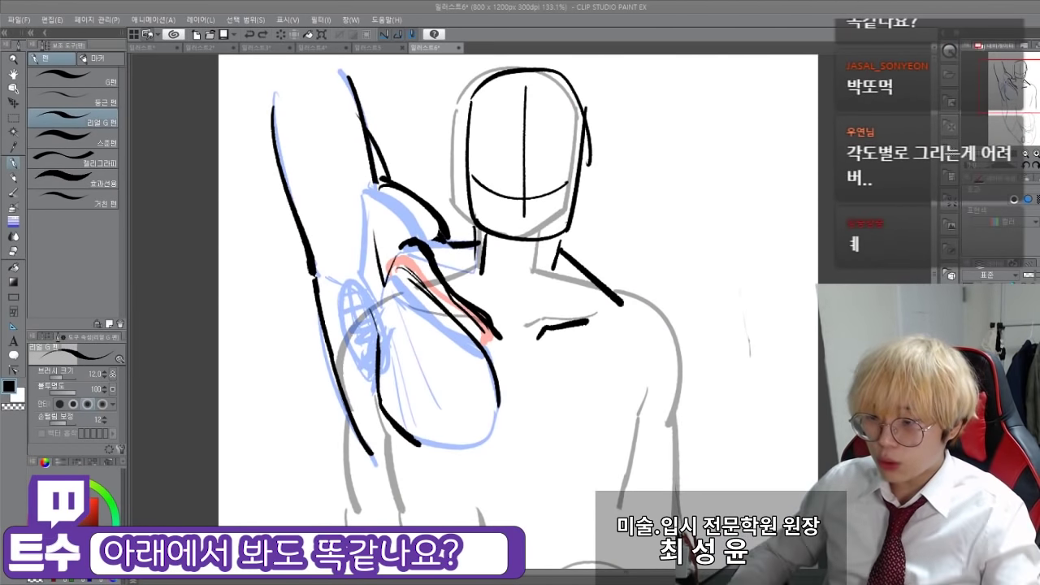
Sketch a small low-angle view beside the large head, with a domed head, slanted shoulder line and raised arm.
left_click_drag(523, 215, 443, 300)
mouse_move(572, 203)
left_mouse_down()
mouse_move(562, 258)
mouse_move(597, 190)
mouse_move(549, 188)
left_mouse_up()
key("ctrl+z")
key("ctrl+z")
mouse_move(649, 247)
left_mouse_down()
mouse_move(562, 245)
mouse_move(669, 231)
mouse_move(713, 250)
mouse_move(702, 309)
mouse_move(594, 154)
mouse_move(644, 221)
left_mouse_up()
left_click_drag(621, 153, 630, 215)
mouse_move(592, 174)
left_mouse_down()
mouse_move(655, 193)
mouse_move(659, 232)
left_mouse_up()
mouse_move(649, 308)
left_mouse_down()
mouse_move(560, 181)
mouse_move(624, 203)
left_mouse_up()
left_click_drag(546, 133, 587, 180)
mouse_move(519, 159)
left_mouse_down()
mouse_move(580, 203)
mouse_move(582, 225)
mouse_move(580, 214)
mouse_move(651, 229)
left_mouse_up()
key("e")
key("p")
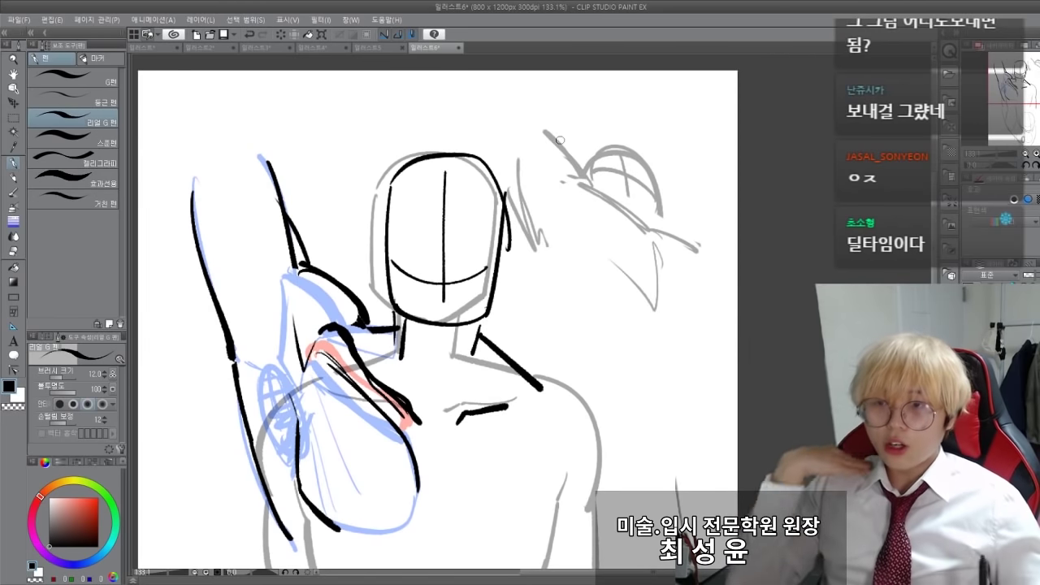
Sketch a top view of the body below the small sketch: a round head surrounded by the shoulders and chest.
mouse_move(618, 311)
left_mouse_down()
mouse_move(642, 402)
mouse_move(561, 356)
left_mouse_up()
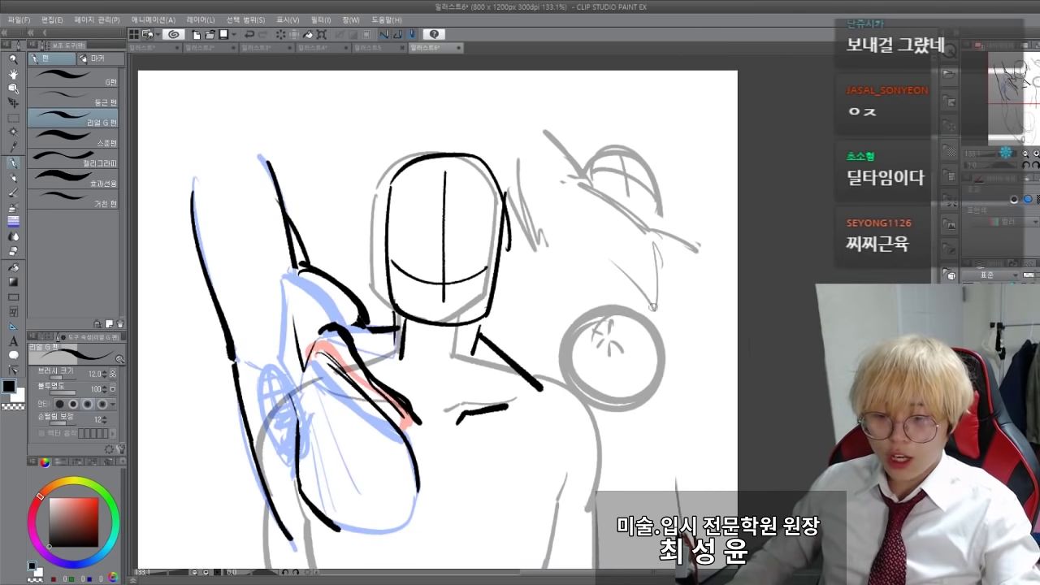
mouse_move(653, 306)
left_mouse_down()
mouse_move(625, 420)
mouse_move(540, 378)
left_mouse_up()
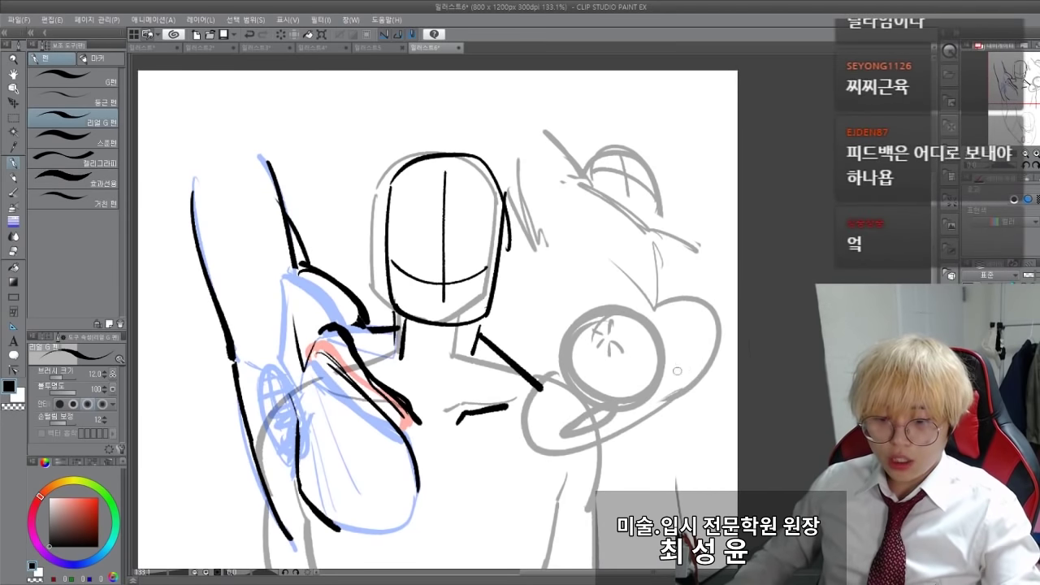
mouse_move(649, 402)
left_mouse_down()
mouse_move(697, 347)
mouse_move(605, 451)
mouse_move(576, 447)
left_mouse_up()
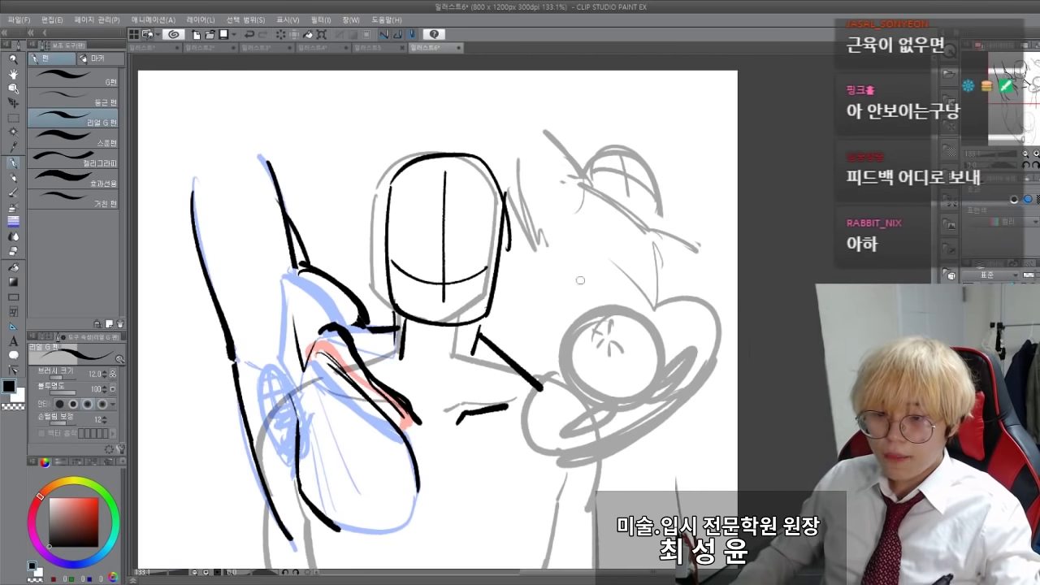
left_click_drag(304, 309, 319, 151)
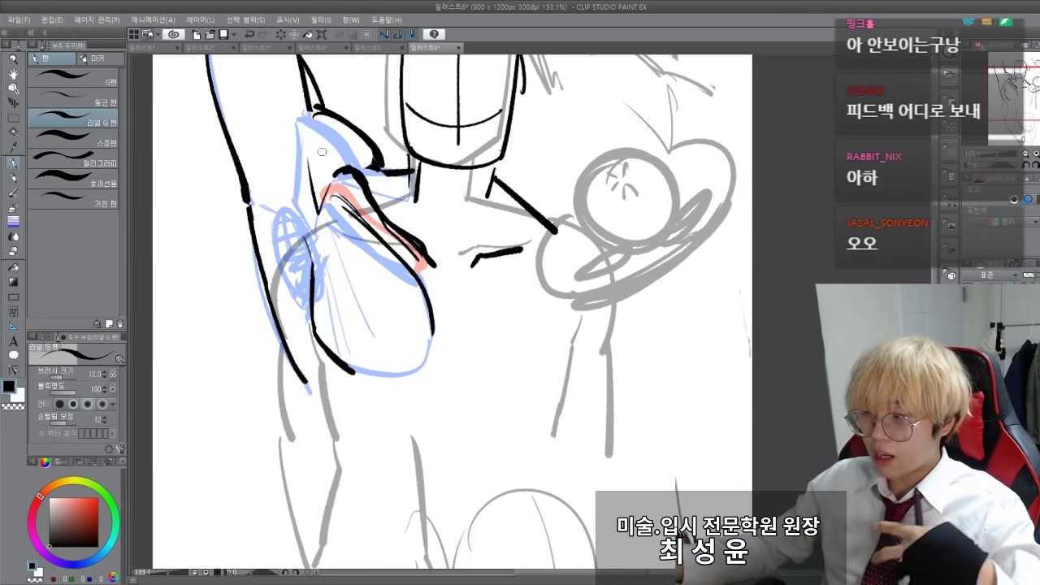
scroll(548, 152, "up", 4)
mouse_move(547, 153)
left_mouse_down()
mouse_move(689, 244)
mouse_move(507, 244)
left_mouse_up()
key("ctrl+z")
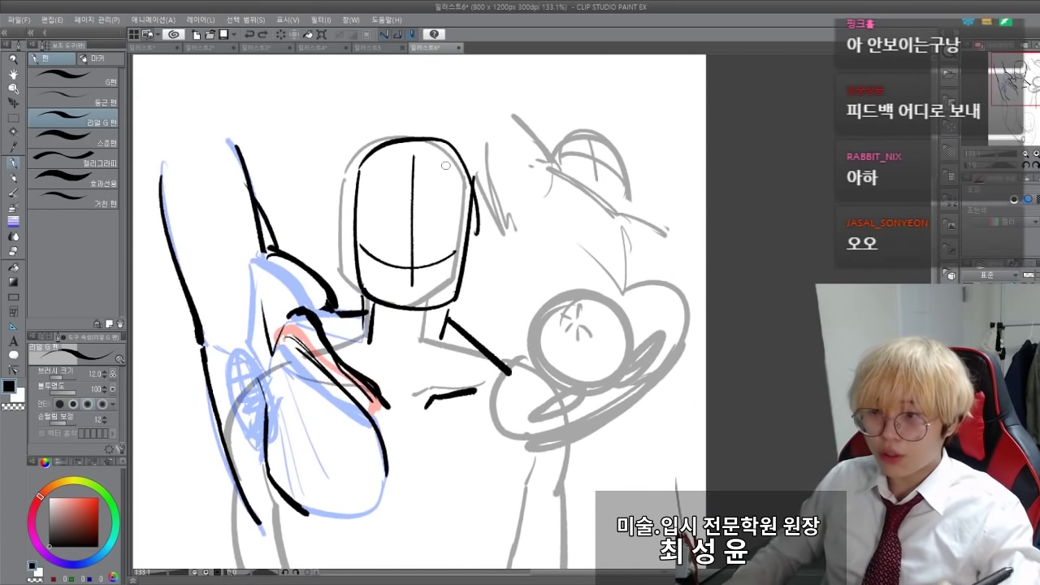
scroll(374, 190, "up", 3)
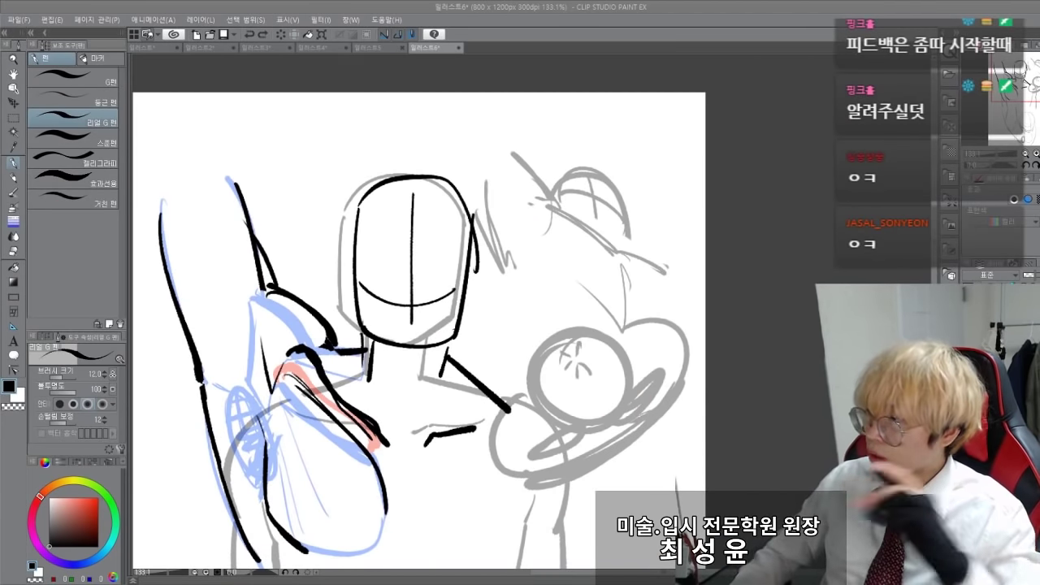
Create a new 800 x 1200 px canvas at 300 dpi and display it at 100%.
key("ctrl+n")
key("Return")
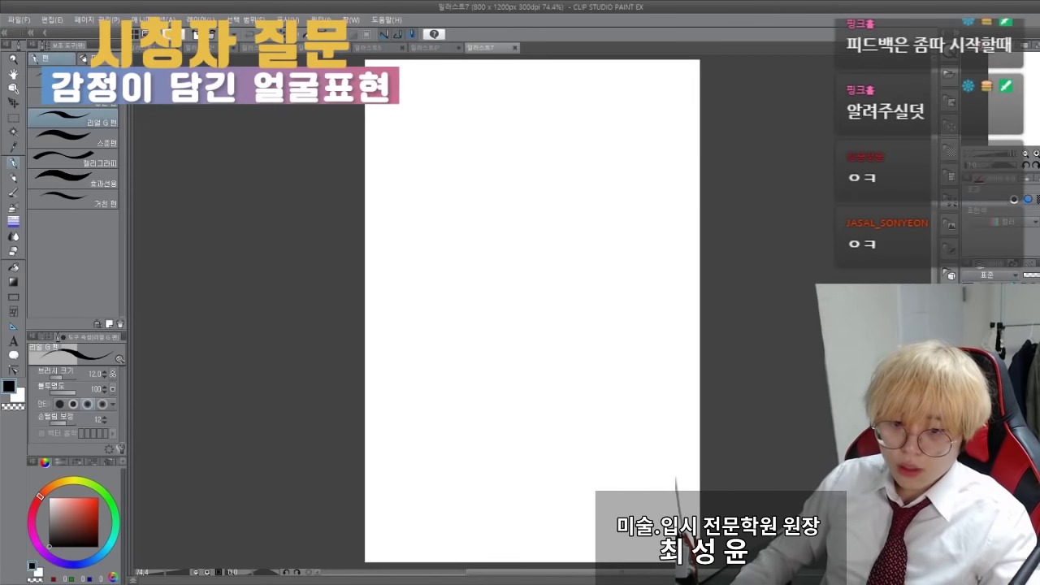
key("ctrl+alt+0")
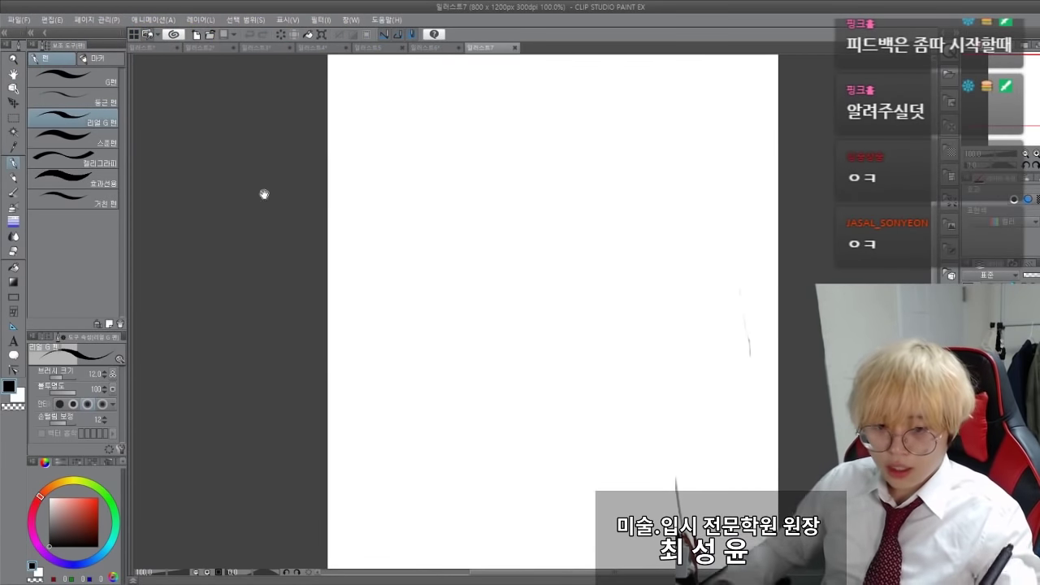
Draw a blank front-view head outline with a pointed chin and two ears near the canvas's upper-left corner.
left_click_drag(413, 155, 417, 336)
key("ctrl+z")
mouse_move(356, 187)
left_mouse_down()
mouse_move(493, 193)
mouse_move(476, 333)
mouse_move(372, 326)
mouse_move(367, 311)
mouse_move(375, 325)
mouse_move(478, 319)
left_mouse_up()
key("e")
key("p")
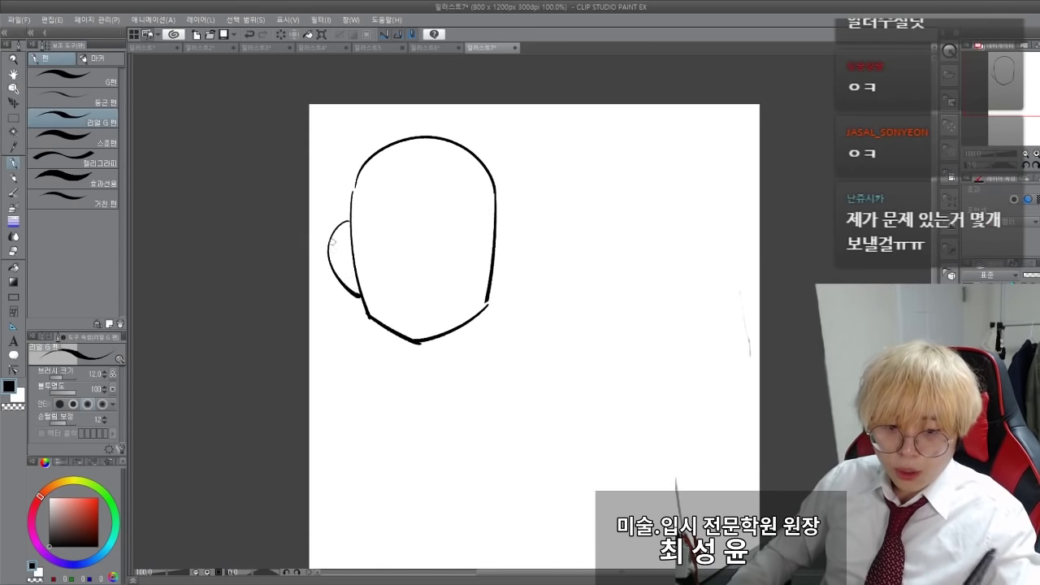
Select the head with a rectangular selection and place a copy of it beside the original.
left_click(14, 119)
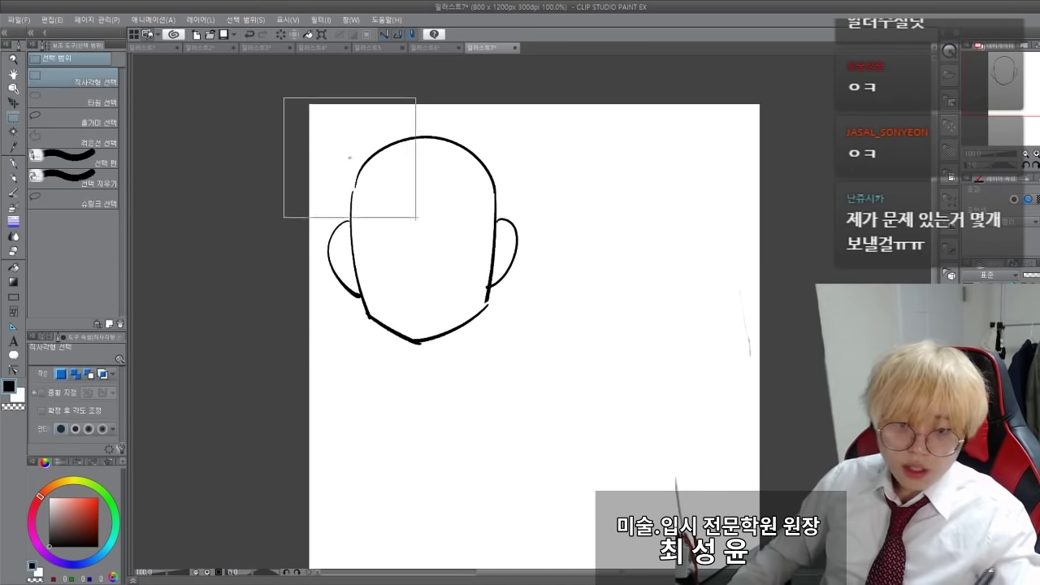
left_click_drag(294, 104, 552, 378)
key("ctrl+c")
key("ctrl+v")
key("ctrl+t")
mouse_move(380, 317)
left_mouse_down()
mouse_move(587, 328)
mouse_move(600, 311)
left_mouse_up()
key("Return")
Copy the first head again and position the duplicate directly below the original.
left_click_drag(284, 88, 536, 405)
key("ctrl+c")
key("ctrl+v")
key("ctrl+t")
left_click_drag(395, 291, 389, 578)
key("Return")
left_click_drag(233, 415, 235, 239)
key("ctrl+t")
mouse_move(397, 375)
left_mouse_down()
mouse_move(399, 356)
mouse_move(402, 363)
left_mouse_up()
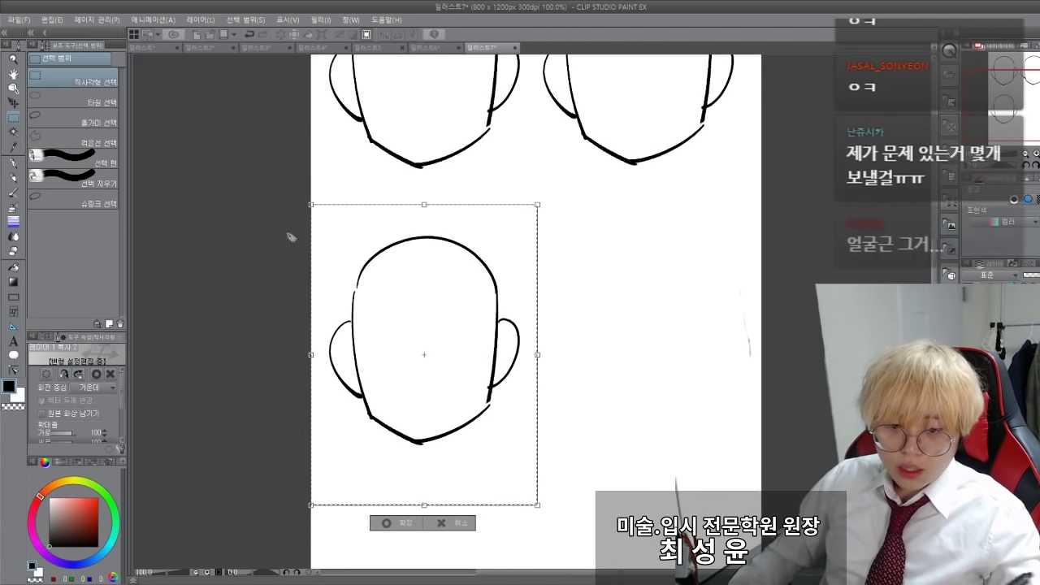
key("Return")
Place a fourth copy of the head below the second one, completing a two-by-two grid, and return to the pen.
scroll(280, 293, "up", 3)
left_click_drag(289, 91, 547, 362)
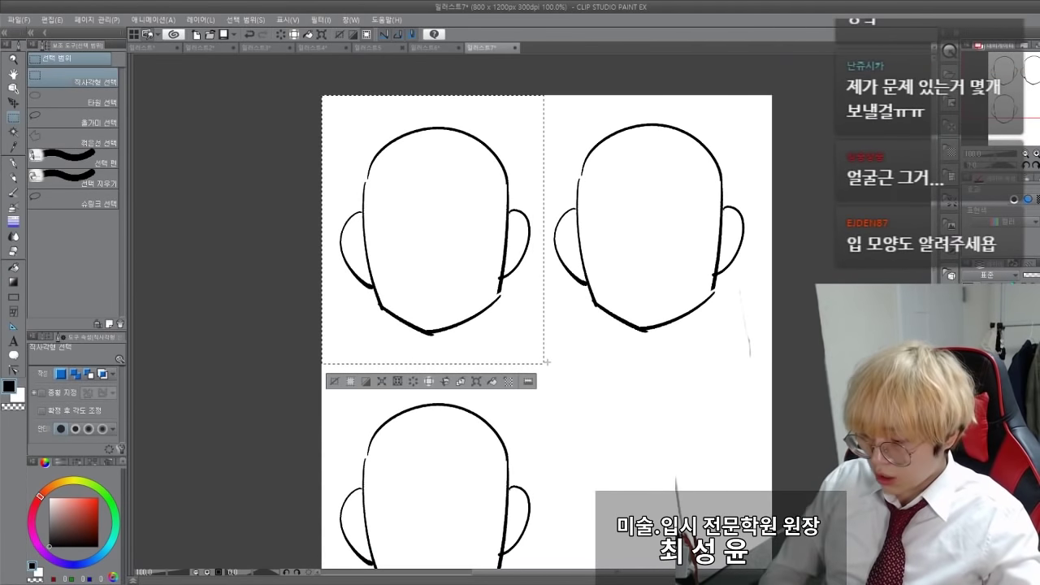
key("ctrl+c")
key("ctrl+v")
key("ctrl+t")
left_click_drag(431, 289, 652, 575)
key("Return")
key("ctrl+t")
left_click_drag(605, 524, 578, 434)
key("Return")
key("p")
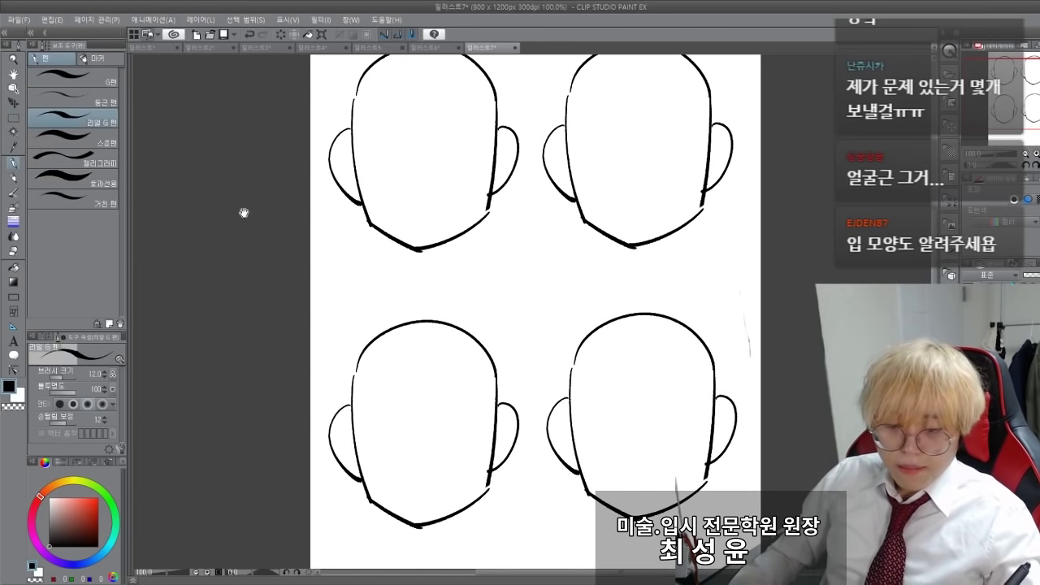
left_click_drag(245, 219, 241, 243)
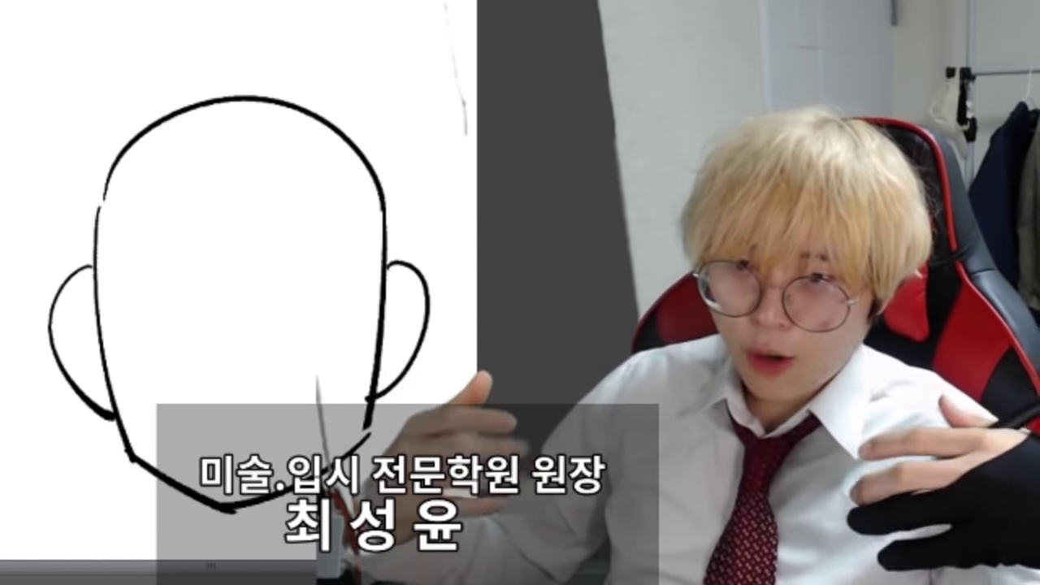
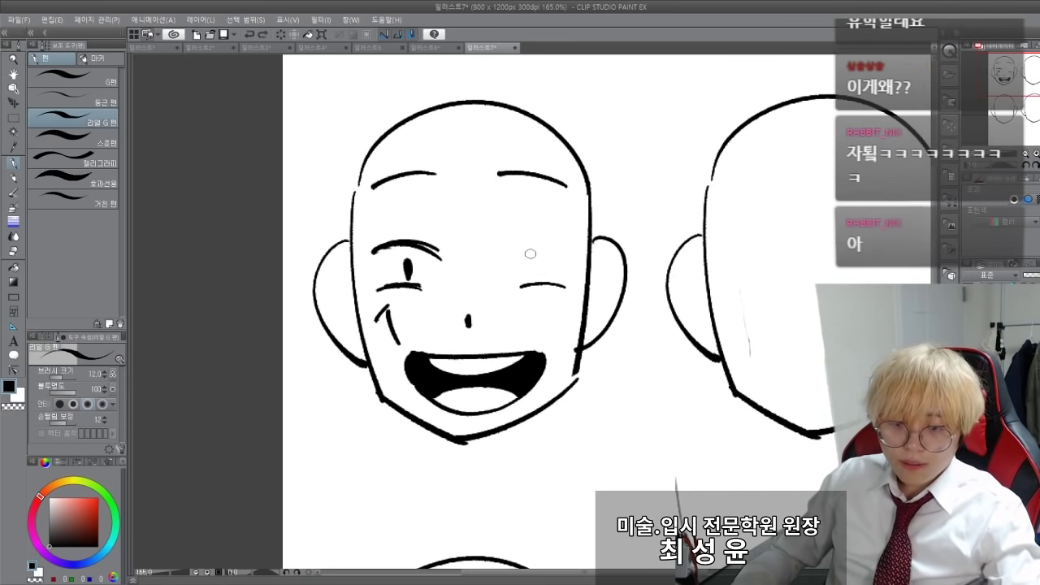
Finish the laughing face's second eye with a pupil and a thick arched upper eyelid matching the first eye.
key("ctrl+z")
mouse_move(535, 259)
left_mouse_down()
mouse_move(536, 269)
mouse_move(571, 253)
left_mouse_up()
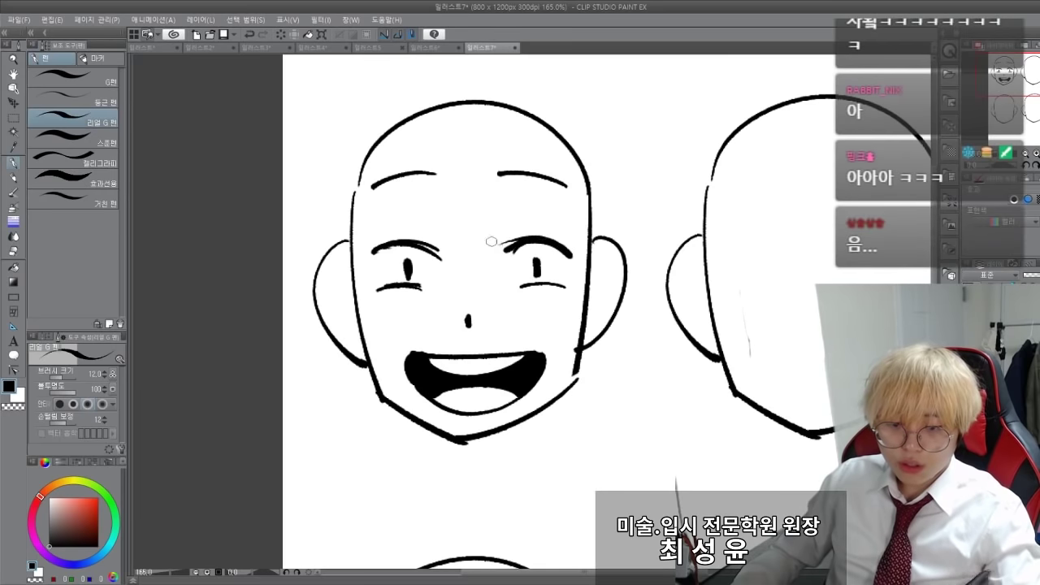
key("ctrl+z")
key("ctrl+z")
mouse_move(504, 254)
left_mouse_down()
mouse_move(547, 242)
mouse_move(568, 248)
left_mouse_up()
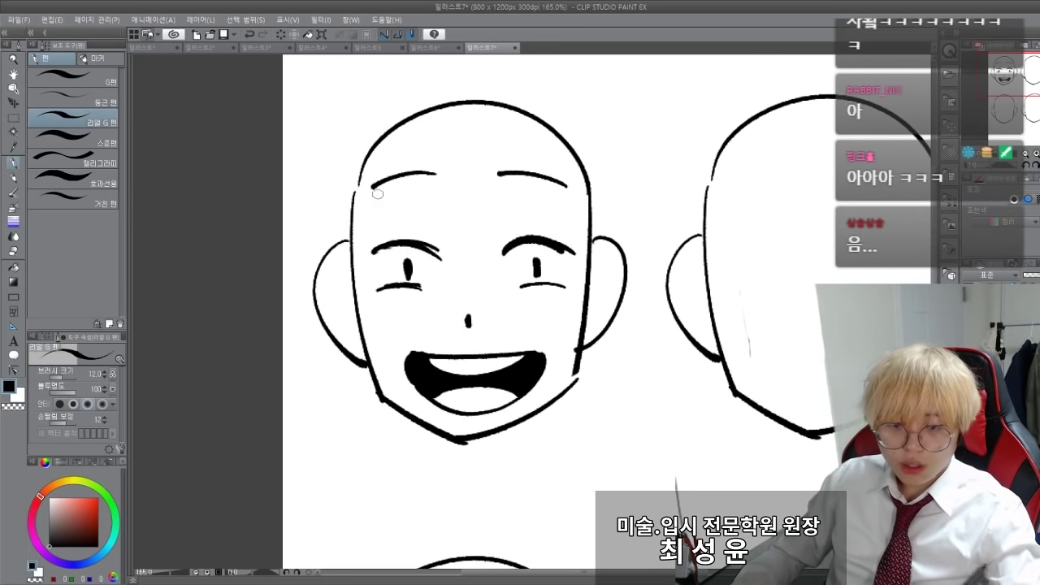
Erase the laughing face's flat eyebrows, redraw them higher and steeply arched, and thicken both pupils.
key("e")
left_click_drag(379, 181, 586, 181)
key("p")
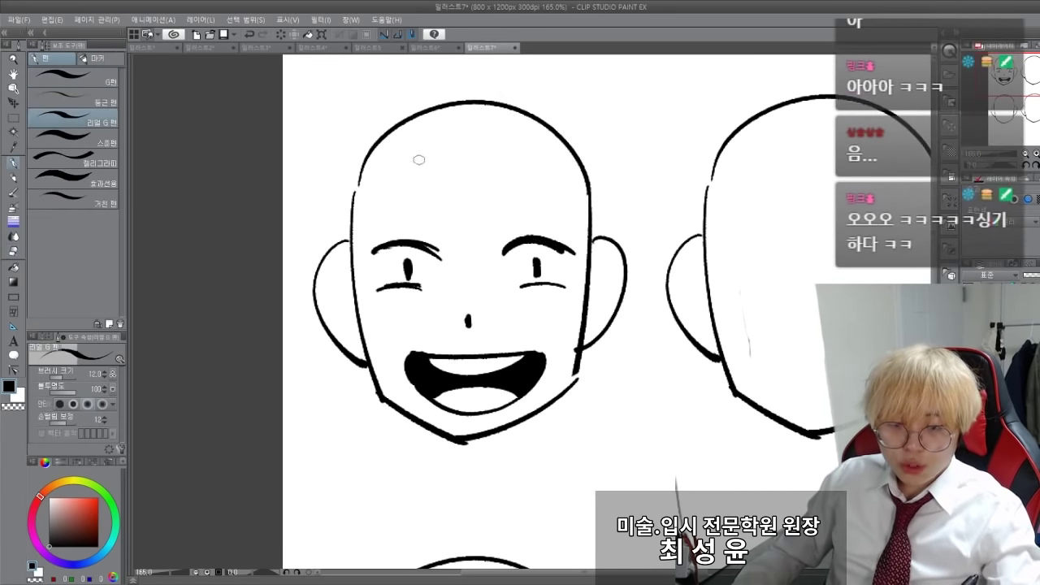
left_click_drag(429, 154, 377, 183)
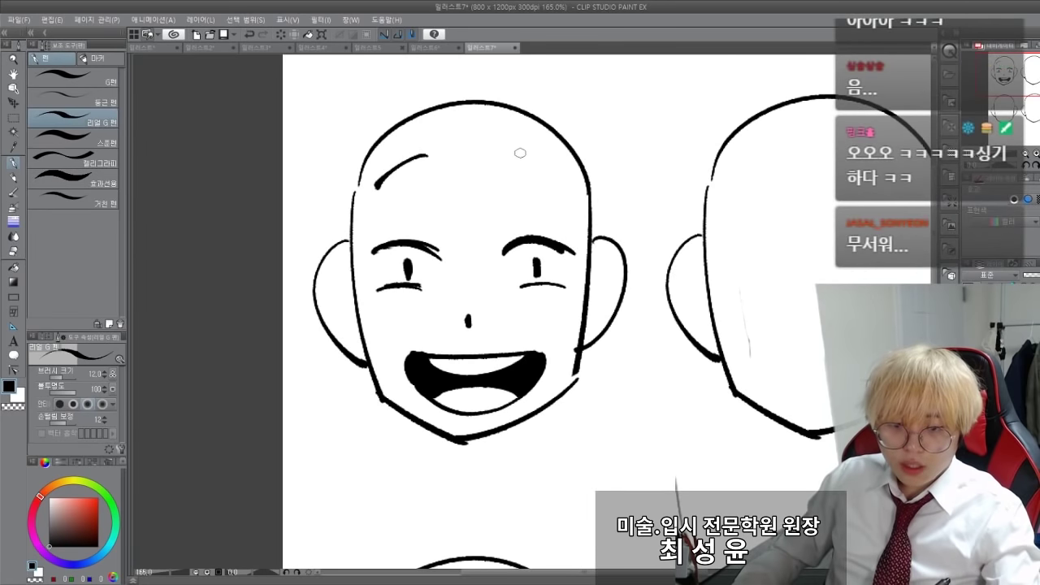
left_click_drag(520, 153, 563, 184)
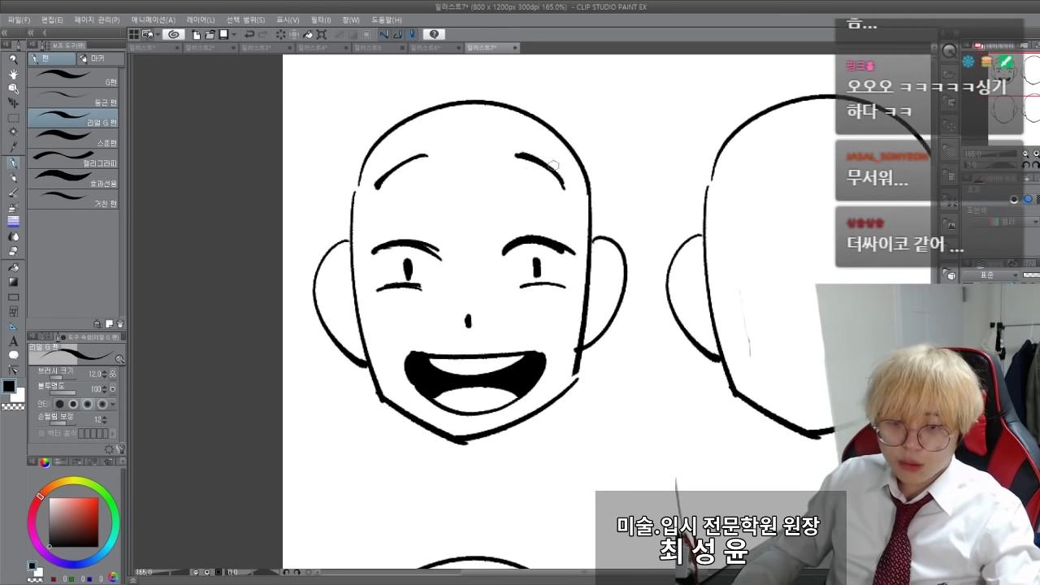
left_click_drag(417, 152, 377, 182)
left_click_drag(407, 255, 396, 259)
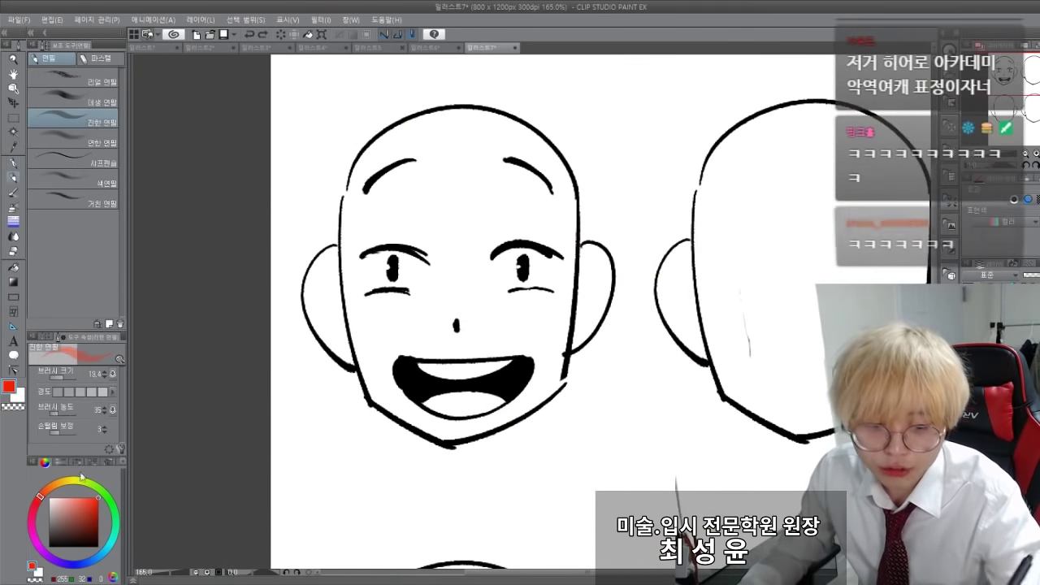
Sketch pencil arrows over the laughing face's cheeks and eyebrows to show the features being pulled upward.
left_click_drag(373, 345, 370, 308)
key("ctrl+z")
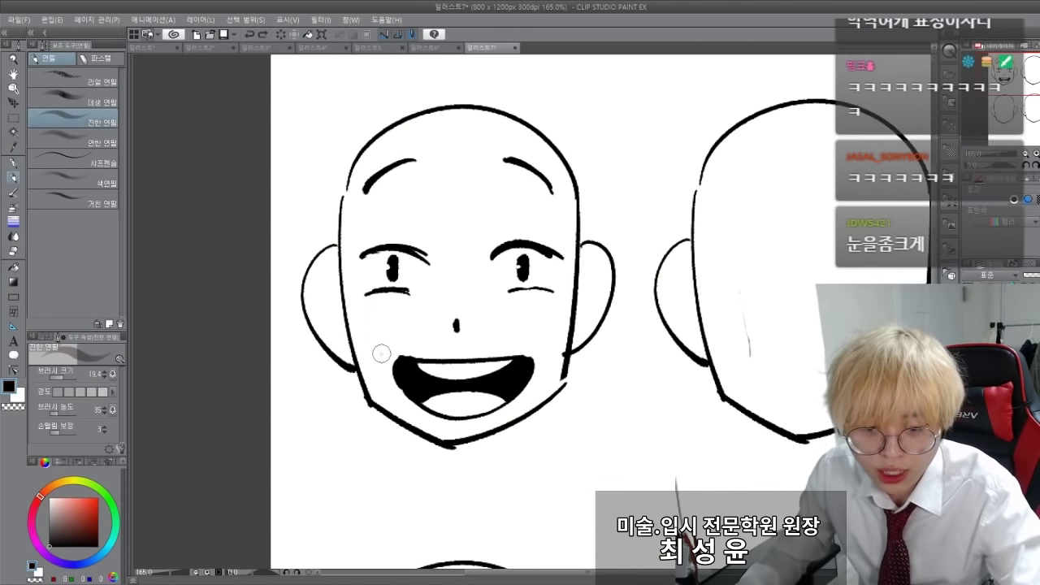
left_click_drag(382, 355, 373, 309)
mouse_move(358, 333)
left_mouse_down()
mouse_move(373, 305)
mouse_move(393, 329)
left_mouse_up()
left_click_drag(533, 352, 543, 310)
left_click_drag(542, 310, 528, 329)
left_click_drag(543, 308, 557, 330)
mouse_move(386, 226)
left_mouse_down()
mouse_move(390, 183)
mouse_move(368, 209)
left_mouse_up()
mouse_move(394, 181)
left_mouse_down()
mouse_move(369, 207)
mouse_move(397, 191)
left_mouse_up()
mouse_move(520, 235)
left_mouse_down()
mouse_move(510, 180)
mouse_move(536, 199)
left_mouse_up()
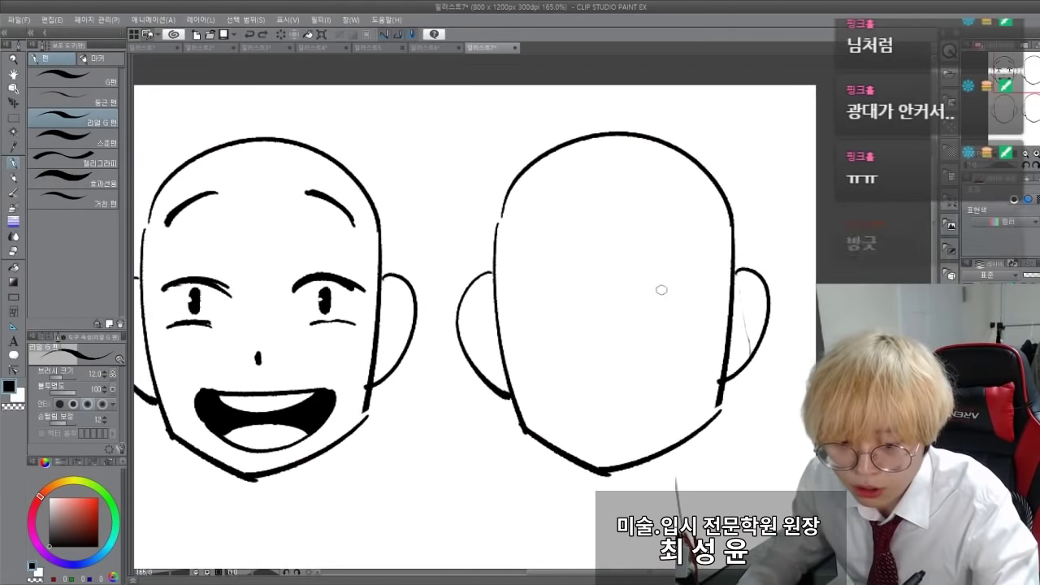
left_click_drag(656, 173, 661, 432)
left_click_drag(719, 321, 655, 396)
left_click_drag(582, 184, 562, 411)
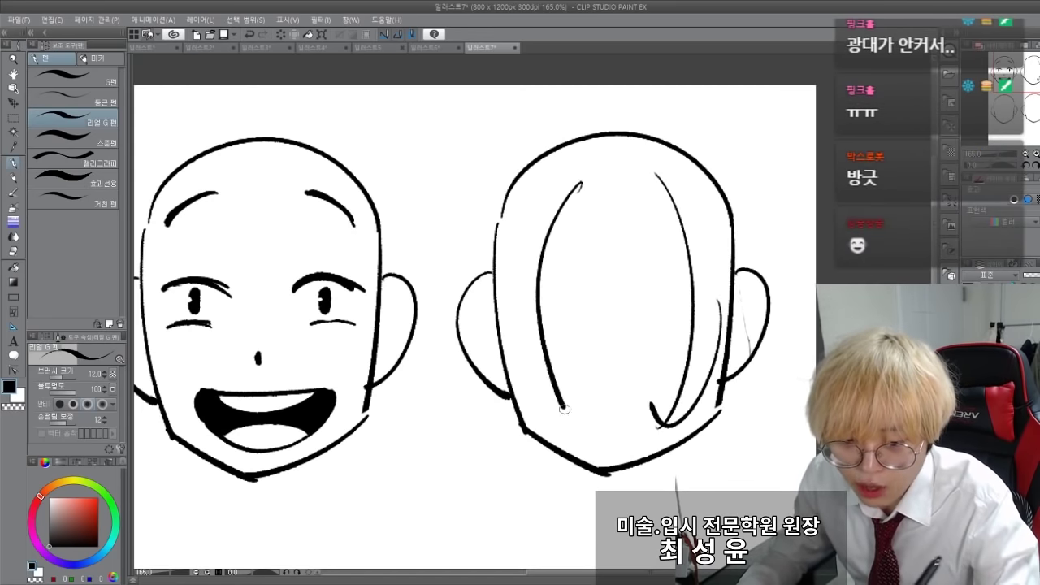
left_click_drag(529, 366, 582, 367)
key("ctrl+z")
key("ctrl+z")
key("ctrl+z")
key("ctrl+z")
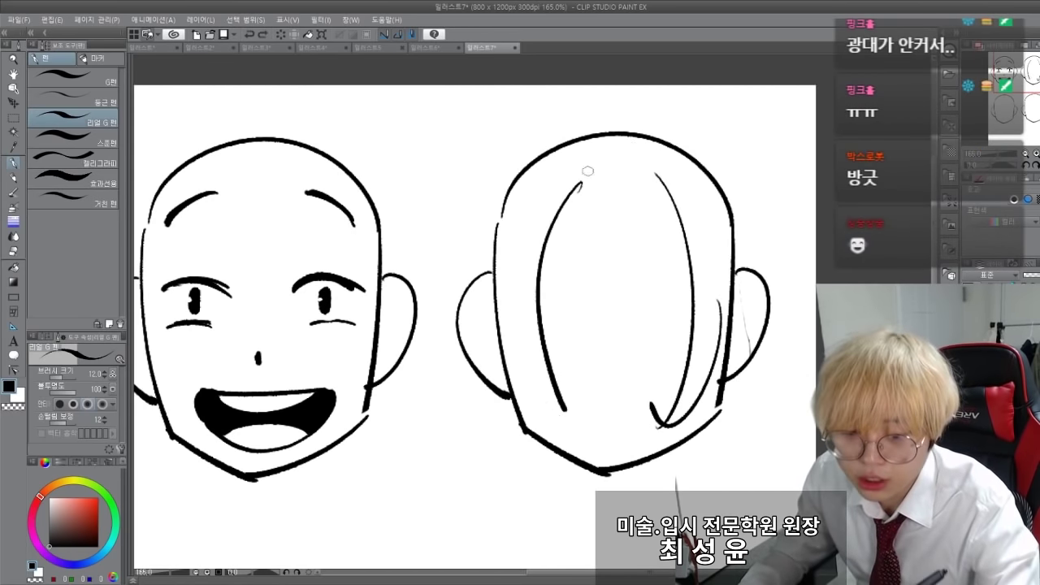
Draw sad drooping eyes on the second head, with sloping upper lids, curved lower lids and narrow vertical pupils.
left_click_drag(717, 299, 655, 286)
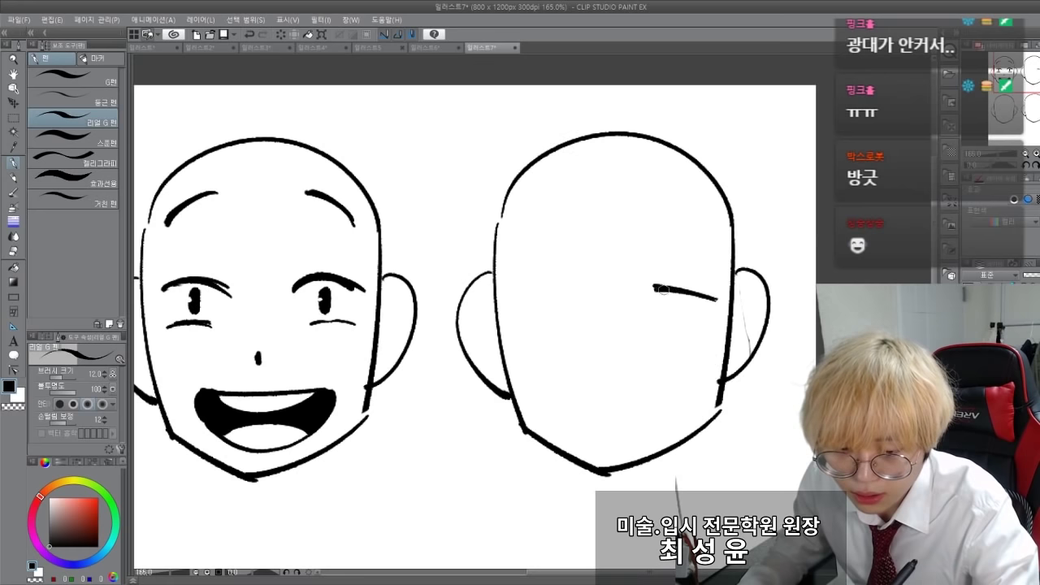
left_click_drag(689, 327, 650, 318)
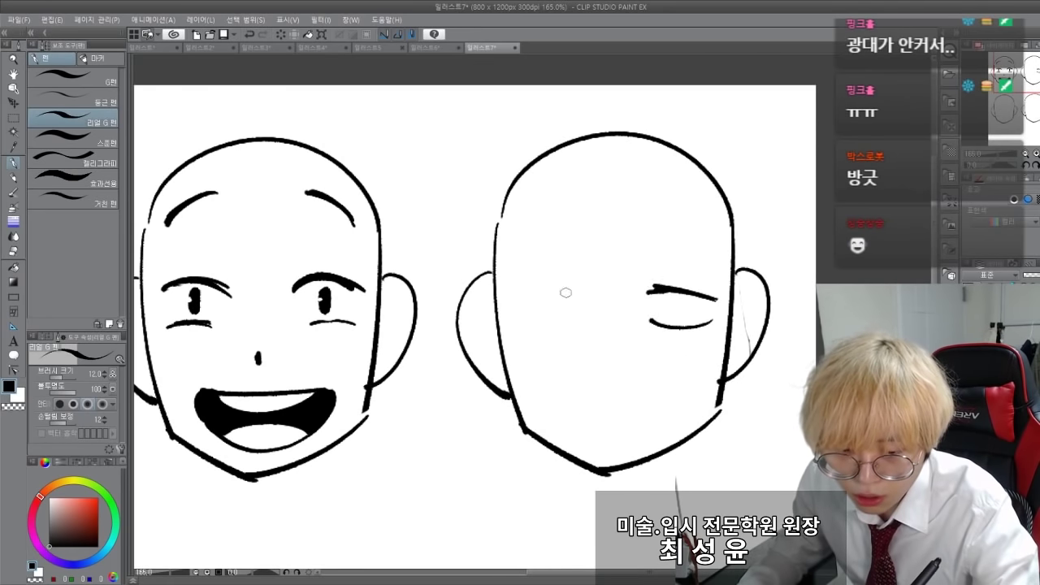
left_click_drag(534, 291, 527, 293)
left_click_drag(572, 289, 504, 295)
key("ctrl+z")
key("ctrl+z")
left_click_drag(579, 319, 516, 316)
key("ctrl+z")
mouse_move(579, 319)
left_mouse_down()
mouse_move(515, 314)
mouse_move(553, 325)
left_mouse_up()
left_click_drag(674, 307, 674, 326)
Draw worried eyebrows raised at the inner ends on the sad face and erase part of one lower eyelid.
left_click_drag(715, 250, 650, 238)
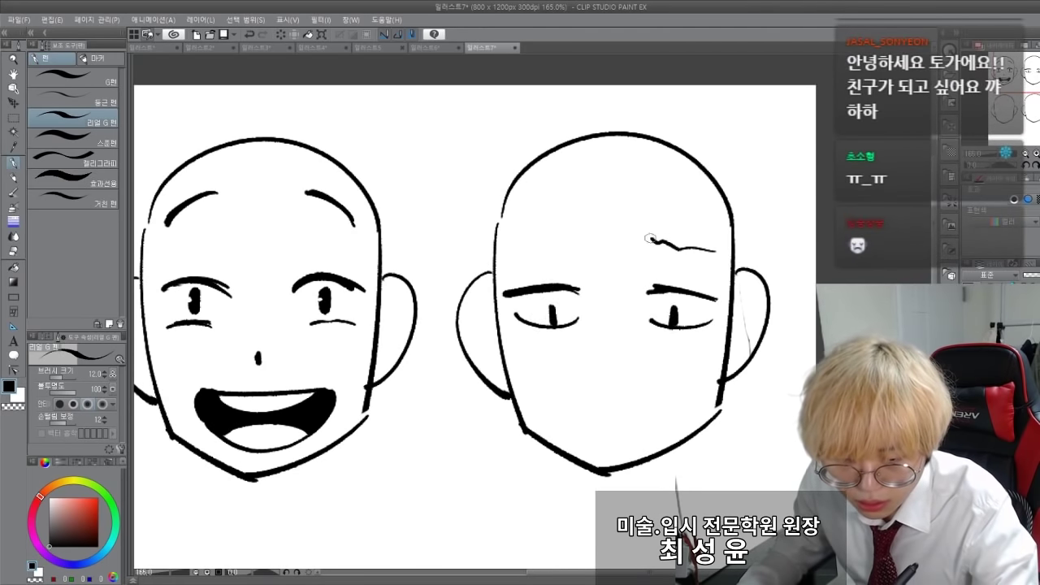
left_click_drag(579, 238, 520, 259)
mouse_move(621, 427)
left_mouse_down()
mouse_move(599, 440)
mouse_move(632, 441)
mouse_move(634, 456)
mouse_move(587, 442)
left_mouse_up()
key("ctrl+z")
key("e")
mouse_move(681, 334)
left_mouse_down()
mouse_move(669, 301)
mouse_move(679, 326)
left_mouse_up()
key("p")
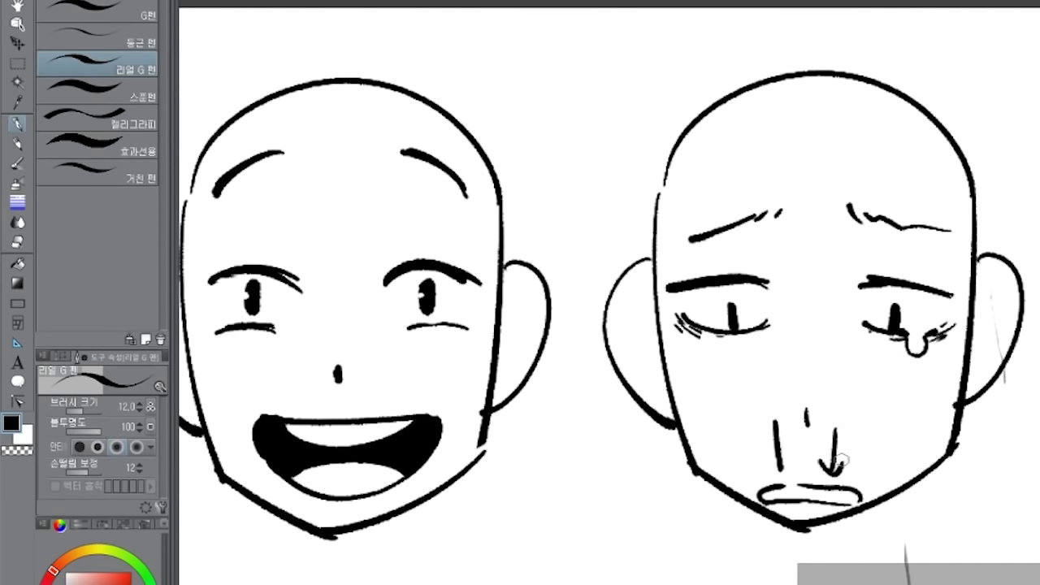
Undo the vertical guide strokes and arrow between the sad face's nose and mouth.
key("ctrl+z")
key("ctrl+z")
key("ctrl+z")
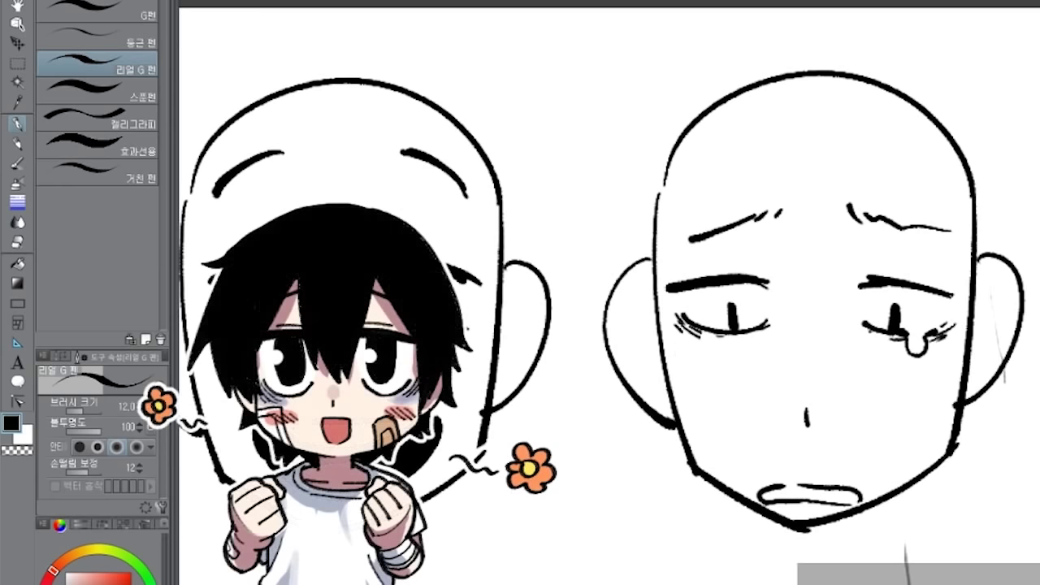
left_click_drag(575, 491, 578, 474)
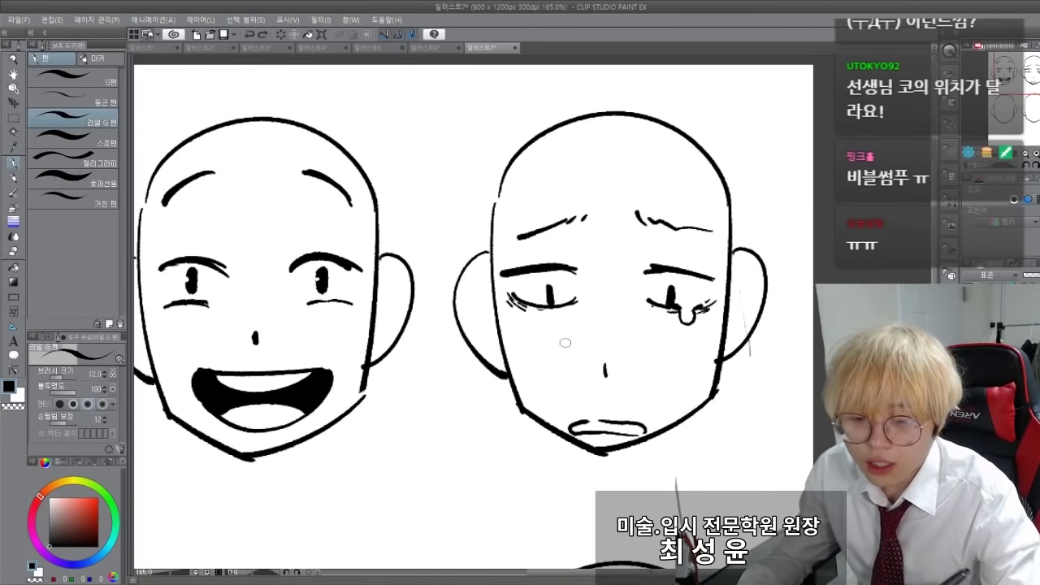
Erase the sad face's nose and mouth and try redrawing both higher on the face.
key("e")
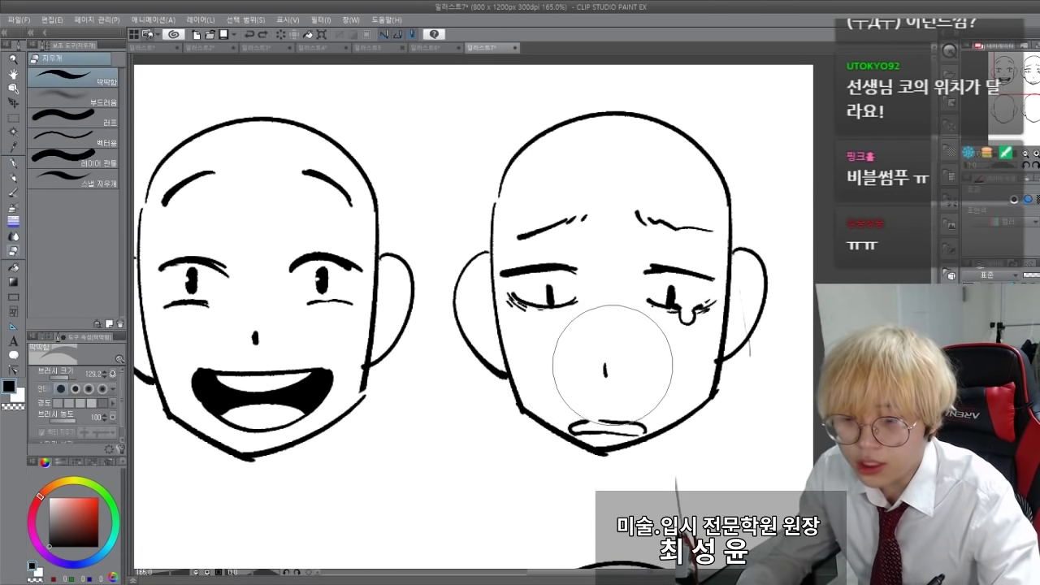
left_click_drag(600, 375, 602, 374)
key("p")
left_click_drag(607, 335, 606, 348)
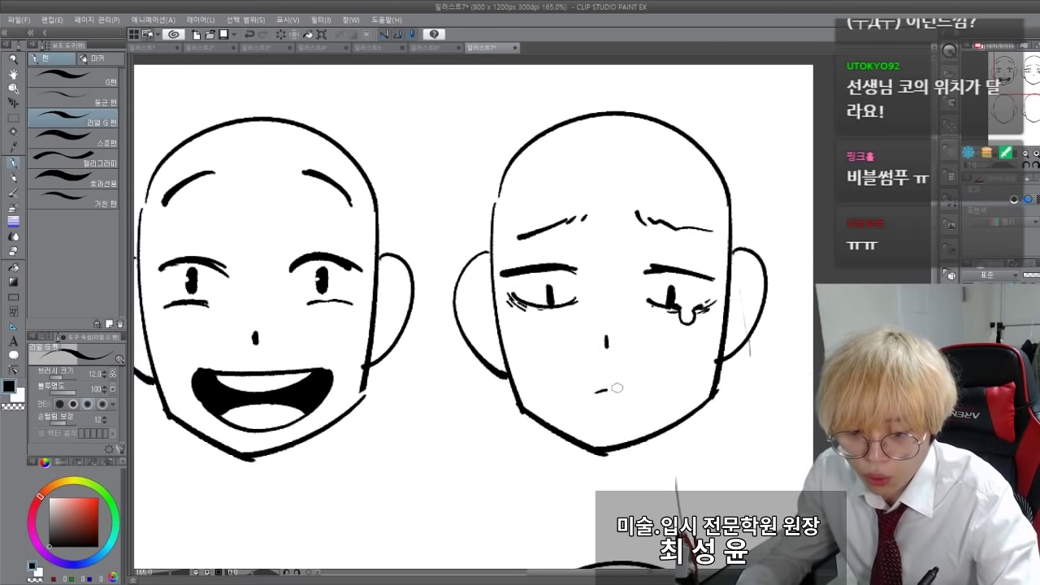
mouse_move(617, 389)
left_mouse_down()
mouse_move(608, 409)
mouse_move(573, 402)
left_mouse_up()
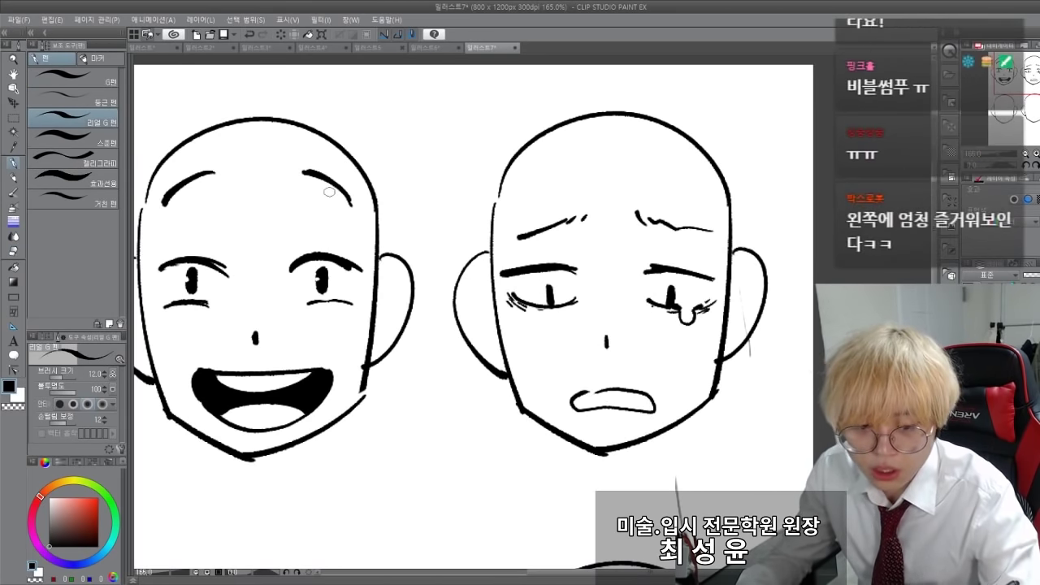
key("ctrl+z")
key("ctrl+z")
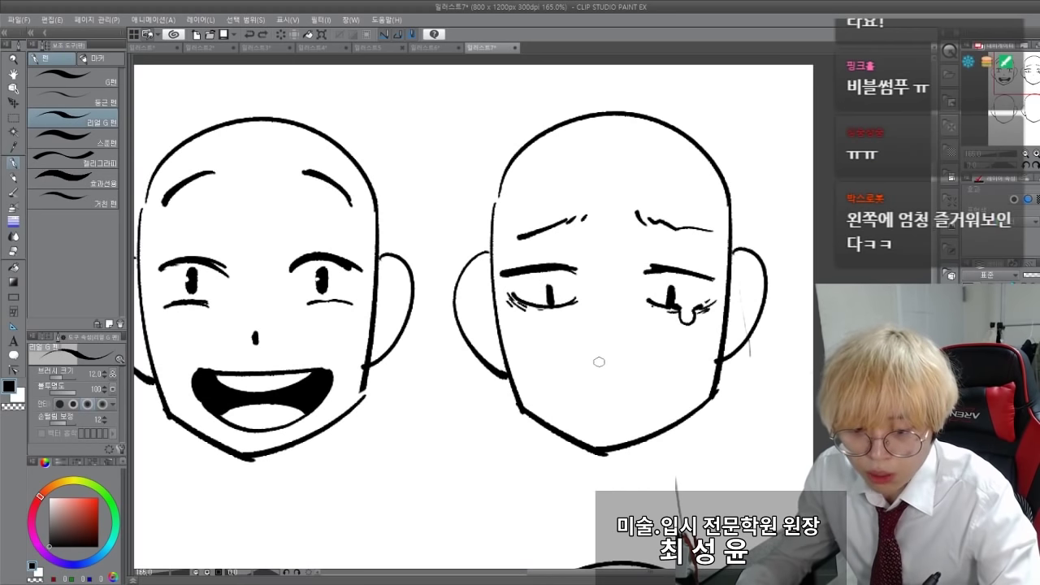
Redraw the sad face's nose low and its downturned mouth close to the chin.
left_click_drag(596, 415, 649, 428)
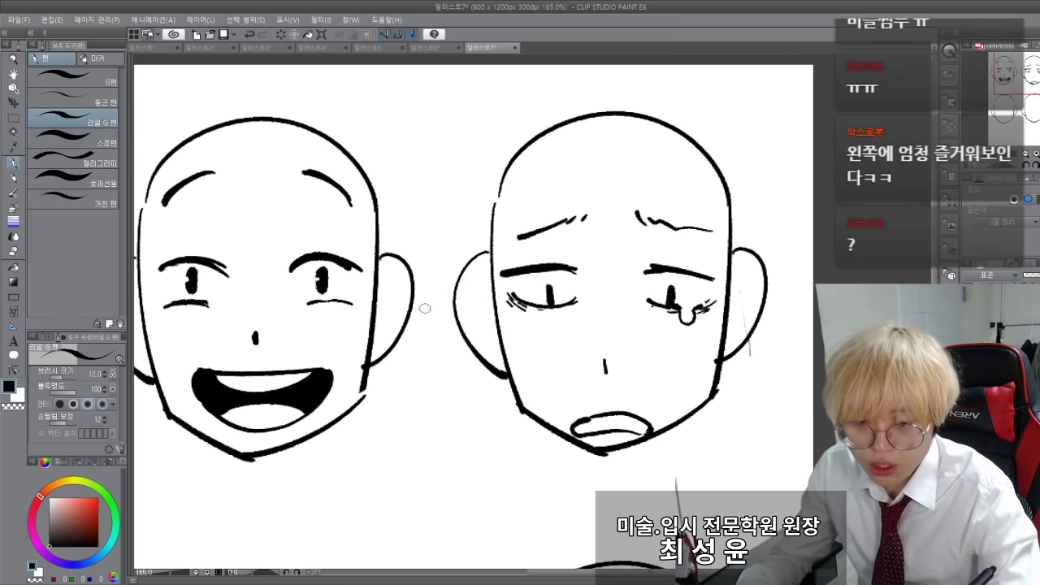
left_click_drag(432, 293, 422, 292)
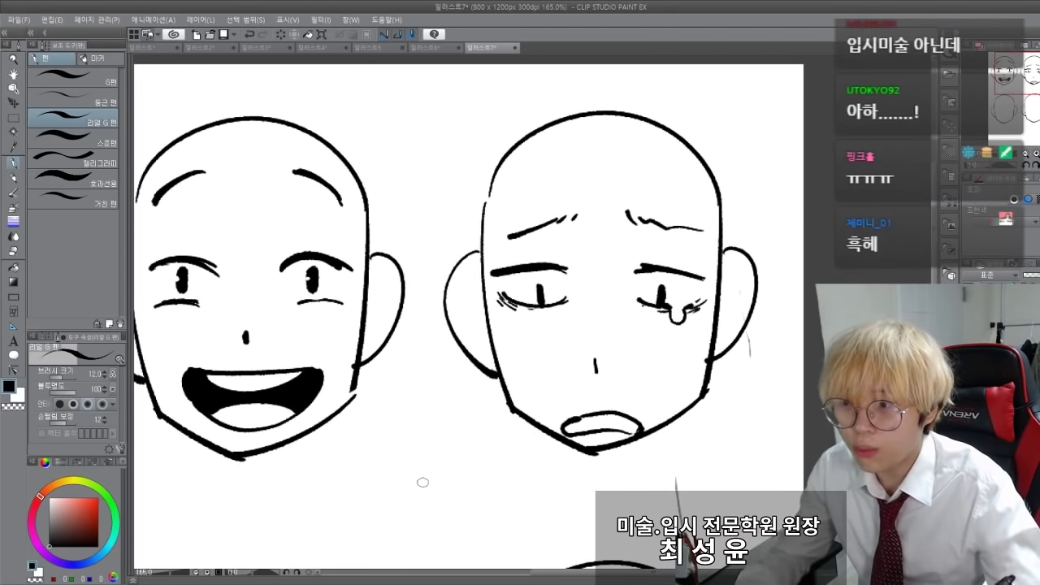
Draw wide-open eyes on the lower-left head with arched upper lids, straight lower lids and dot pupils.
left_click_drag(282, 456, 325, 442)
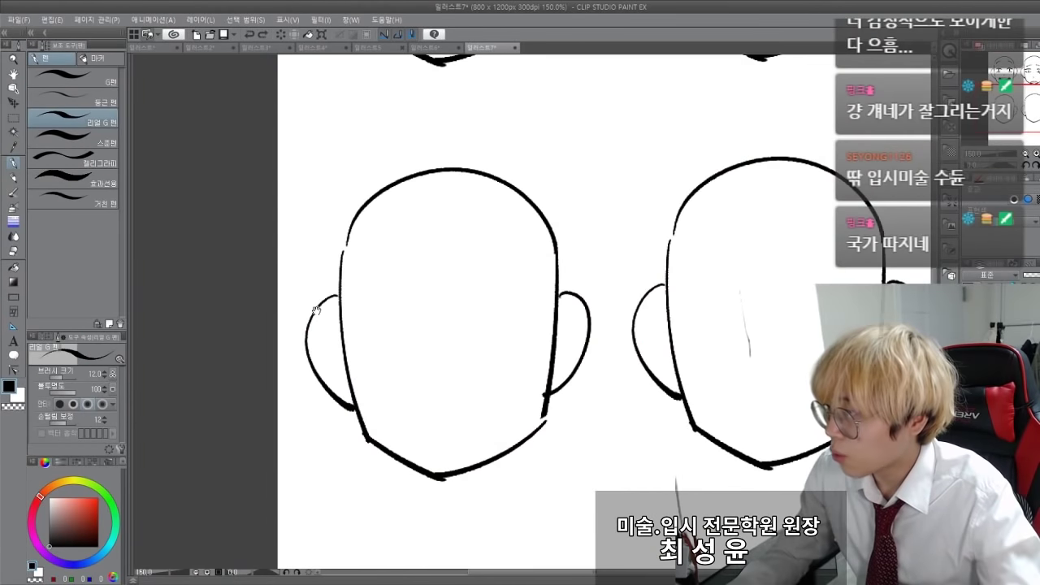
left_click_drag(246, 277, 246, 294)
mouse_move(482, 308)
left_mouse_down()
mouse_move(535, 324)
mouse_move(492, 303)
left_mouse_up()
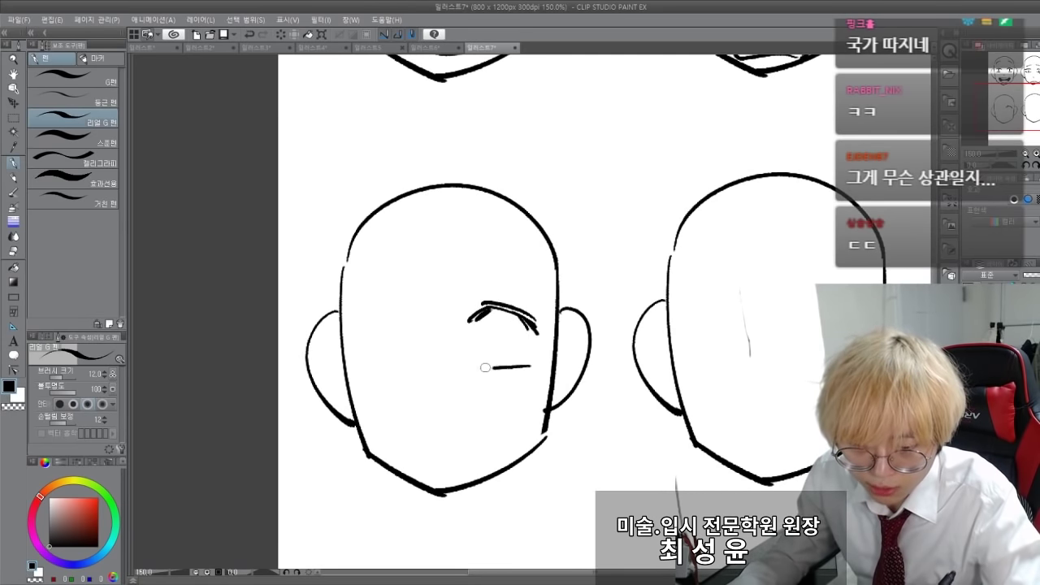
left_click_drag(485, 367, 475, 368)
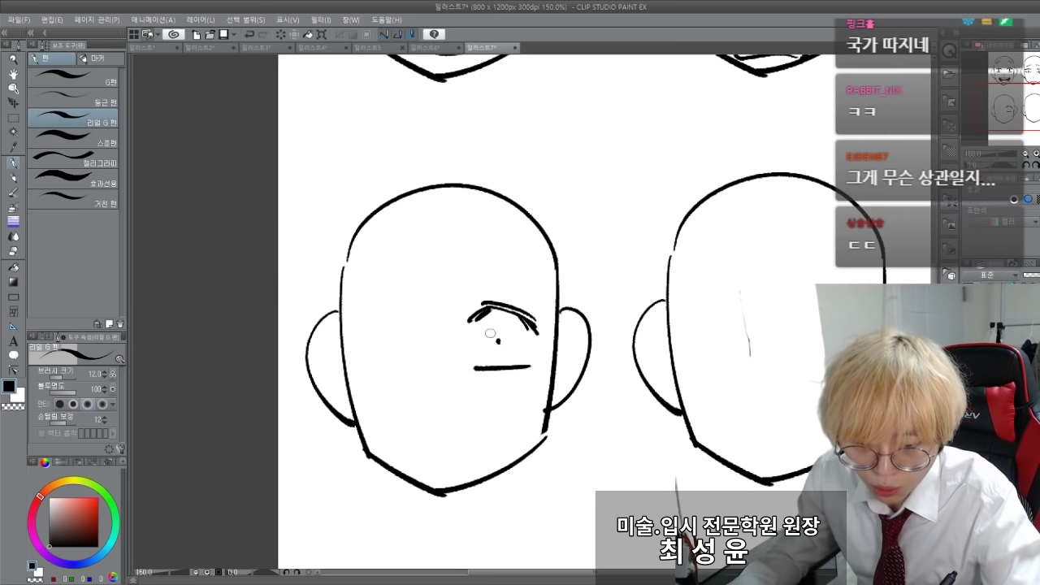
left_click_drag(408, 306, 354, 319)
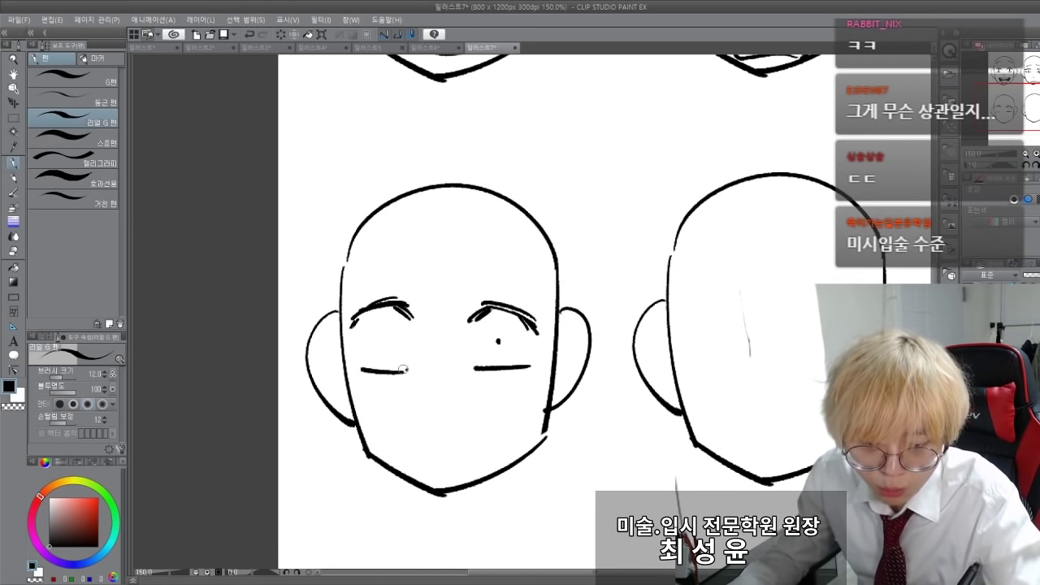
left_click_drag(404, 370, 362, 371)
left_click(387, 342)
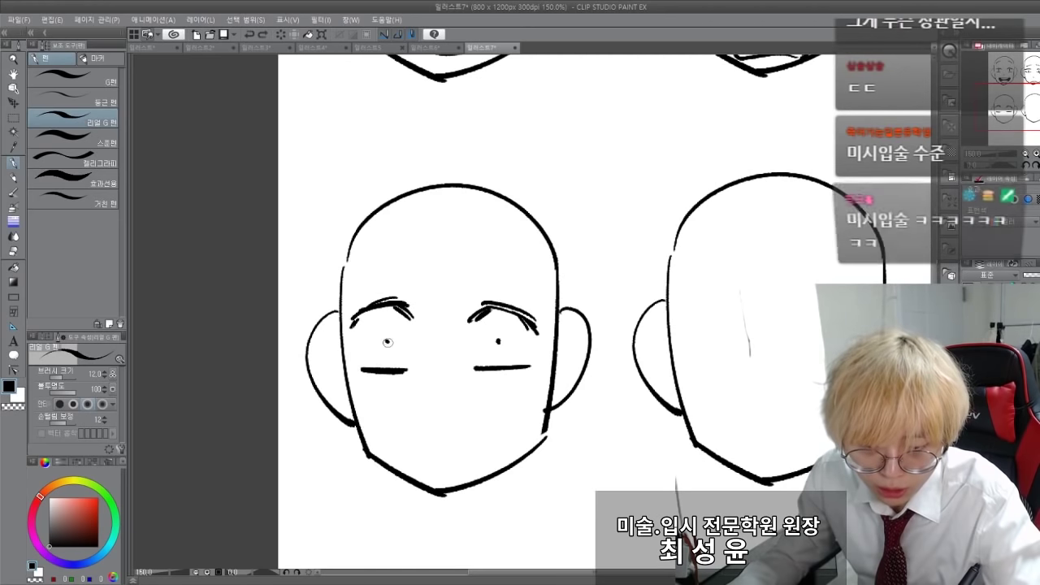
Replace the wide-eyed face's pupils with smaller dots and add short crease lines beneath both eyes.
key("e")
left_click(496, 342)
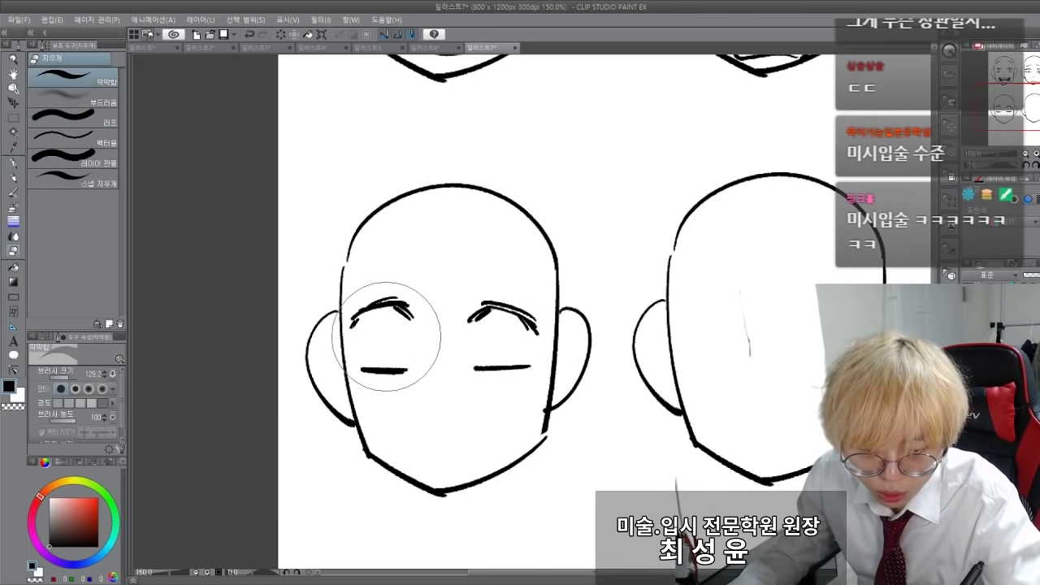
key("p")
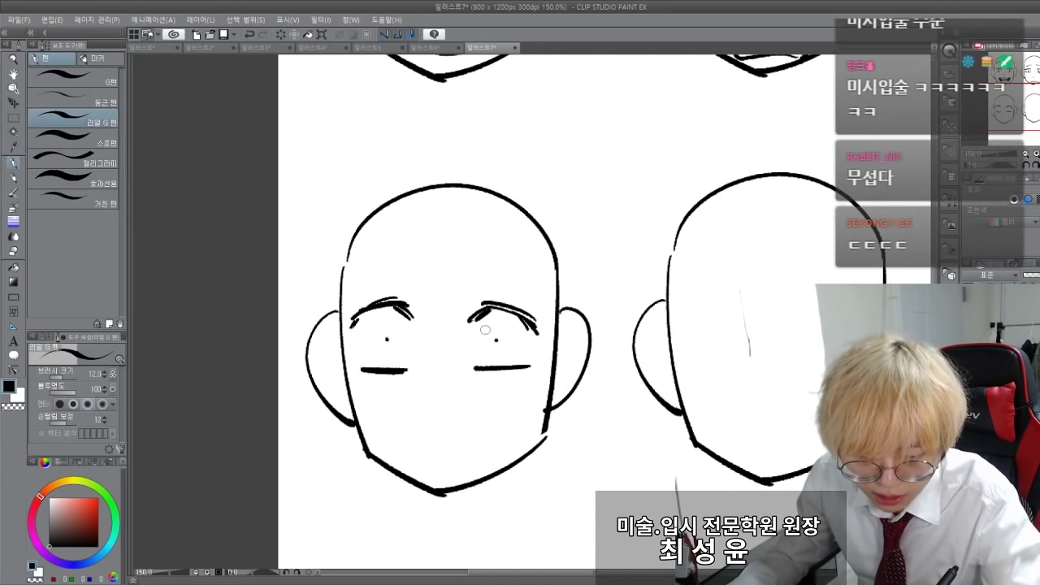
left_click(387, 341)
left_click_drag(376, 377, 357, 370)
left_click_drag(372, 378, 359, 373)
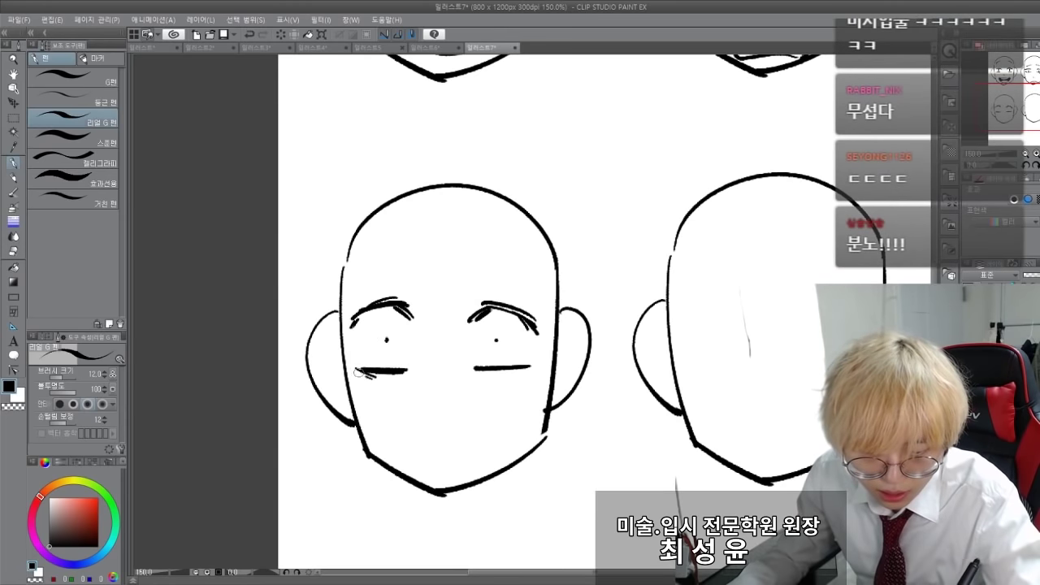
left_click_drag(534, 366, 528, 375)
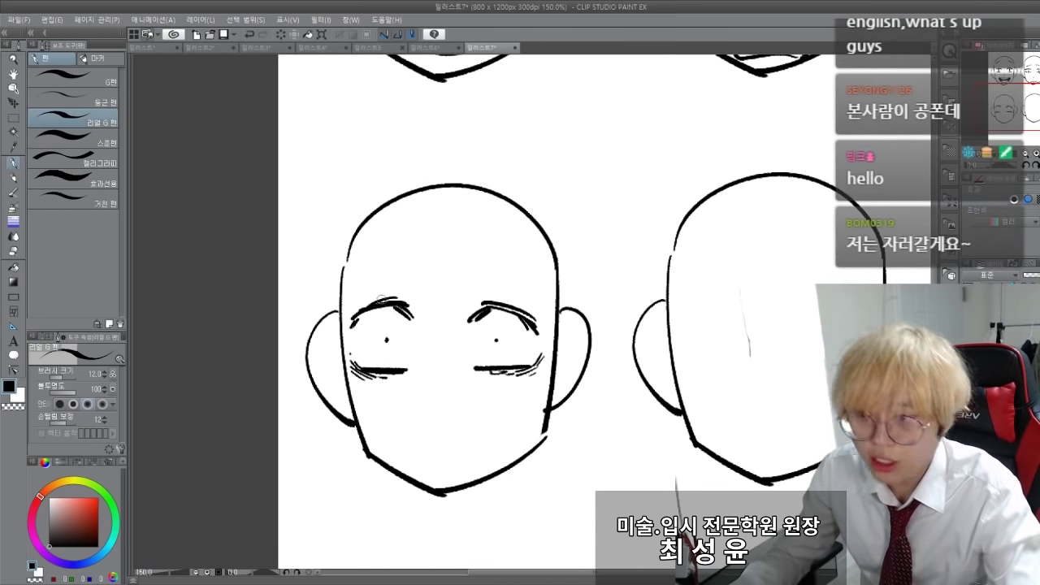
Draw high arched eyebrows on the wide-eyed face and begin the forehead wrinkle lines.
mouse_move(532, 262)
left_mouse_down()
mouse_move(504, 236)
mouse_move(476, 230)
left_mouse_up()
left_click_drag(413, 228, 362, 250)
key("ctrl+z")
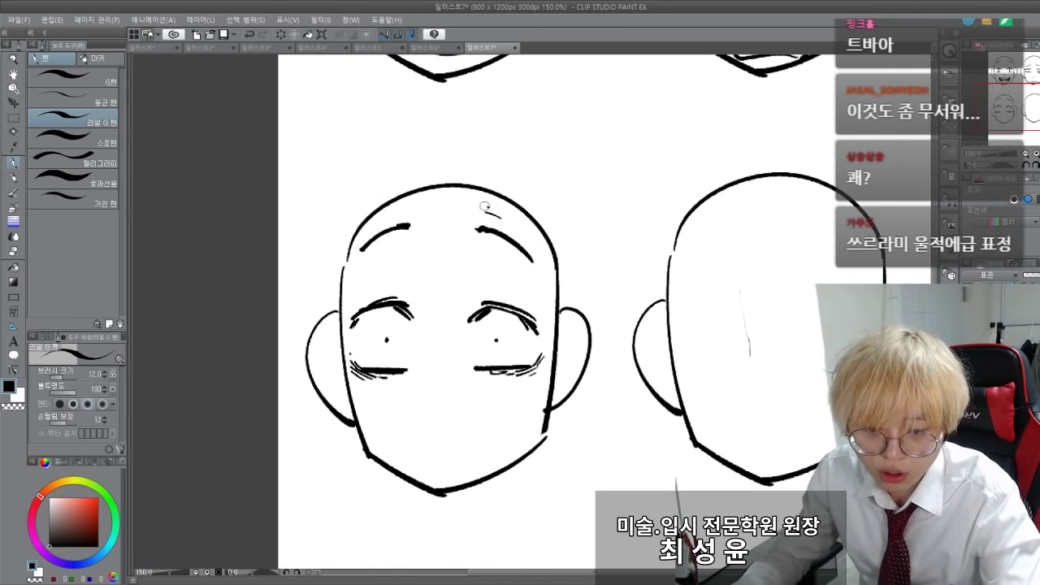
left_click_drag(444, 447, 491, 472)
key("ctrl+z")
mouse_move(436, 452)
left_mouse_down()
mouse_move(477, 456)
mouse_move(490, 471)
left_mouse_up()
key("ctrl+z")
mouse_move(429, 446)
left_mouse_down()
mouse_move(461, 450)
mouse_move(443, 439)
mouse_move(471, 424)
mouse_move(477, 432)
left_mouse_up()
key("ctrl+z")
key("ctrl+z")
key("ctrl+z")
key("ctrl+z")
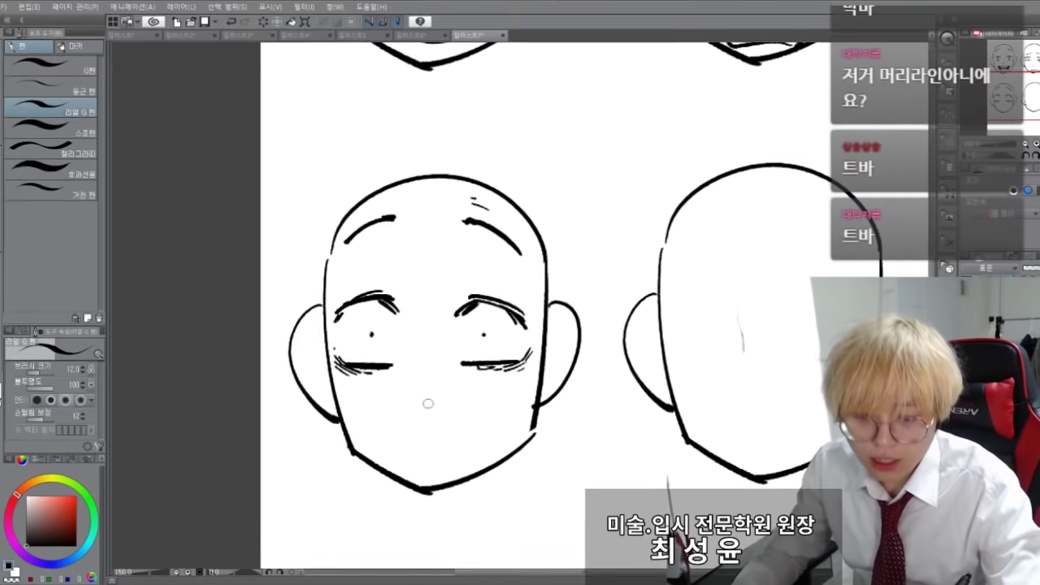
Draw a wide, wavy downturned open mouth on the frightened face, with an uneven upper tooth line and small sweat drops beside it.
left_click_drag(429, 407, 453, 407)
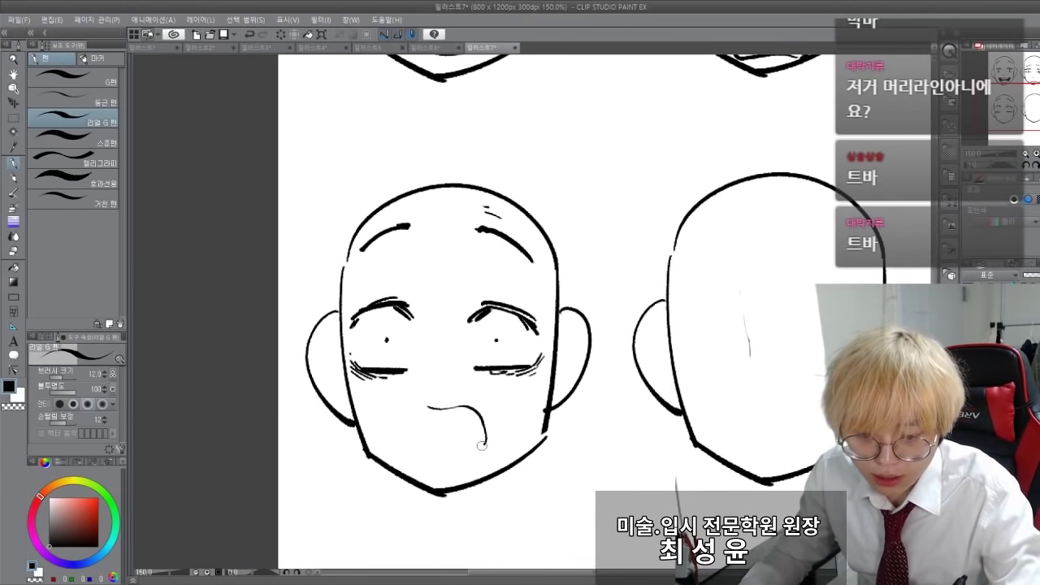
key("ctrl+z")
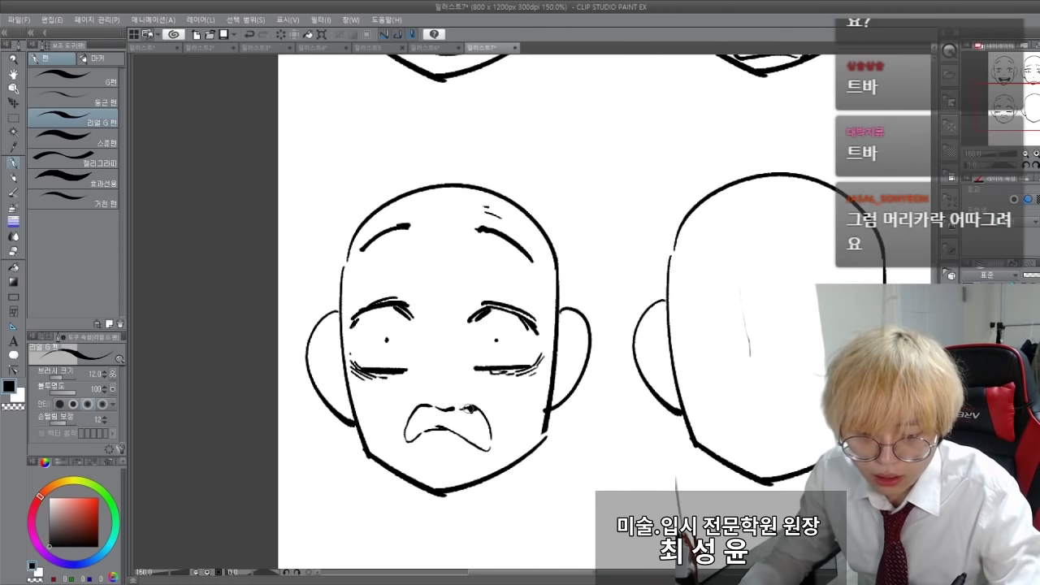
left_click_drag(452, 406, 475, 408)
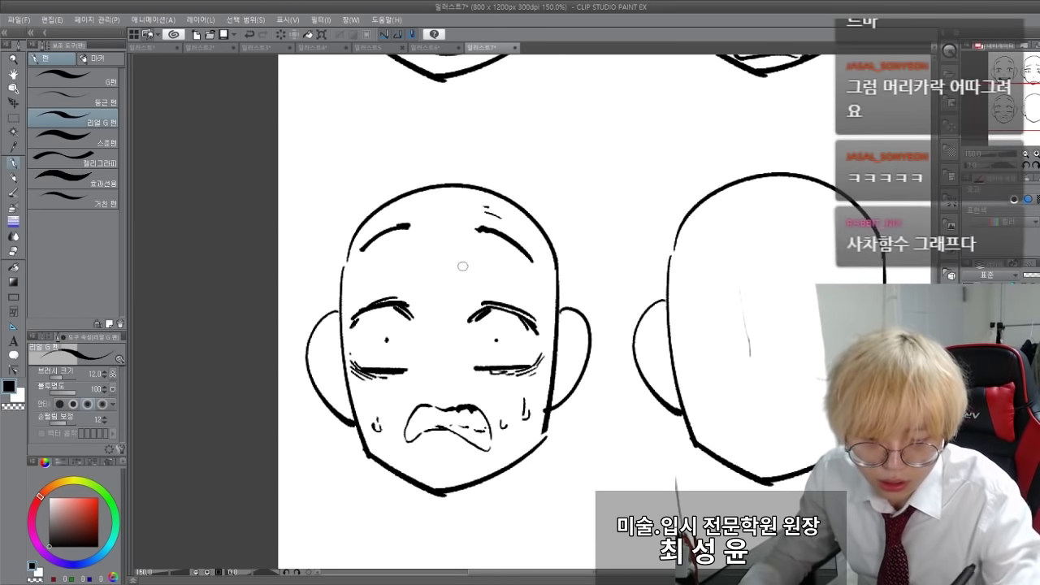
Detail the frightened face with a forehead sweat drop, a short creased nose and wrinkle lines around the mouth and chin.
left_click_drag(473, 263, 474, 279)
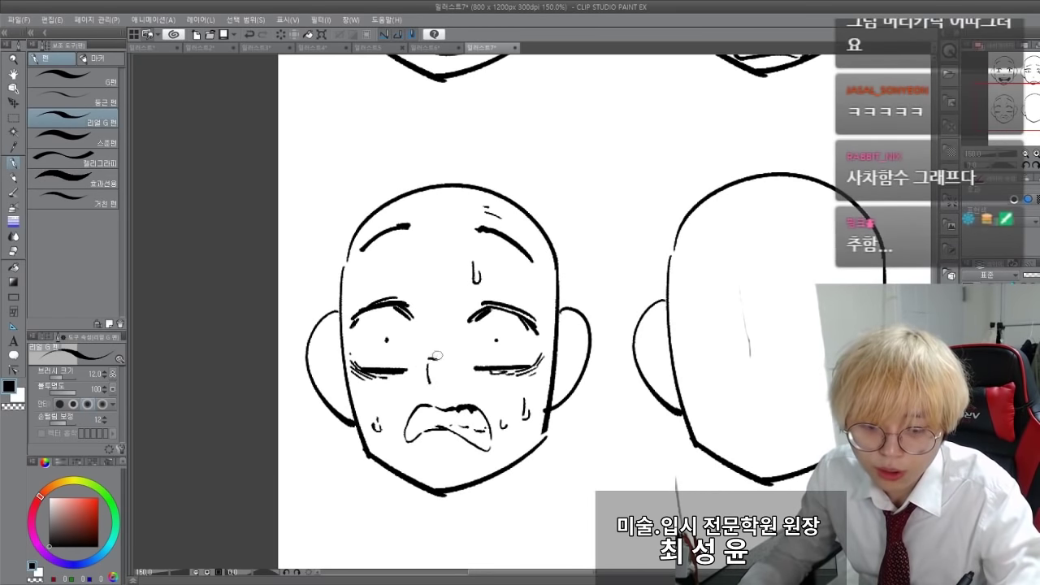
mouse_move(438, 356)
left_mouse_down()
mouse_move(473, 373)
mouse_move(398, 373)
left_mouse_up()
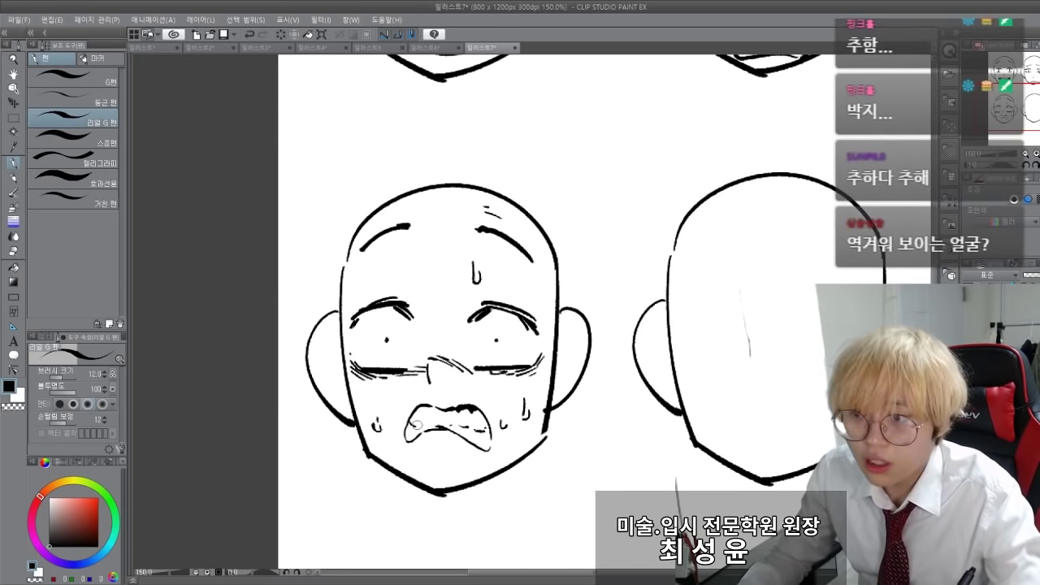
left_click_drag(417, 422, 430, 427)
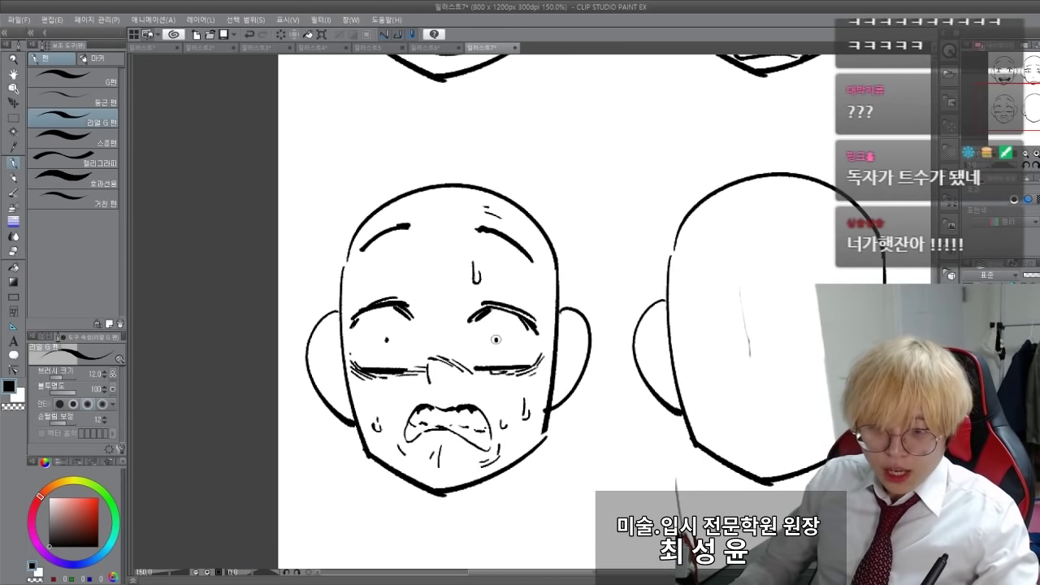
Add tiny tremor marks beside both of the frightened face's dot pupils.
scroll(496, 339, "up", 4)
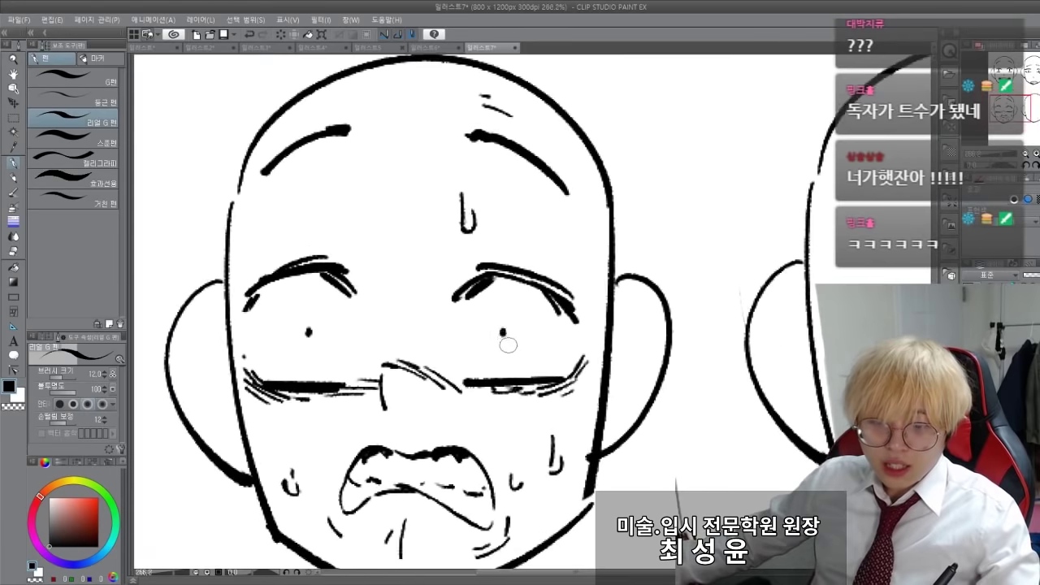
scroll(508, 345, "up", 1)
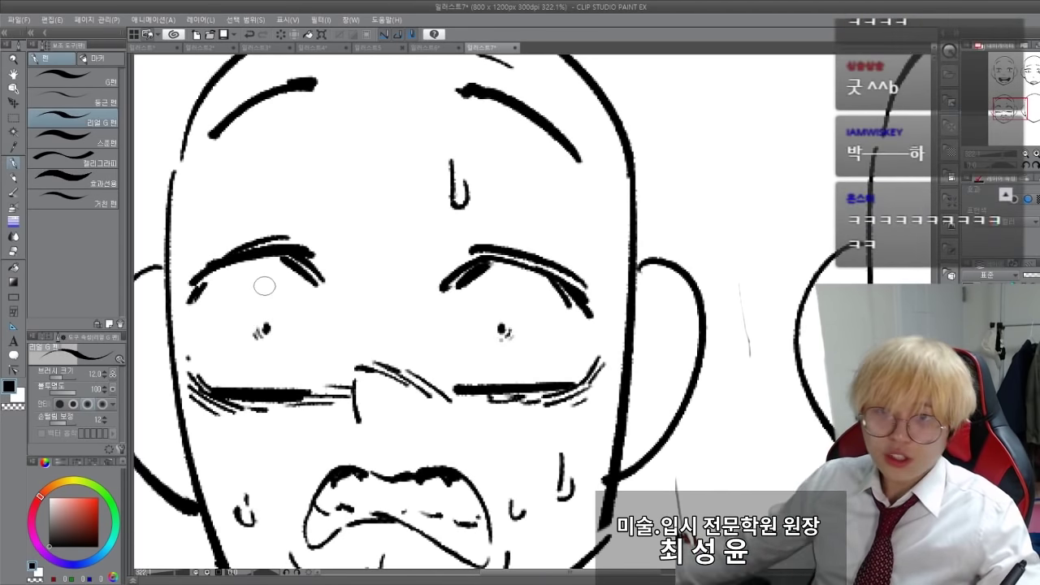
scroll(263, 288, "down", 3)
left_click_drag(180, 365, 244, 336)
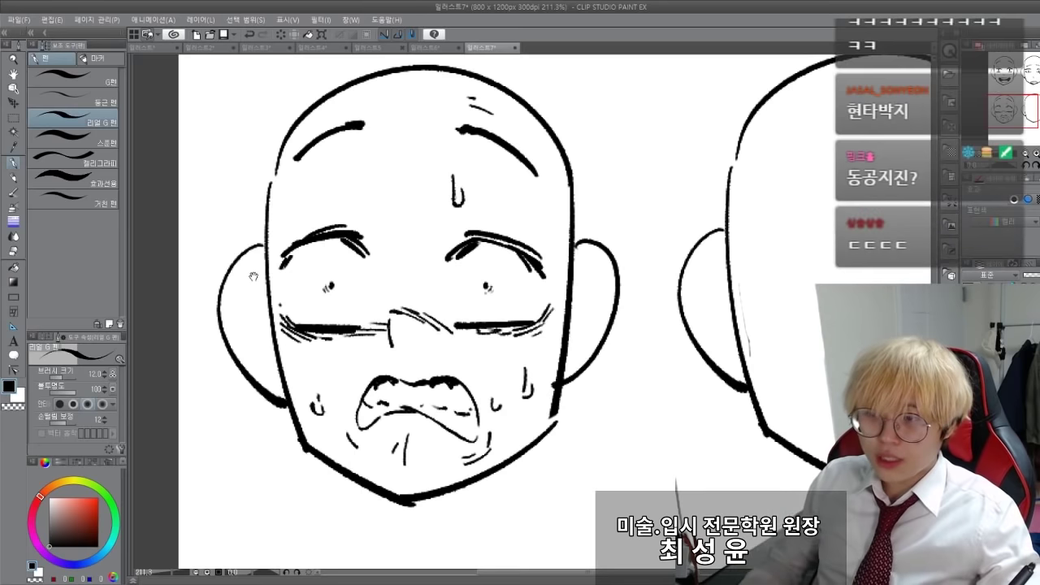
Draw a pair of slanted crease lines descending from the inner end of the frightened face's left eyebrow.
left_click_drag(253, 277, 266, 291)
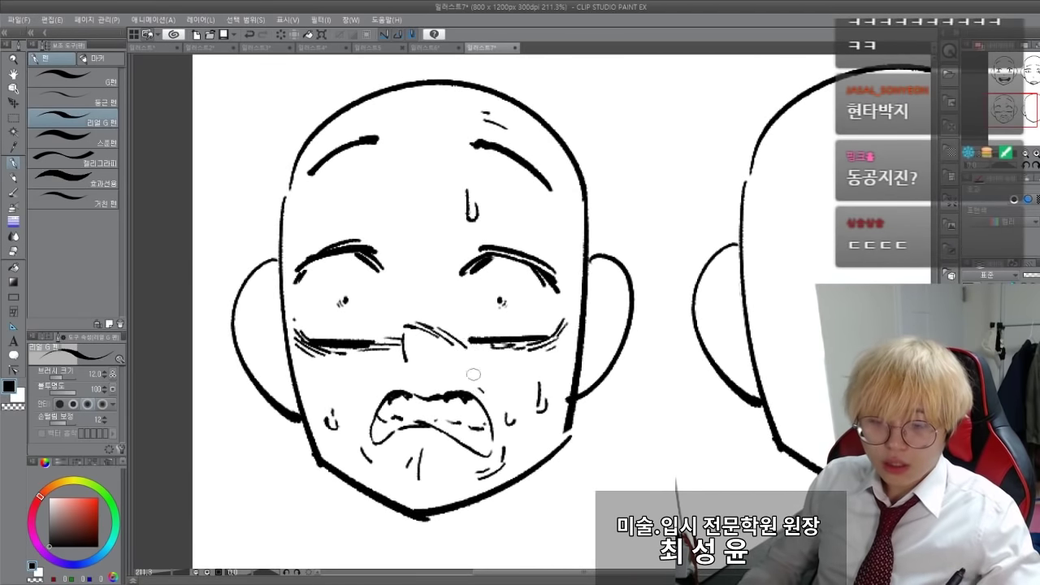
left_click_drag(247, 215, 252, 237)
left_click_drag(380, 170, 393, 210)
left_click_drag(249, 195, 252, 201)
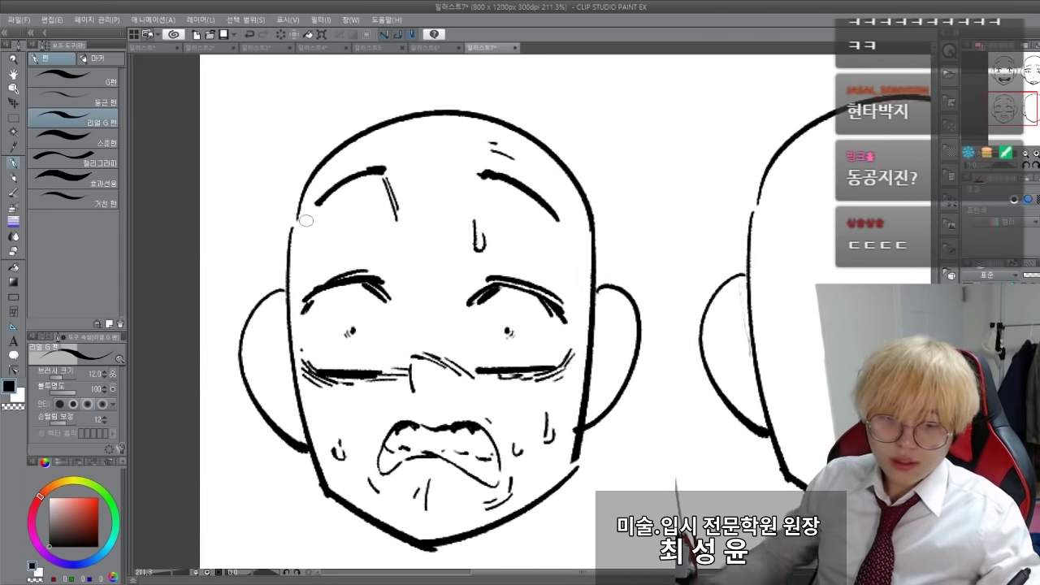
Shade the area between the frightened face's eyes with thin horizontal lines from the brow level down to the nose.
scroll(345, 201, "down", 1)
left_click_drag(385, 274, 454, 273)
mouse_move(390, 281)
left_mouse_down()
mouse_move(454, 279)
mouse_move(449, 286)
left_mouse_up()
left_click_drag(397, 293, 443, 294)
mouse_move(399, 305)
left_mouse_down()
mouse_move(445, 306)
mouse_move(452, 324)
left_mouse_up()
left_click_drag(395, 330, 476, 340)
left_click_drag(378, 346, 432, 346)
left_click_drag(457, 351, 498, 354)
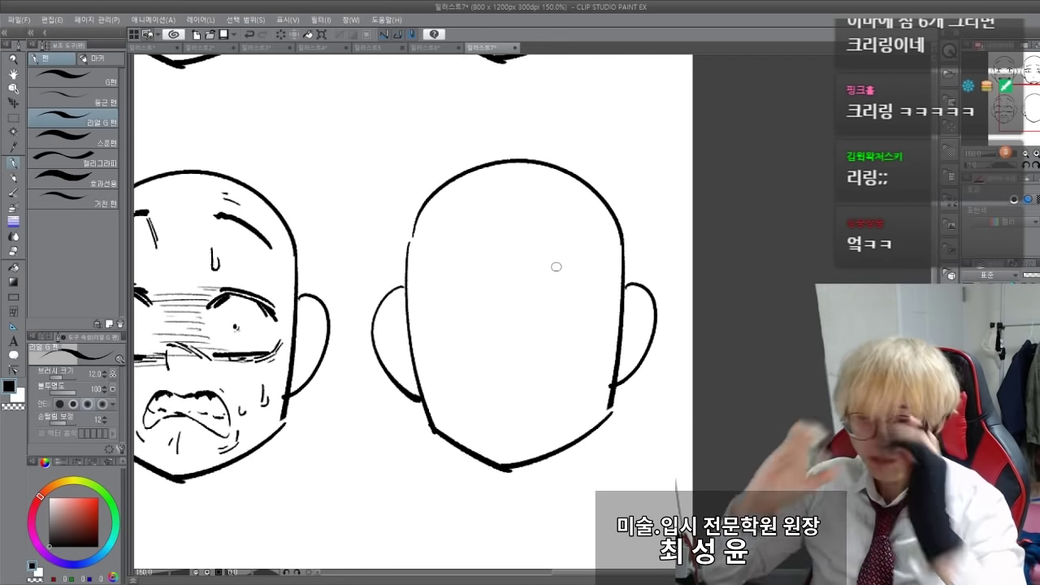
Draw steep V-shaped angry eyebrows on the blank lower-right head, with short crumpled wrinkles at their inner ends.
mouse_move(517, 293)
left_mouse_down()
mouse_move(529, 304)
mouse_move(582, 253)
left_mouse_up()
mouse_move(496, 303)
left_mouse_down()
mouse_move(474, 298)
mouse_move(442, 249)
left_mouse_up()
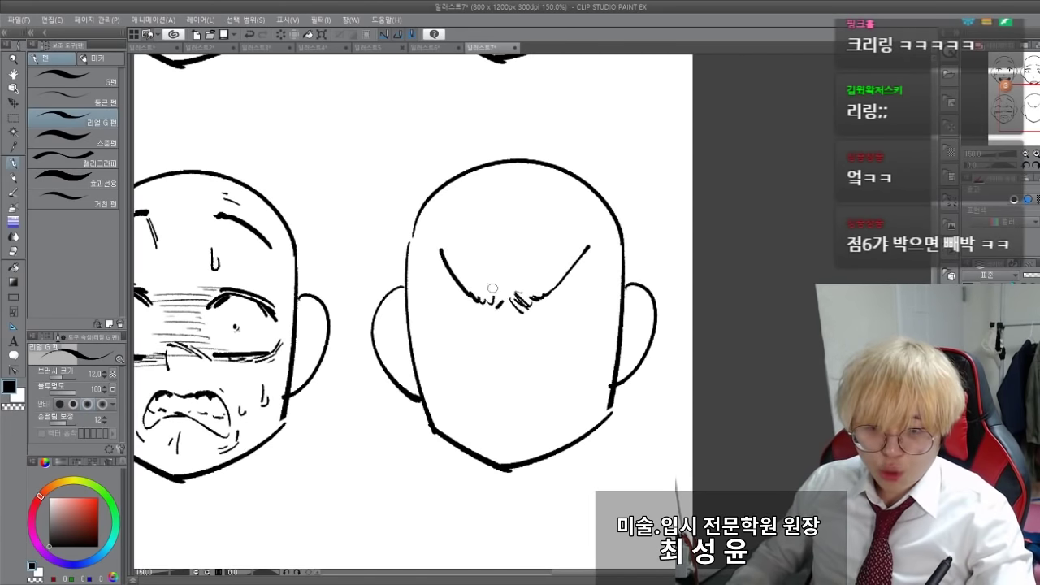
left_click_drag(518, 292, 538, 311)
mouse_move(535, 315)
left_mouse_down()
mouse_move(600, 301)
mouse_move(533, 317)
mouse_move(597, 285)
mouse_move(537, 305)
left_mouse_up()
key("ctrl+z")
key("ctrl+z")
Draw the angry face's right eye as a narrow slanted glare with a thick upper lid and creases underneath.
mouse_move(548, 313)
left_mouse_down()
mouse_move(537, 317)
mouse_move(598, 282)
mouse_move(551, 321)
mouse_move(594, 306)
left_mouse_up()
key("e")
key("p")
left_click_drag(530, 328, 569, 351)
Draw the angry face's matching left eye with a thick slanted upper lid, curved lower lid and creases underneath.
left_click_drag(468, 297, 484, 311)
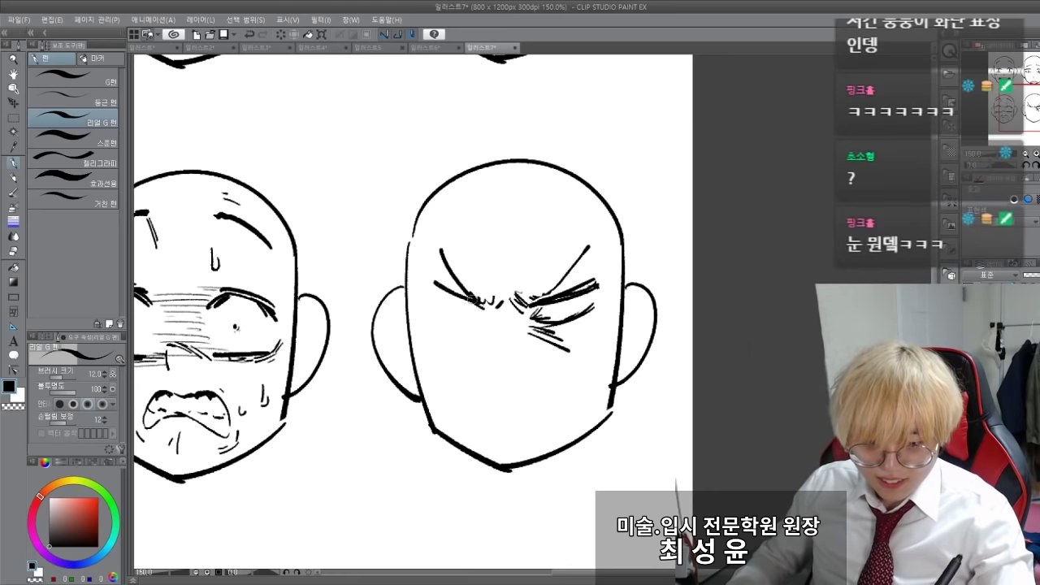
left_click_drag(431, 285, 484, 310)
left_click_drag(467, 301, 486, 321)
left_click_drag(424, 317, 490, 325)
left_click_drag(446, 349, 486, 340)
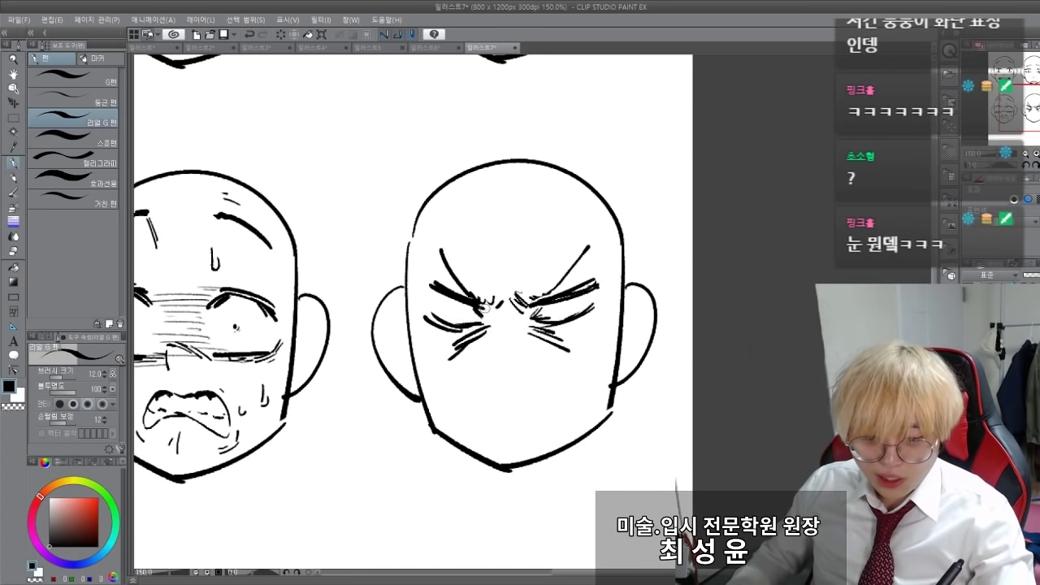
Add upright frown wrinkles between the angry eyebrows and short creases across the bridge of the nose.
left_click_drag(511, 271, 497, 306)
left_click_drag(525, 263, 509, 306)
left_click_drag(446, 294, 423, 285)
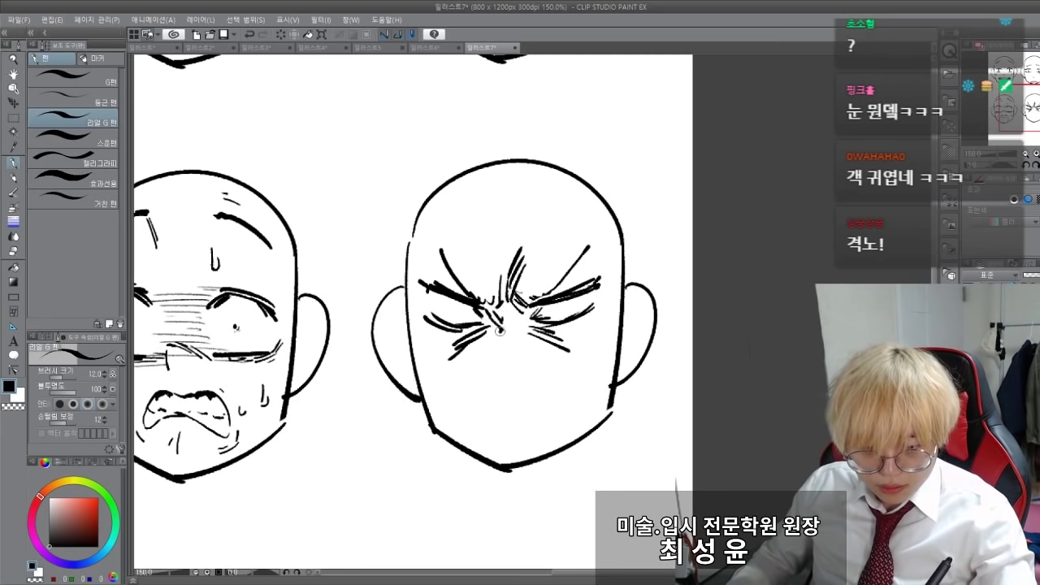
key("ctrl+z")
left_click_drag(524, 308, 517, 321)
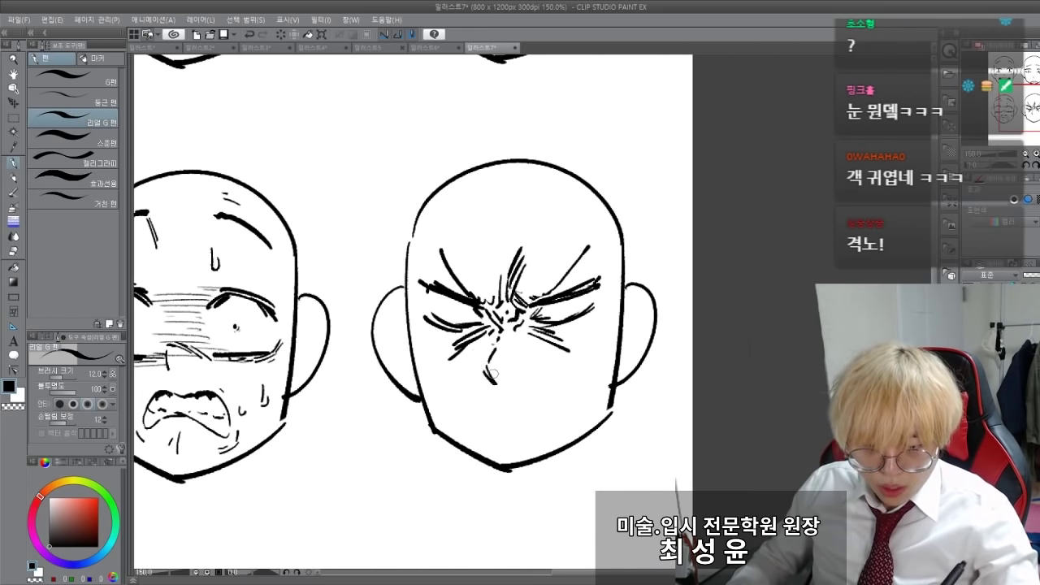
Draw the angry face's flared nose and a squarish shouting mouth with bared teeth and creases around it.
left_click_drag(486, 357, 498, 380)
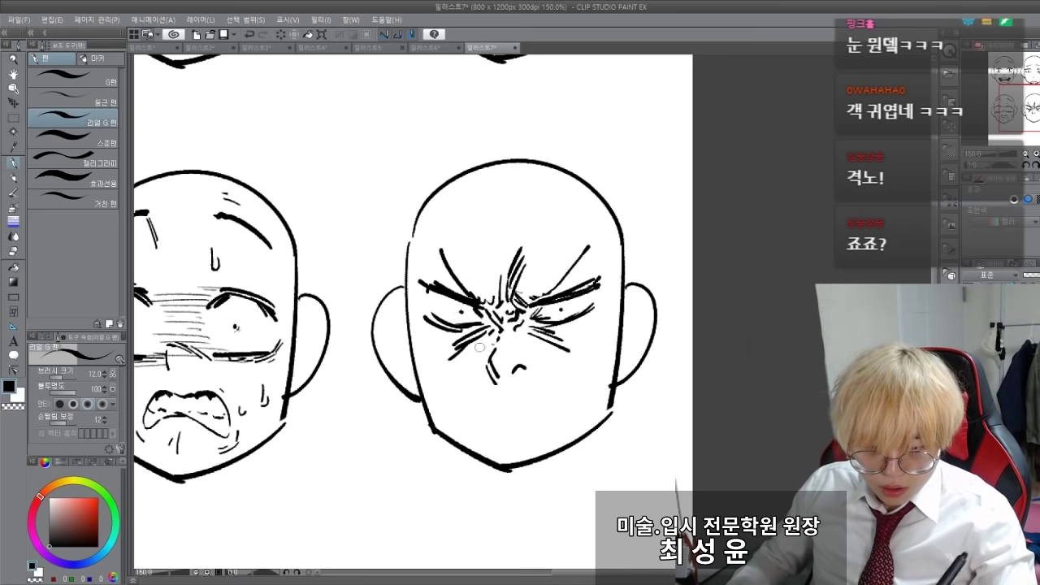
mouse_move(502, 399)
left_mouse_down()
mouse_move(558, 412)
mouse_move(557, 430)
mouse_move(477, 440)
left_mouse_up()
key("ctrl+z")
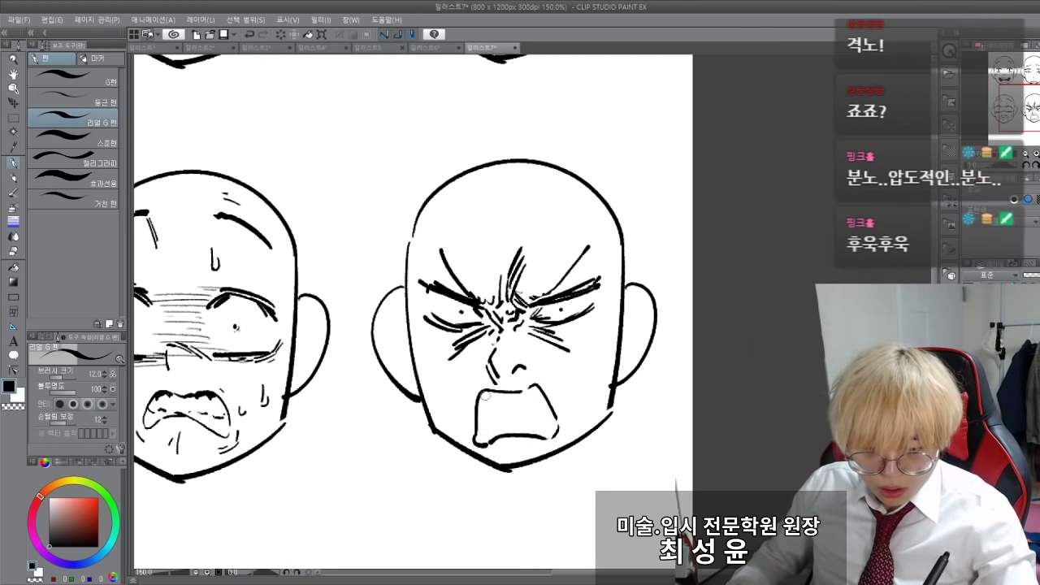
mouse_move(550, 415)
left_mouse_down()
mouse_move(484, 415)
mouse_move(564, 407)
left_mouse_up()
left_click_drag(520, 348, 544, 376)
mouse_move(547, 220)
left_mouse_down()
mouse_move(544, 266)
mouse_move(539, 219)
left_mouse_up()
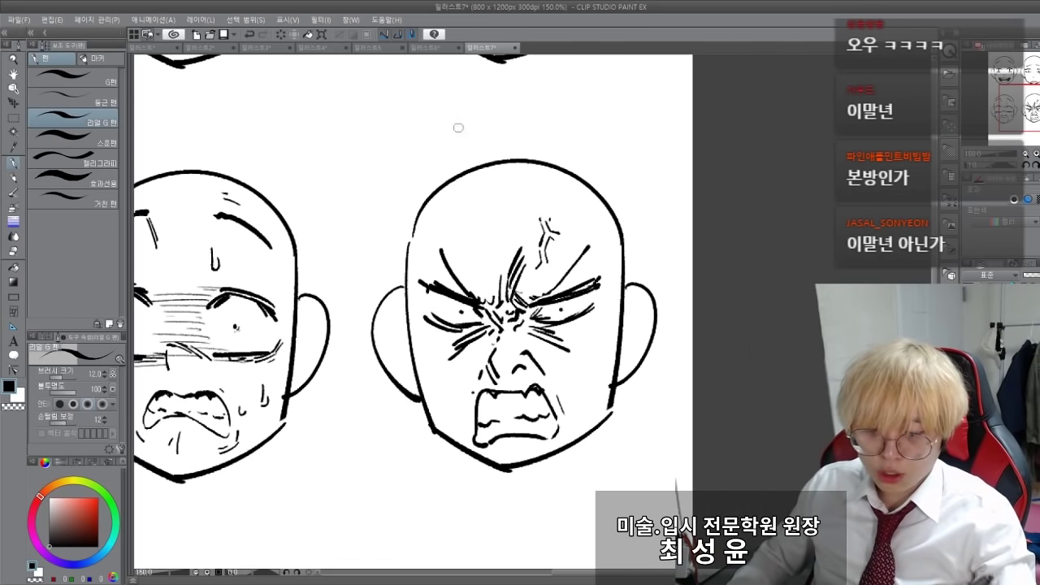
key("ctrl+z")
key("ctrl+z")
key("ctrl+z")
key("ctrl+z")
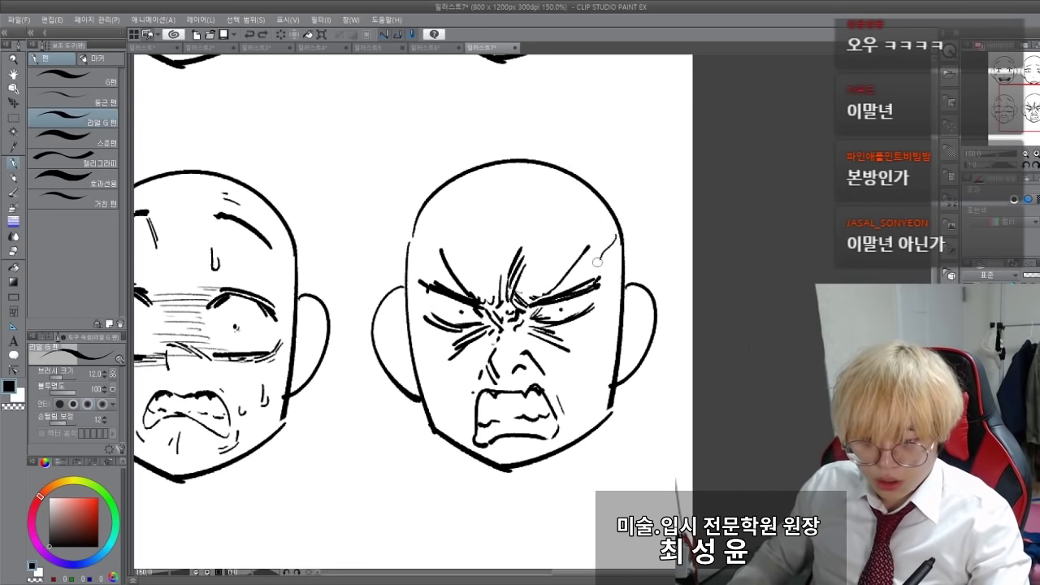
Draw a bulging vein at the angry face's right temple and a cloud-shaped puff of steam below each side of the jaw.
left_click_drag(338, 337, 346, 297)
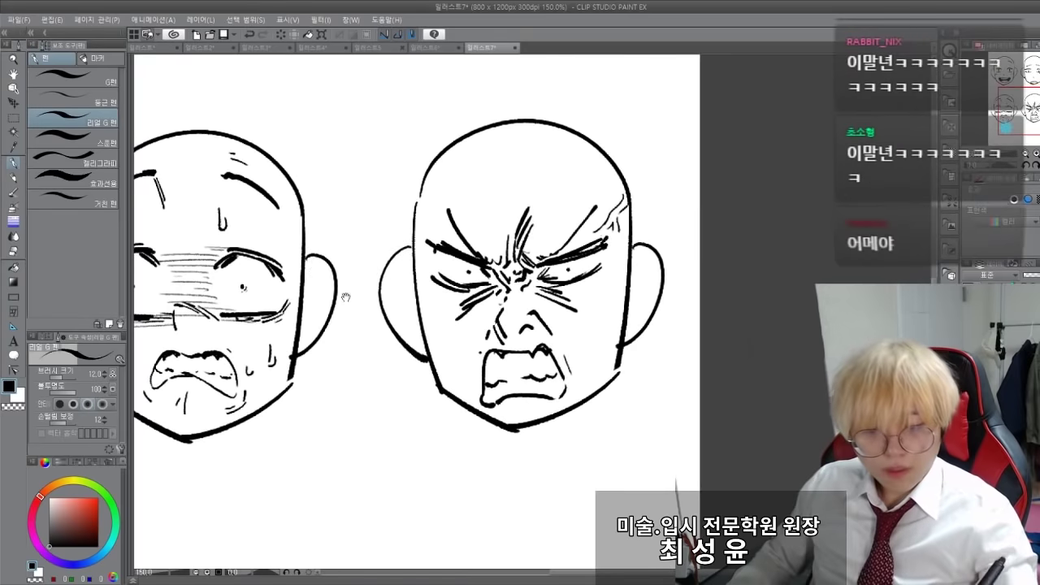
left_click_drag(463, 396, 439, 447)
left_click_drag(585, 421, 603, 455)
left_click_drag(601, 456, 618, 454)
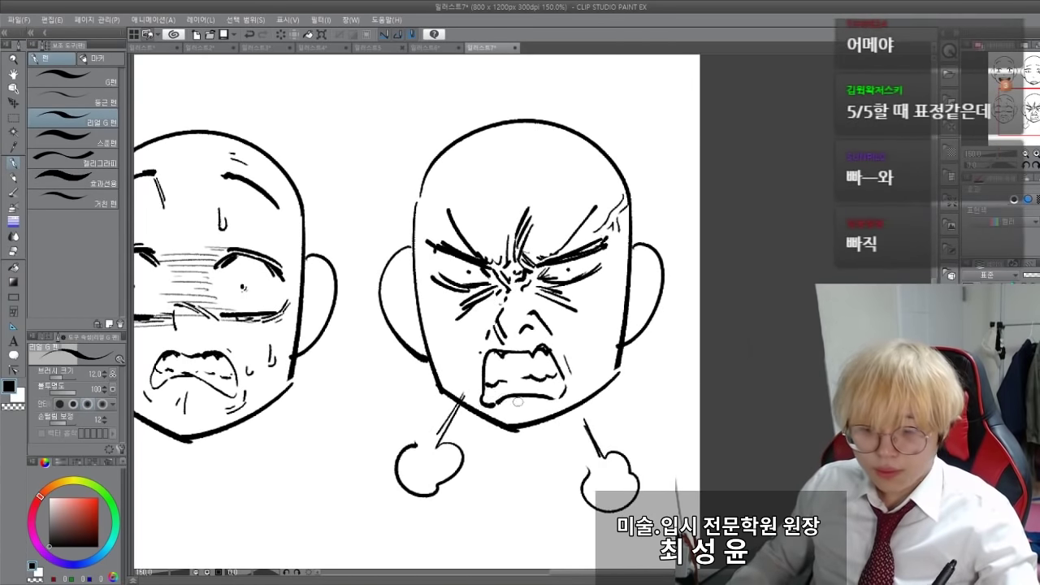
left_click_drag(352, 288, 341, 330)
scroll(372, 288, "down", 3)
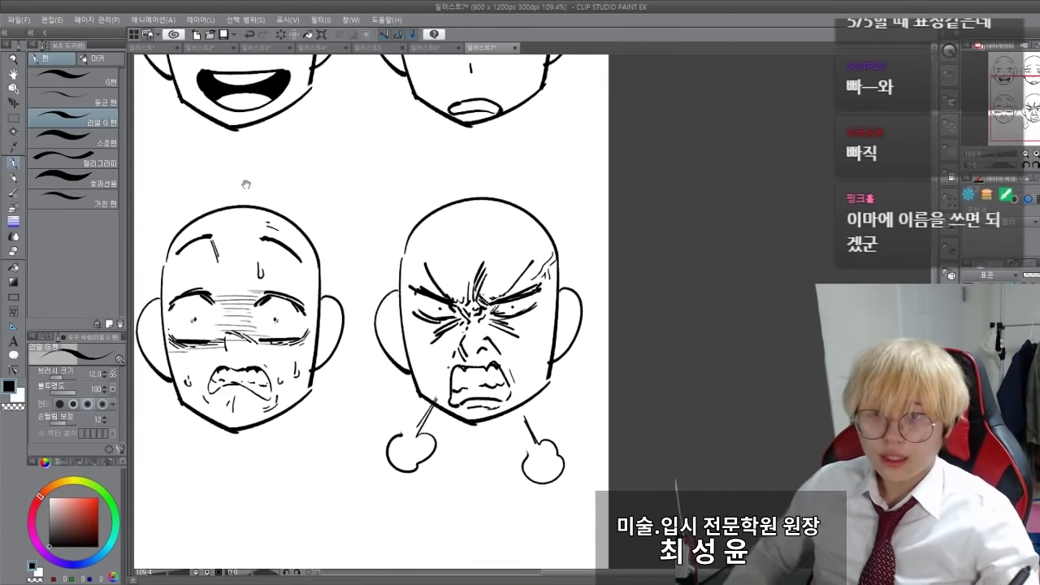
left_click_drag(247, 181, 317, 295)
scroll(316, 295, "down", 1)
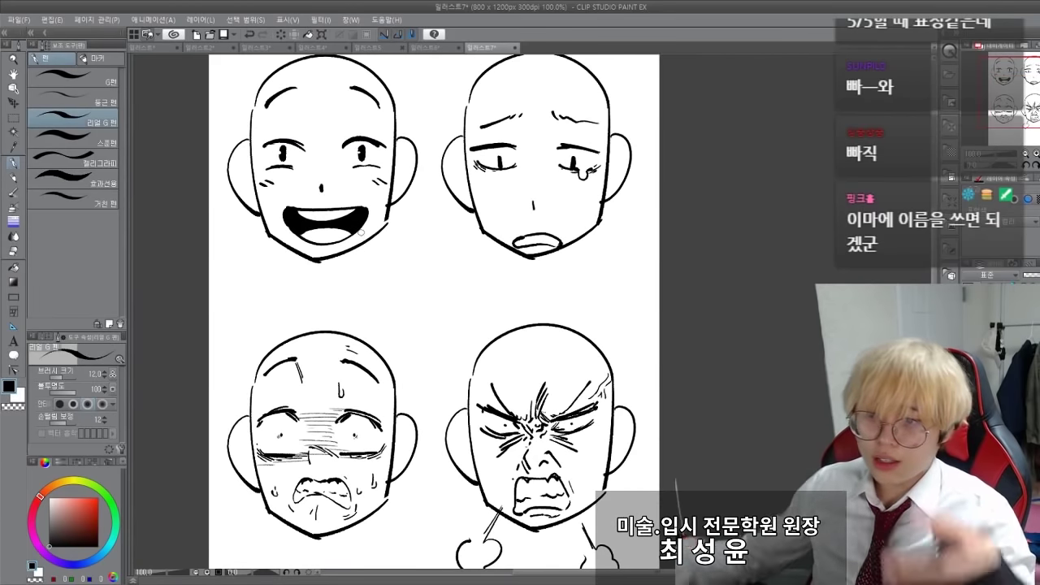